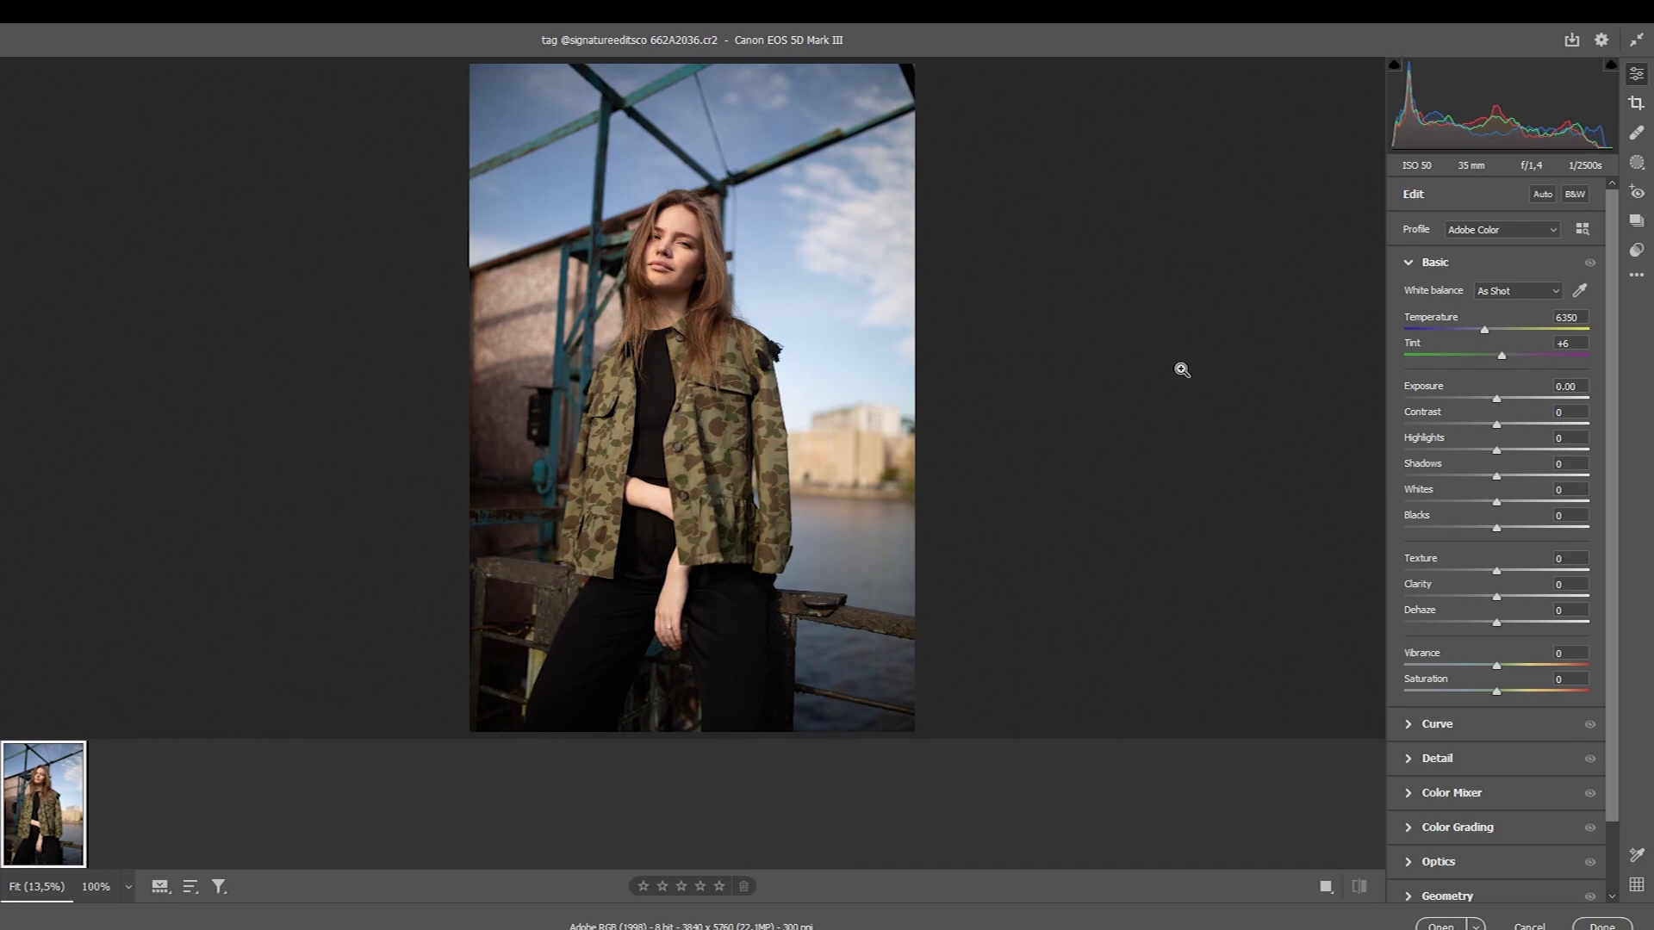
Step: In Basic, set exposure -0.50, contrast -26, highlights -40, shadows +64, whites +40, blacks +17, dehaze +5
left_click(1409, 262)
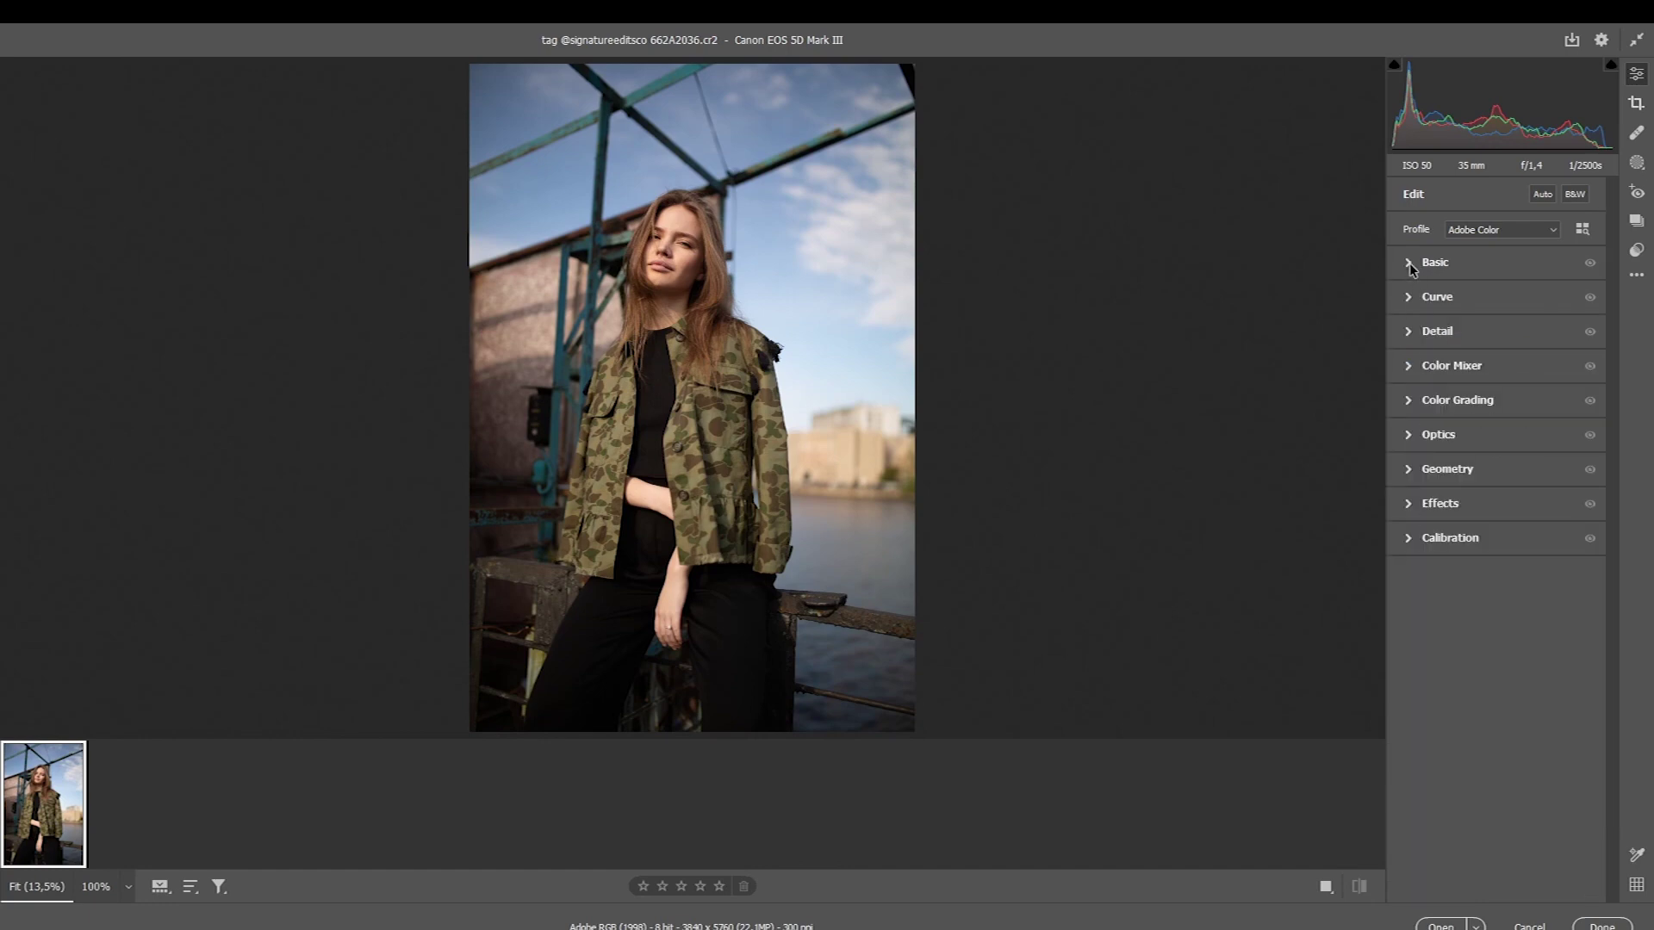
left_click(1411, 265)
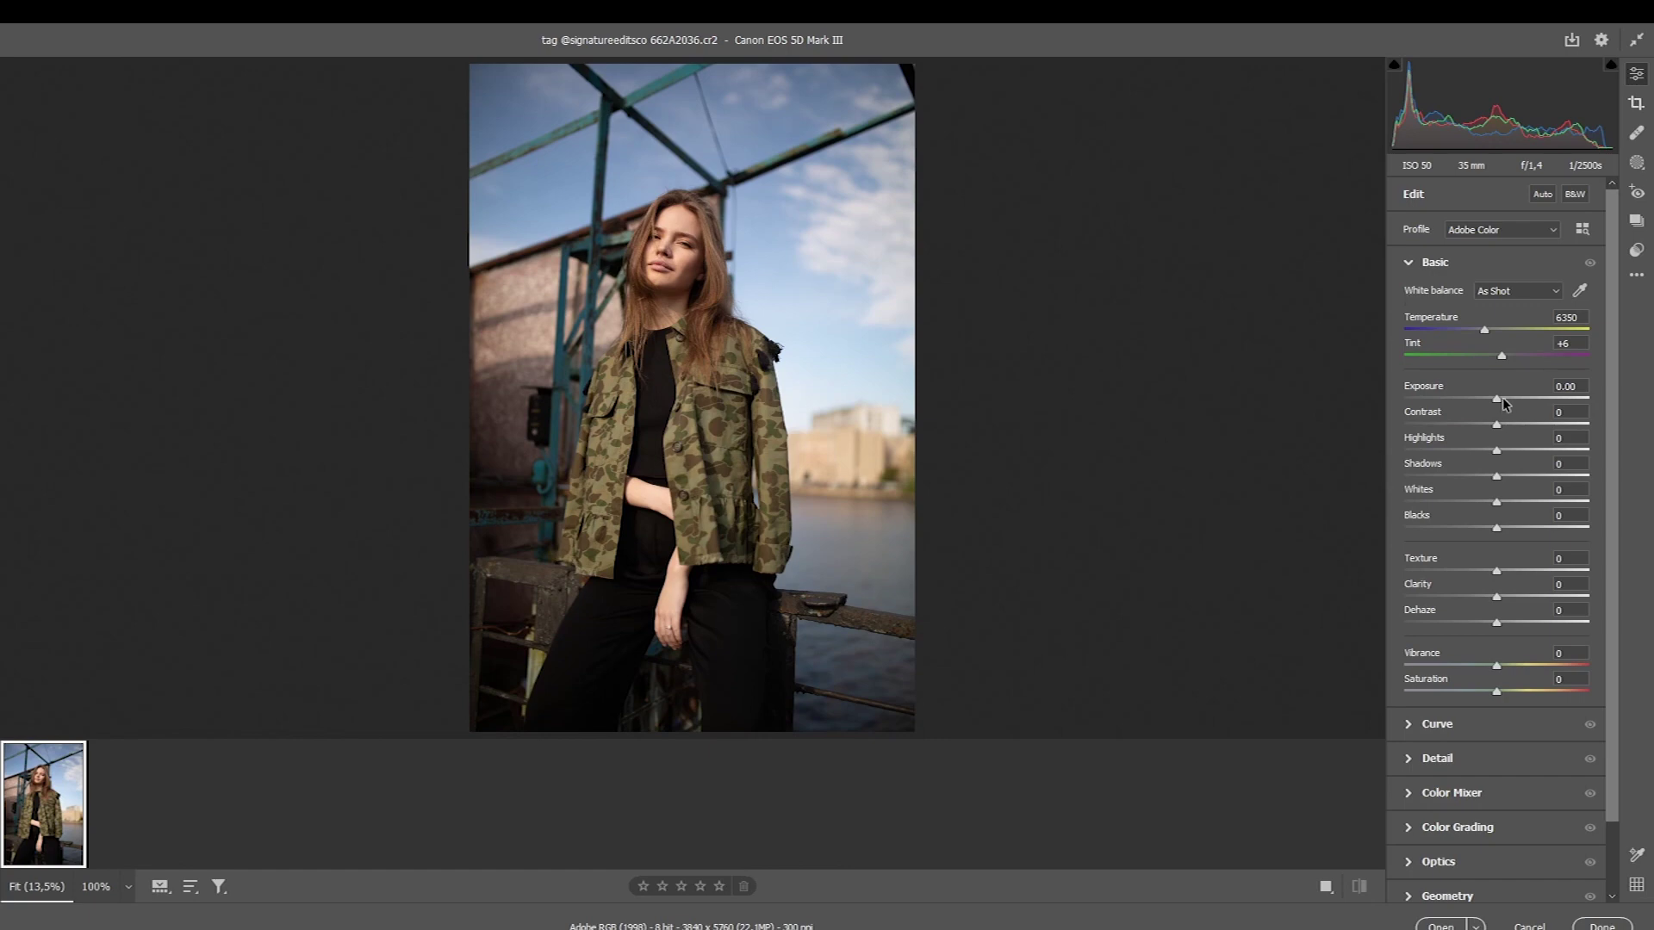
left_click_drag(1504, 401, 1487, 400)
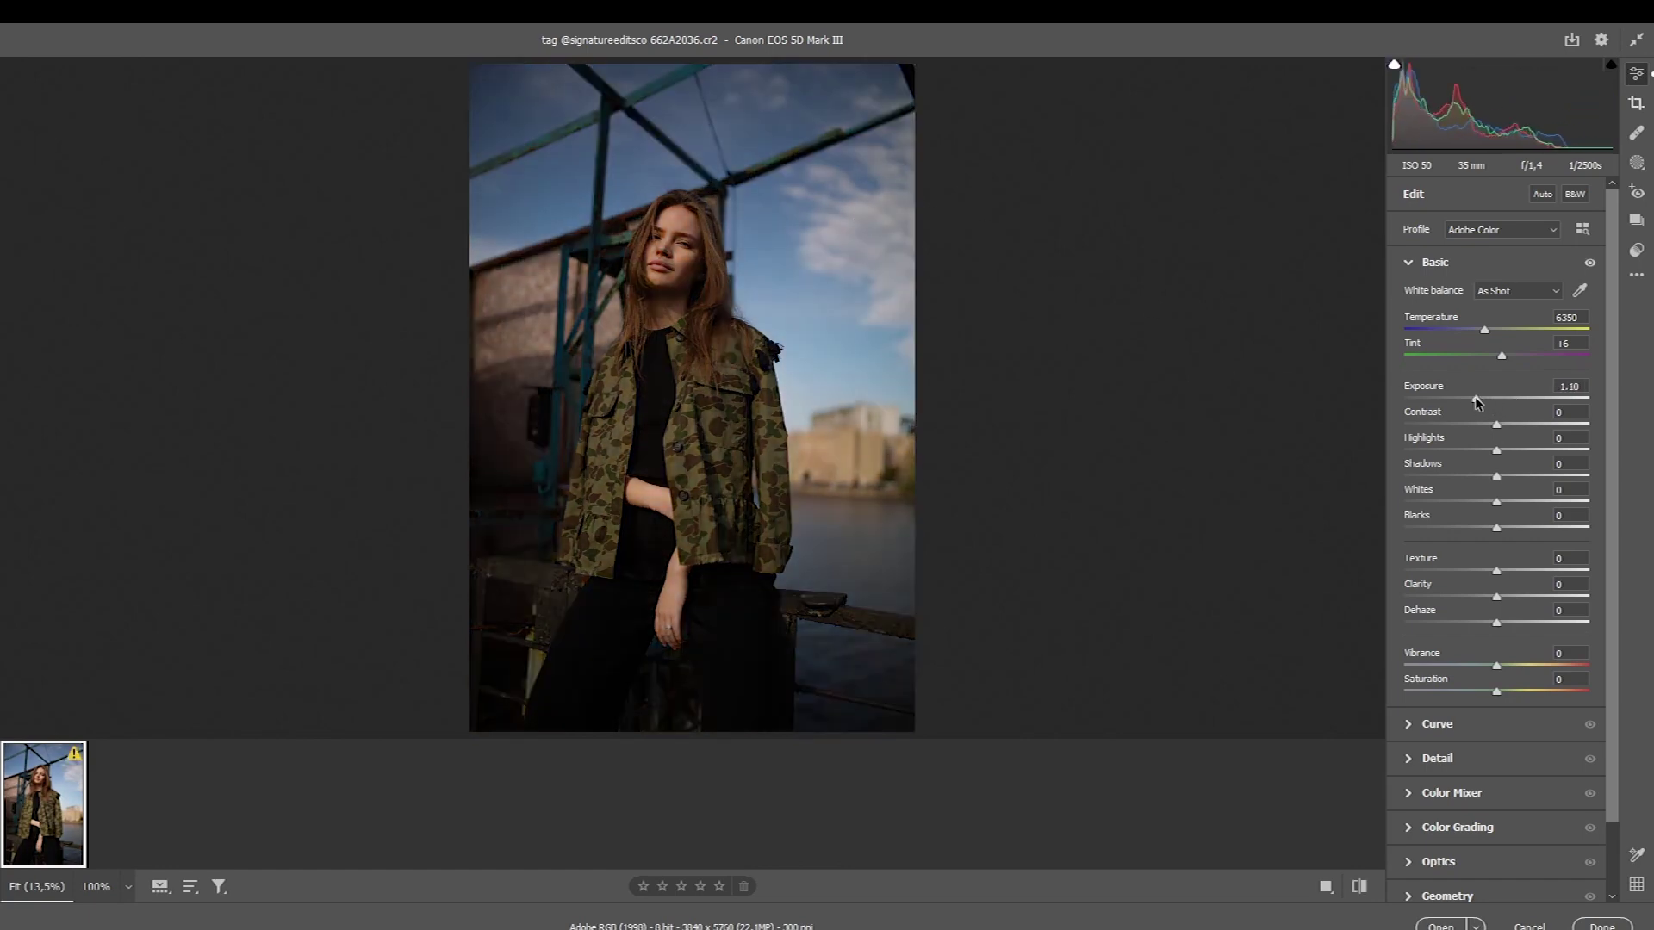
mouse_move(1524, 469)
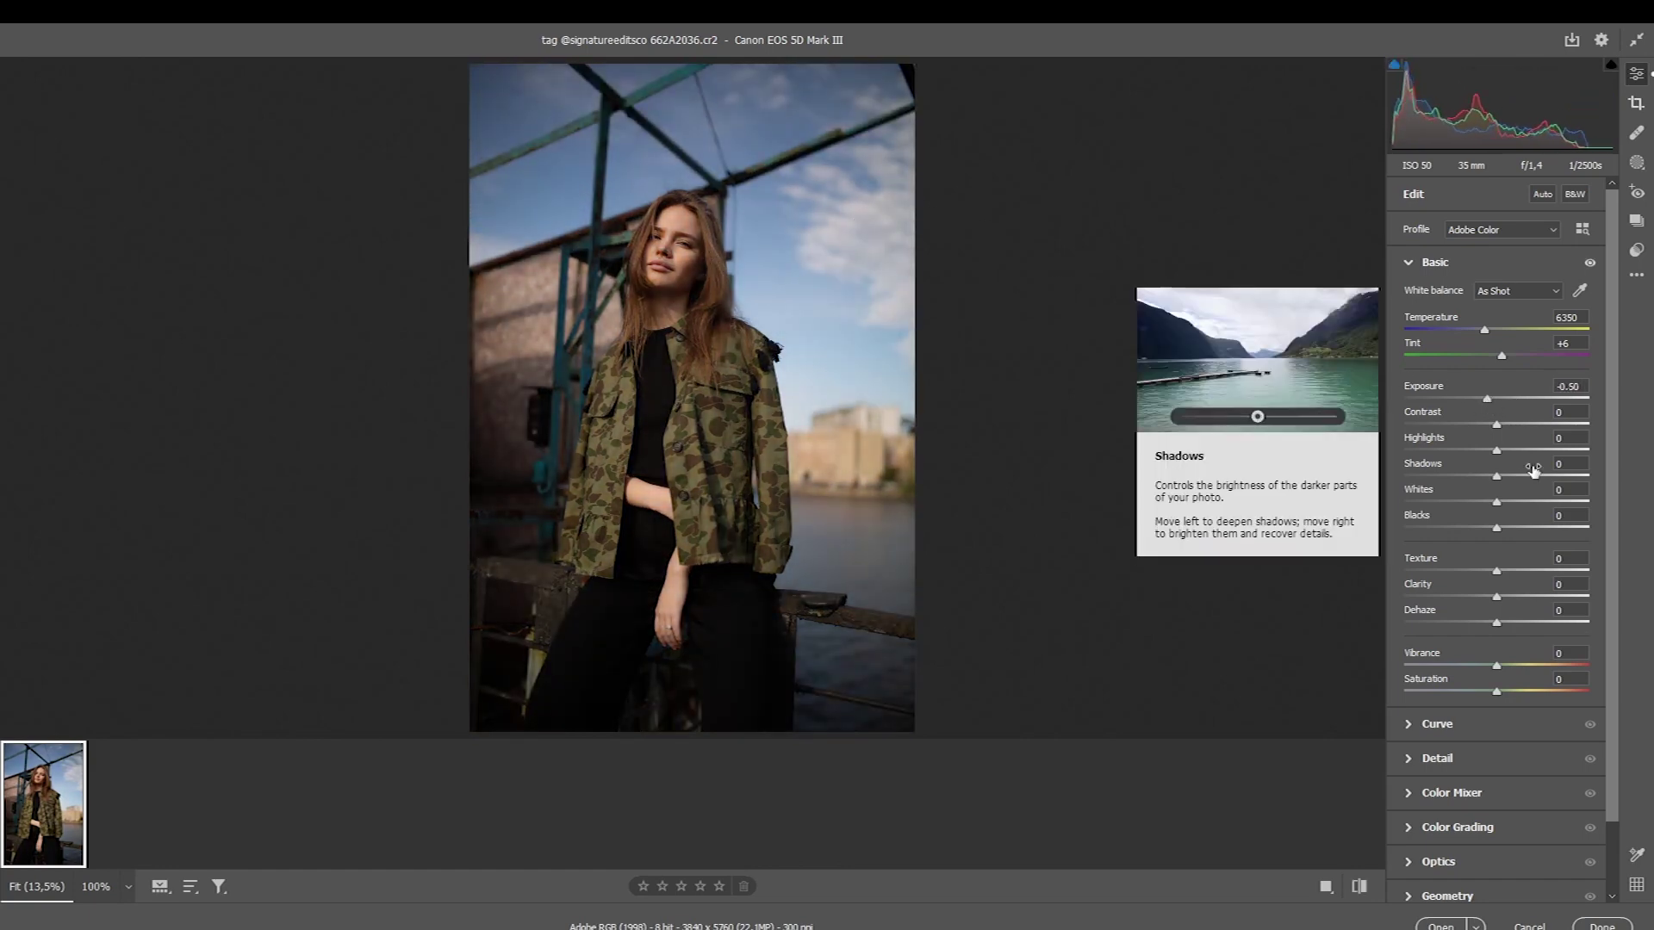
left_click_drag(1497, 424, 1472, 425)
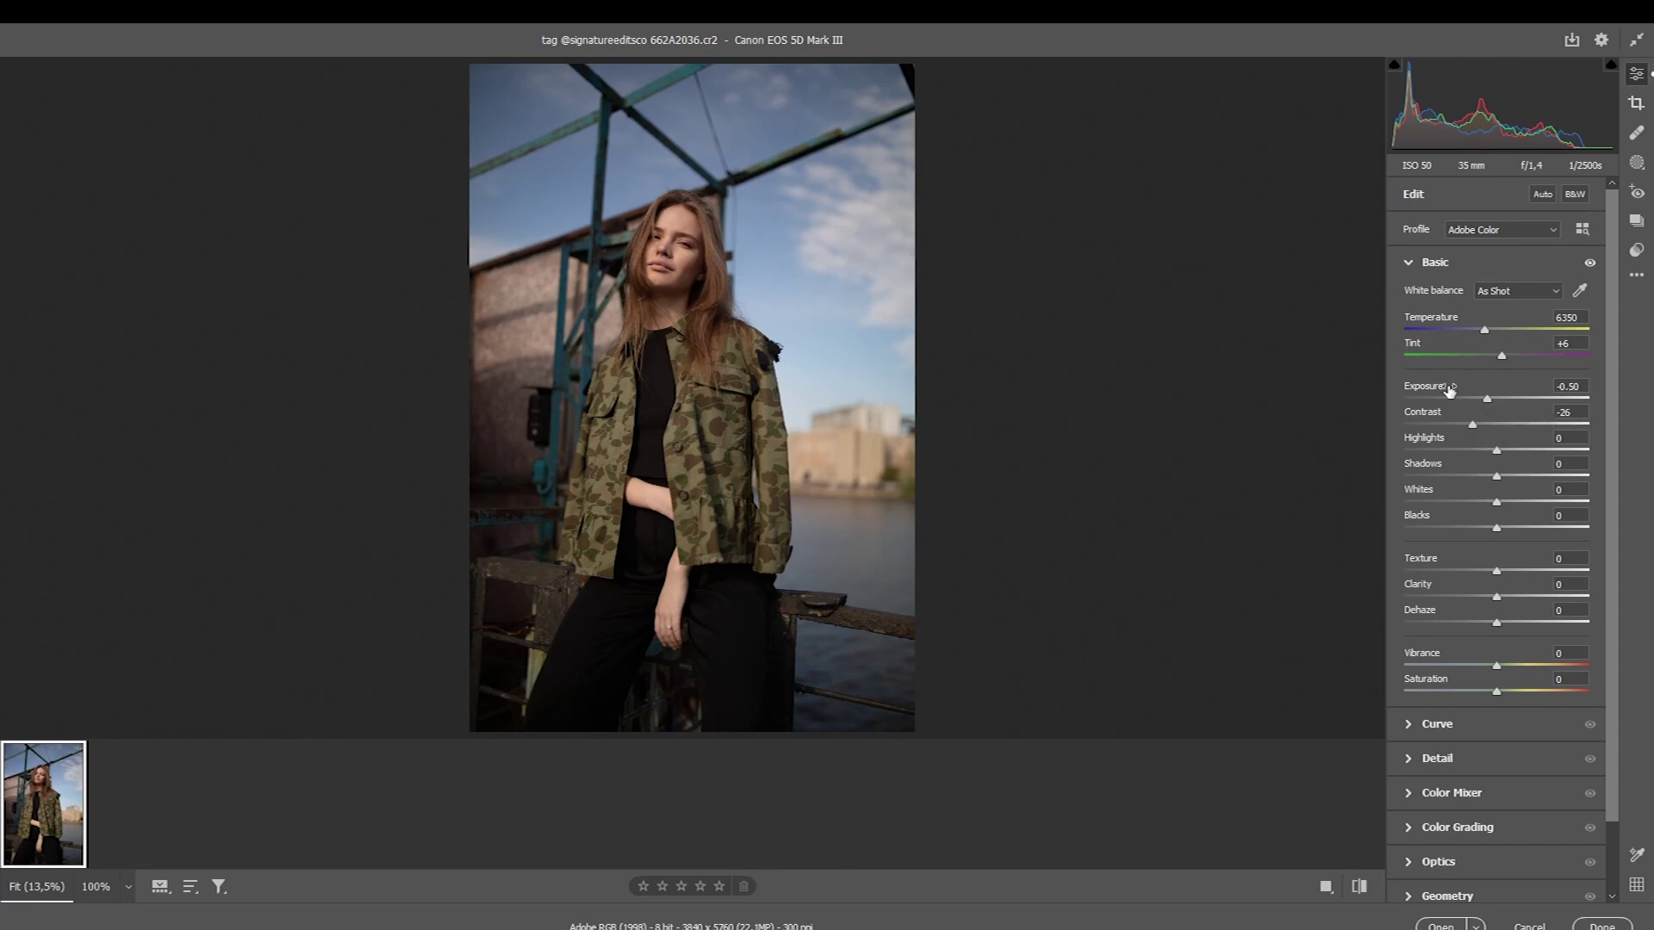
mouse_move(1496, 452)
left_mouse_down()
mouse_move(1442, 451)
mouse_move(1462, 451)
left_mouse_up()
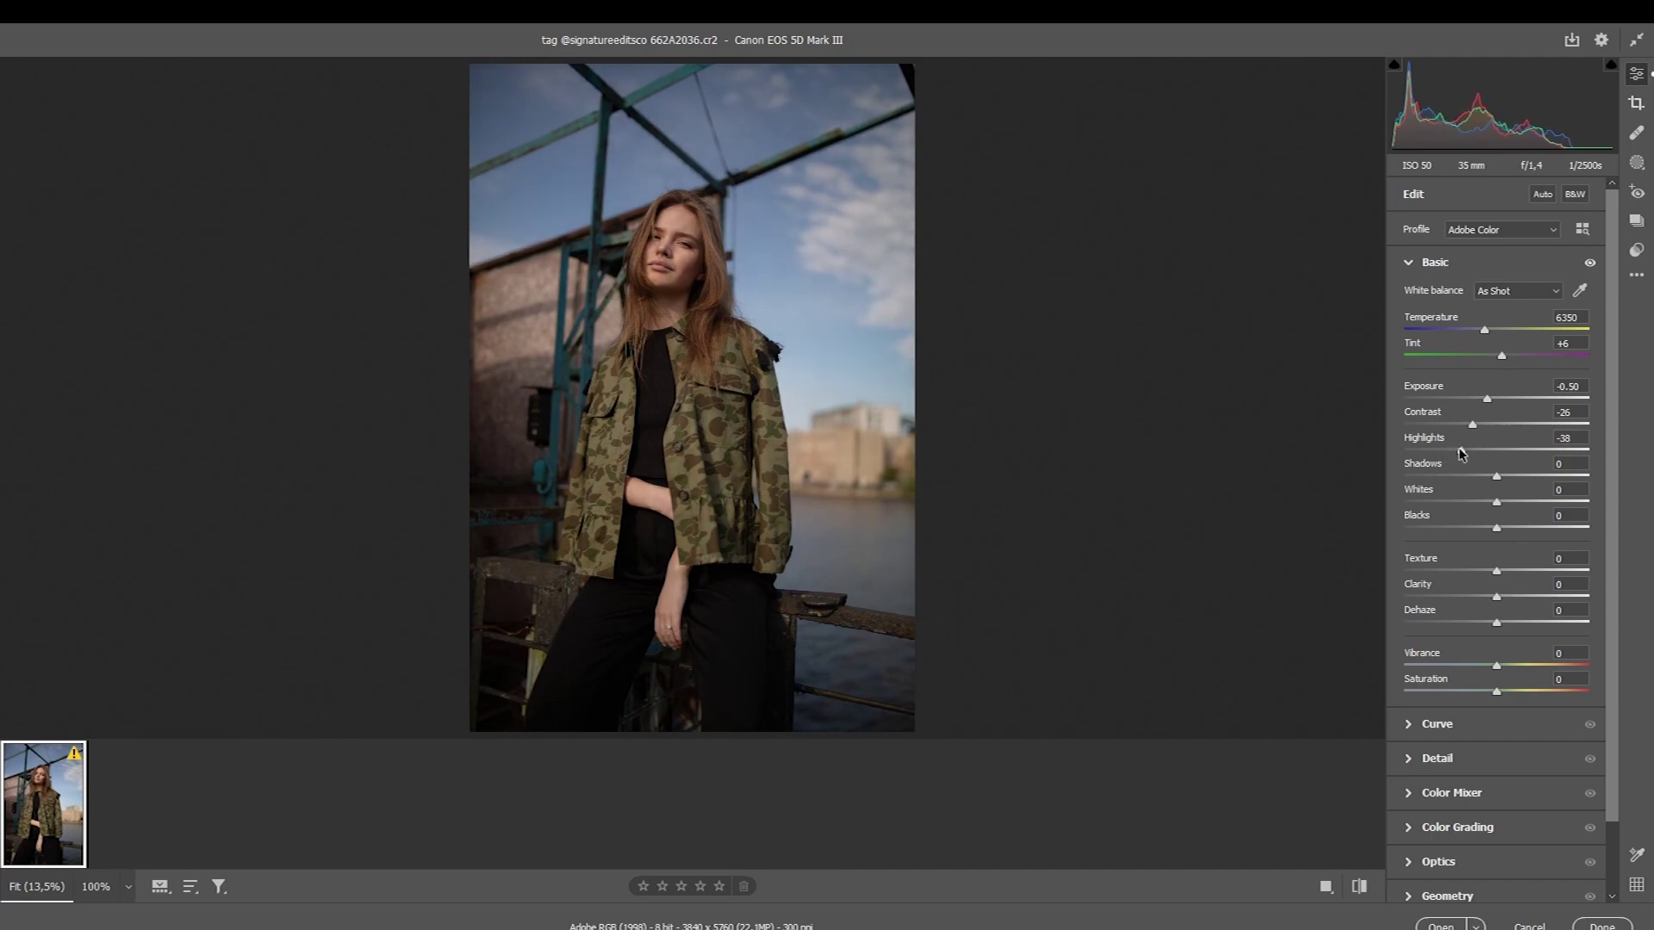
mouse_move(1496, 475)
left_mouse_down()
mouse_move(1435, 474)
mouse_move(1569, 475)
mouse_move(1556, 476)
left_mouse_up()
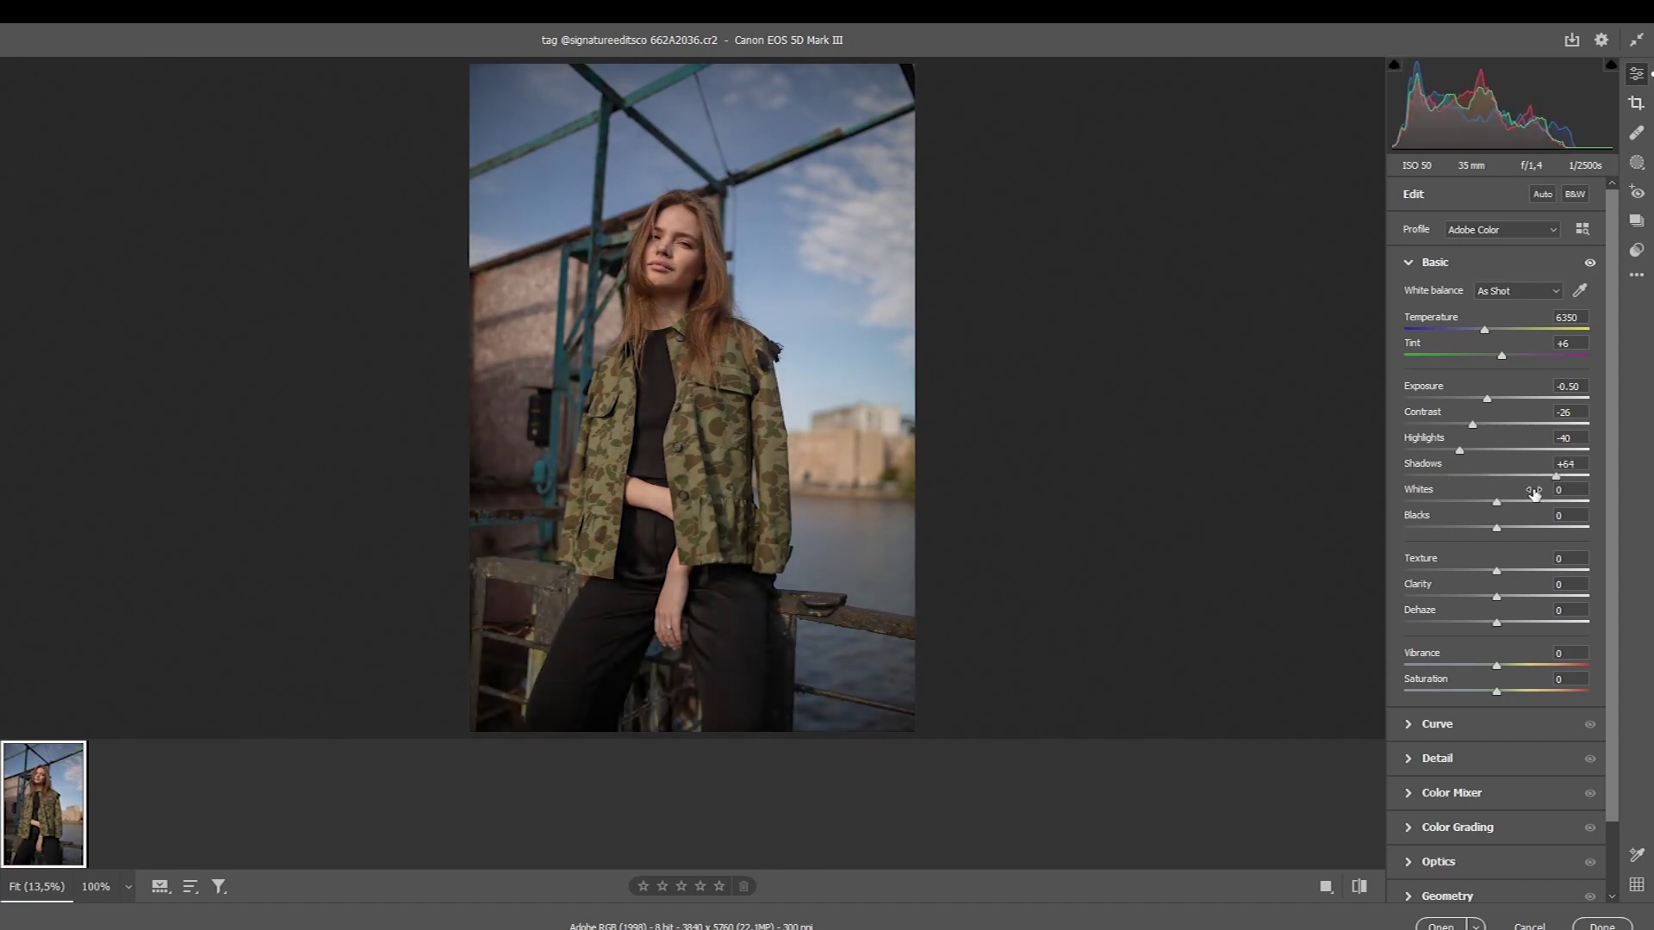
mouse_move(1496, 503)
left_mouse_down()
mouse_move(1551, 498)
mouse_move(1519, 501)
mouse_move(1534, 502)
left_mouse_up()
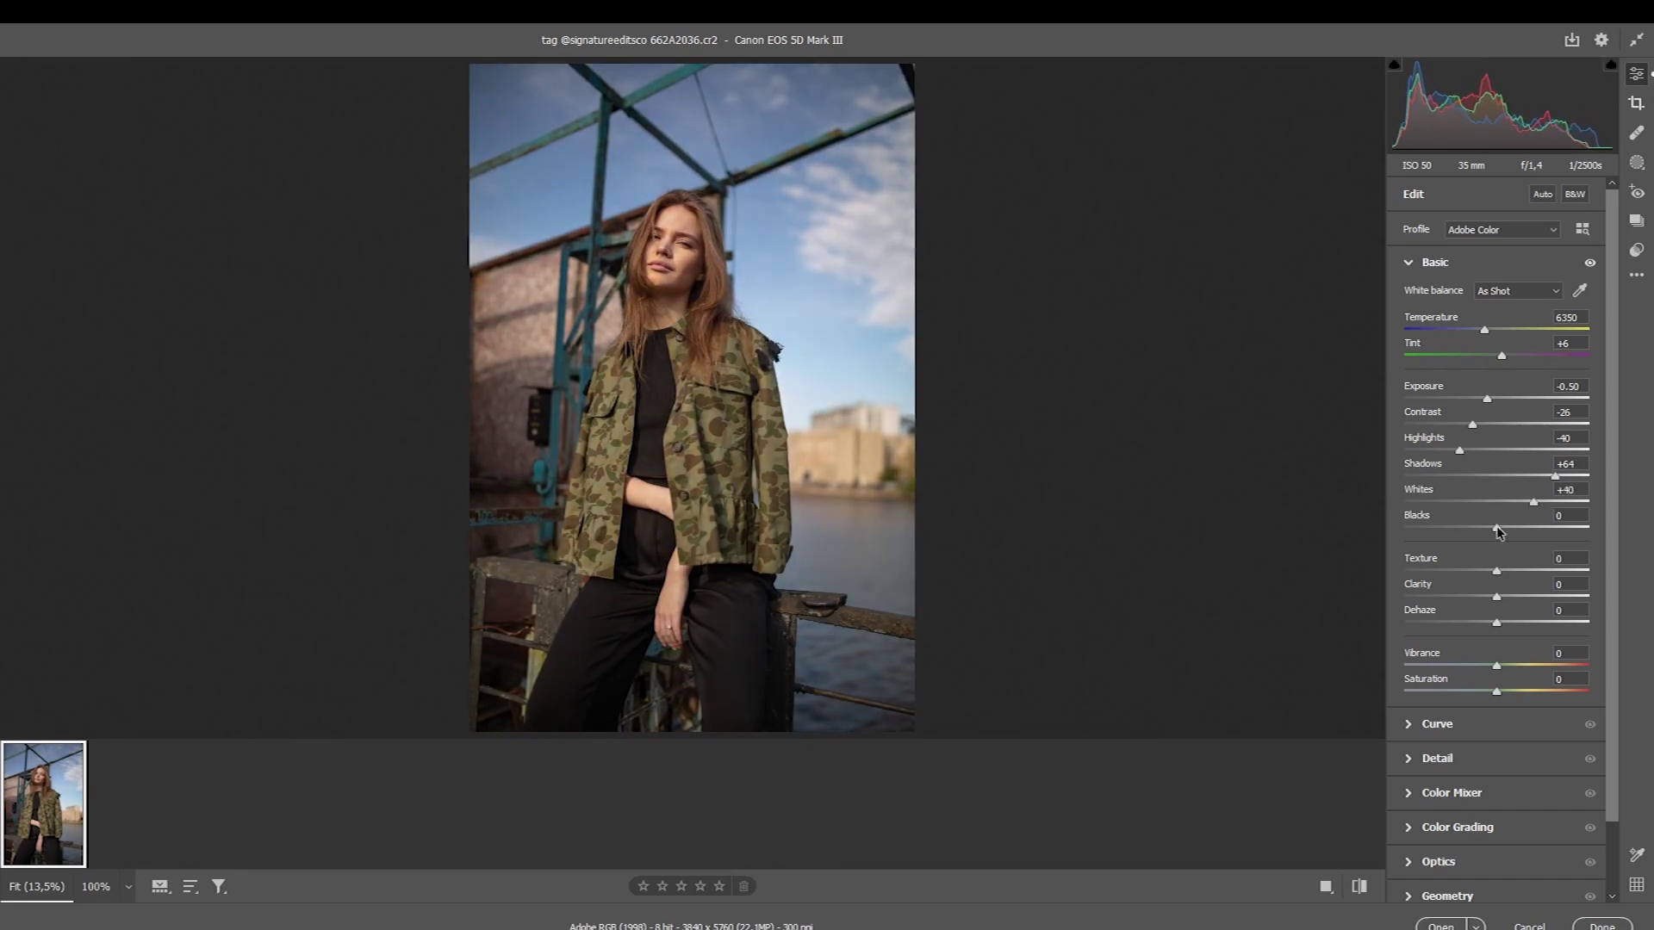
mouse_move(1498, 526)
left_mouse_down()
mouse_move(1523, 520)
mouse_move(1460, 525)
mouse_move(1513, 525)
left_mouse_up()
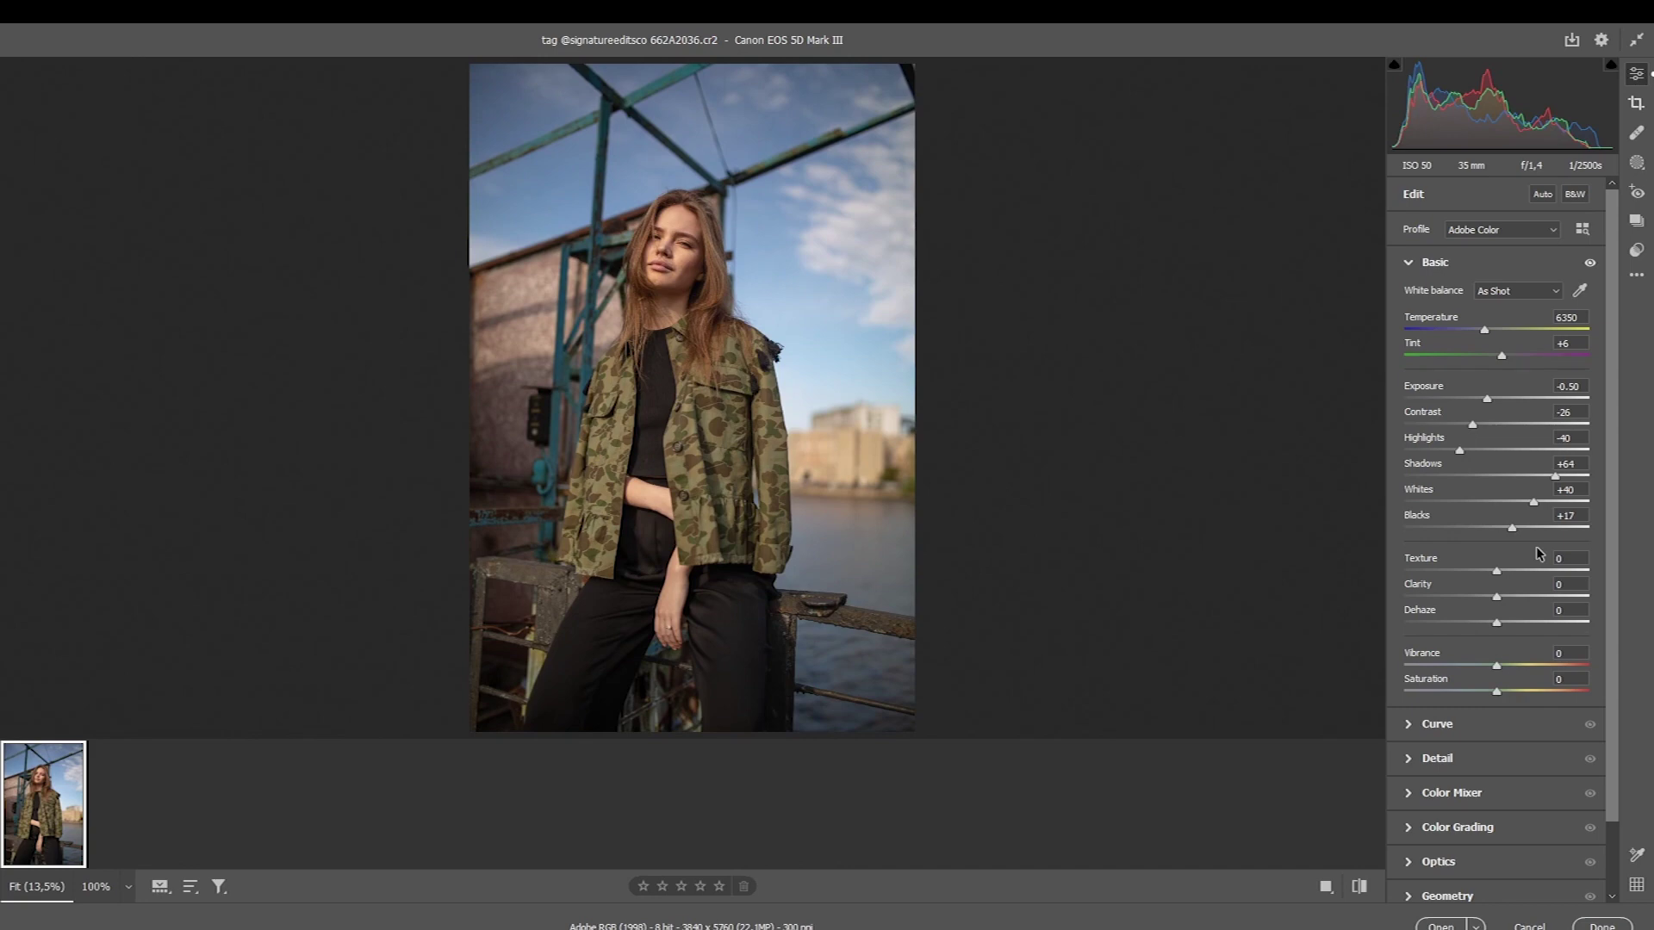
left_click_drag(1496, 622, 1504, 622)
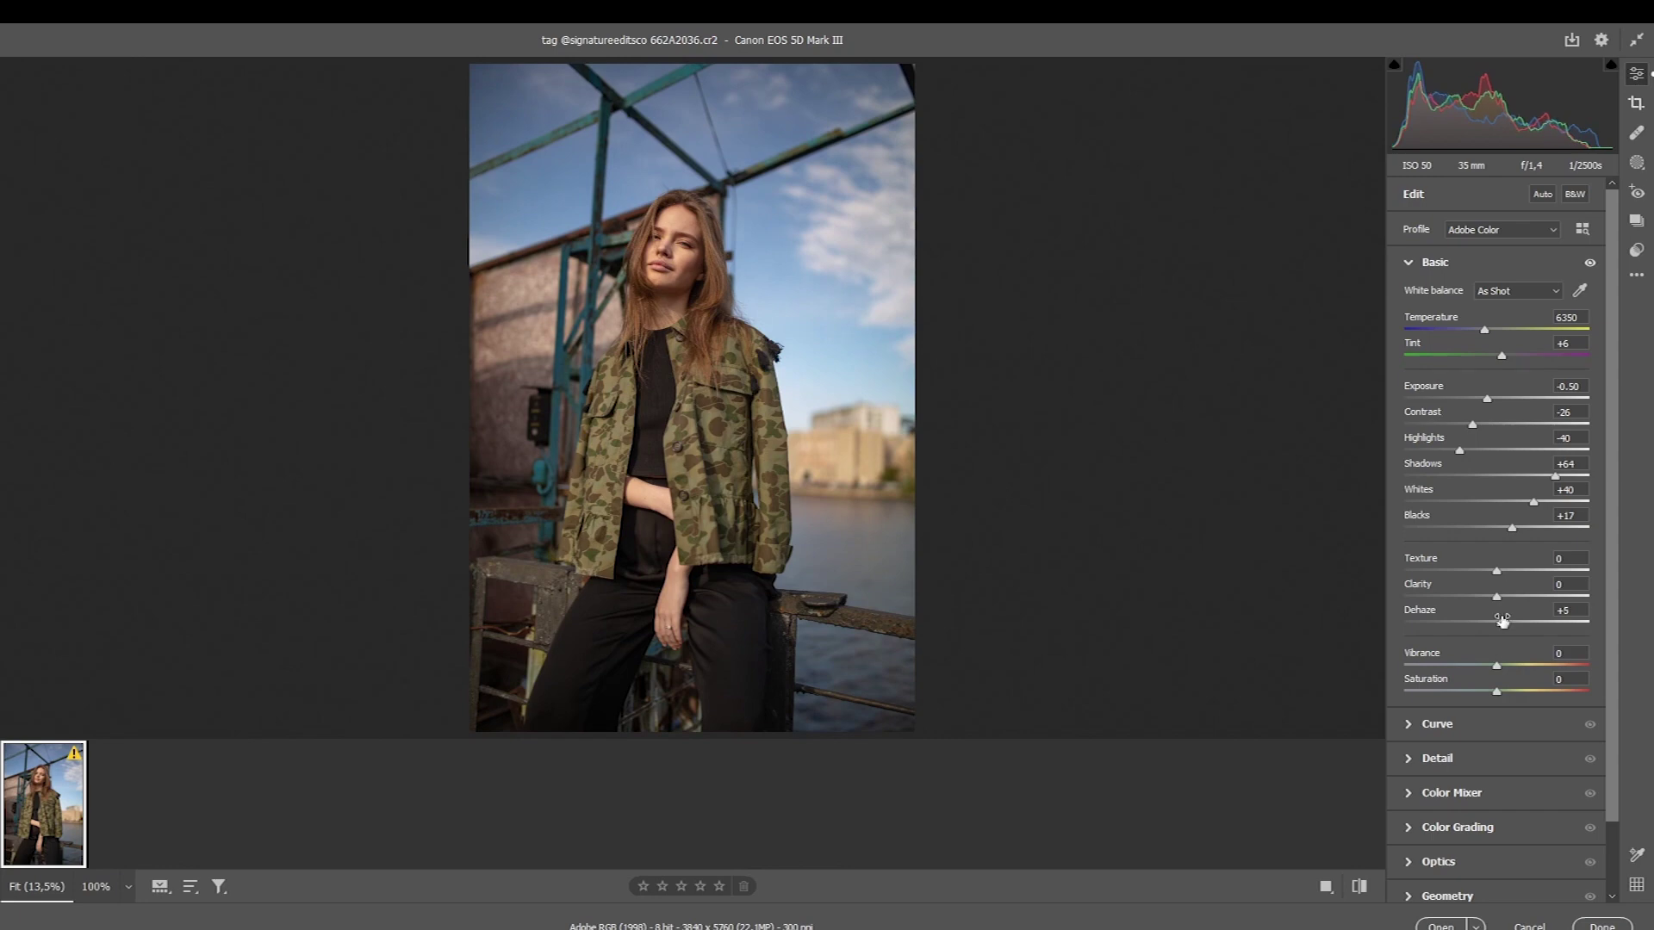
Step: Enter clarity 2 and texture 5, then collapse the Basic panel
key("shift+Tab")
type("2")
key("shift+Tab")
type("5")
key("Return")
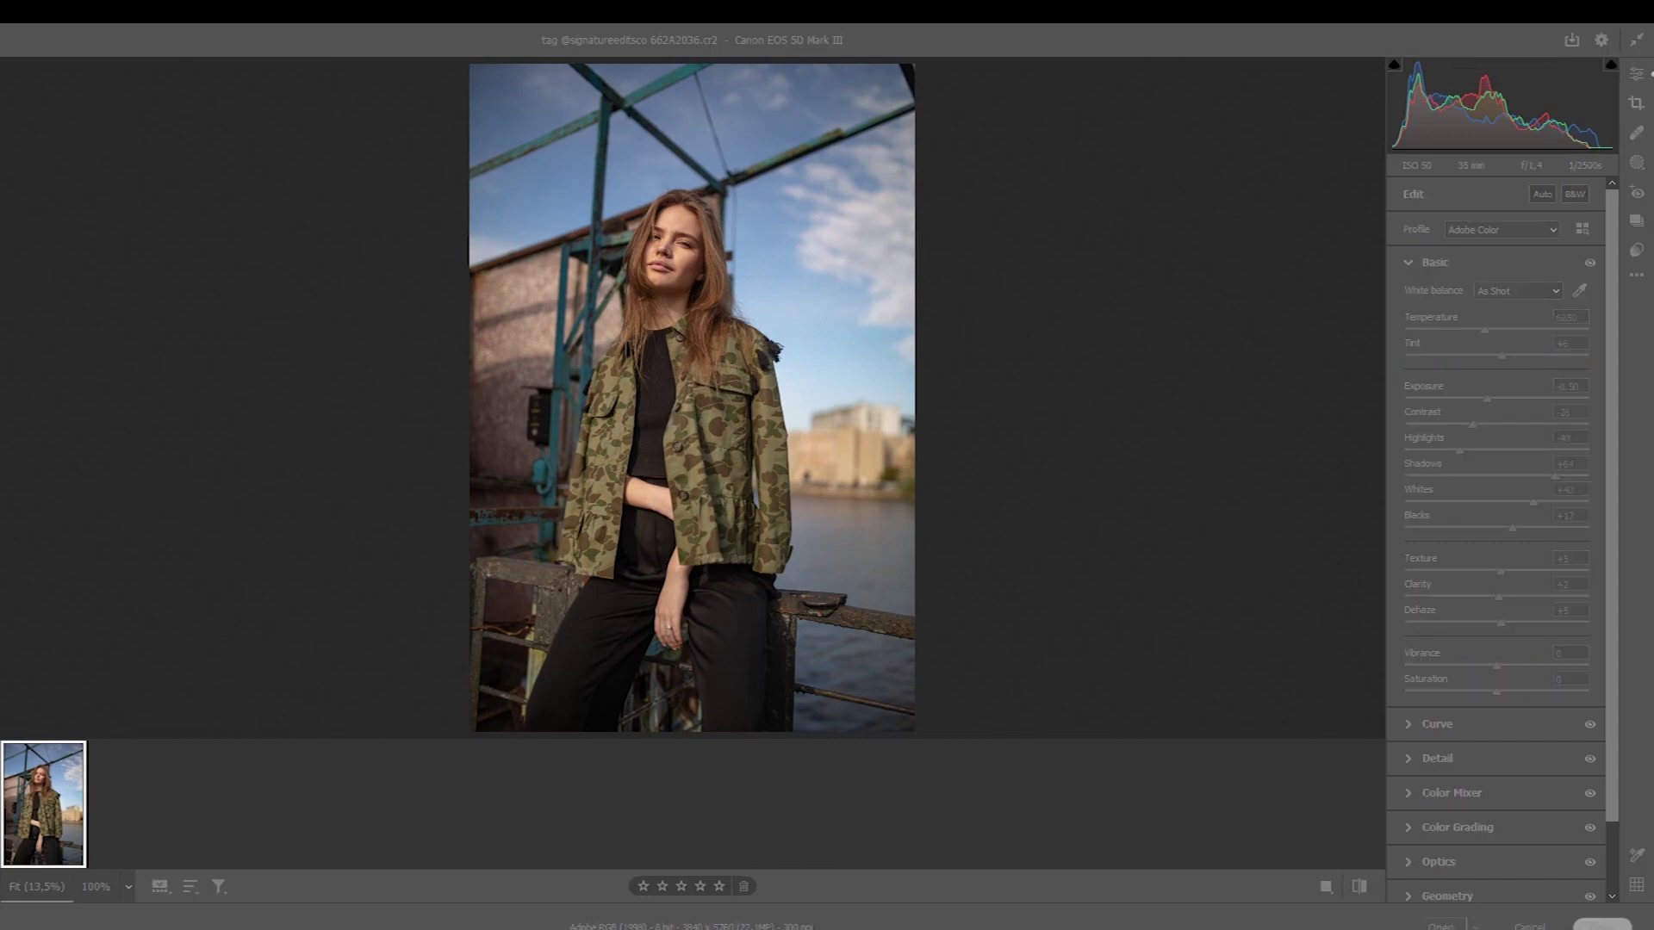
left_click(1413, 263)
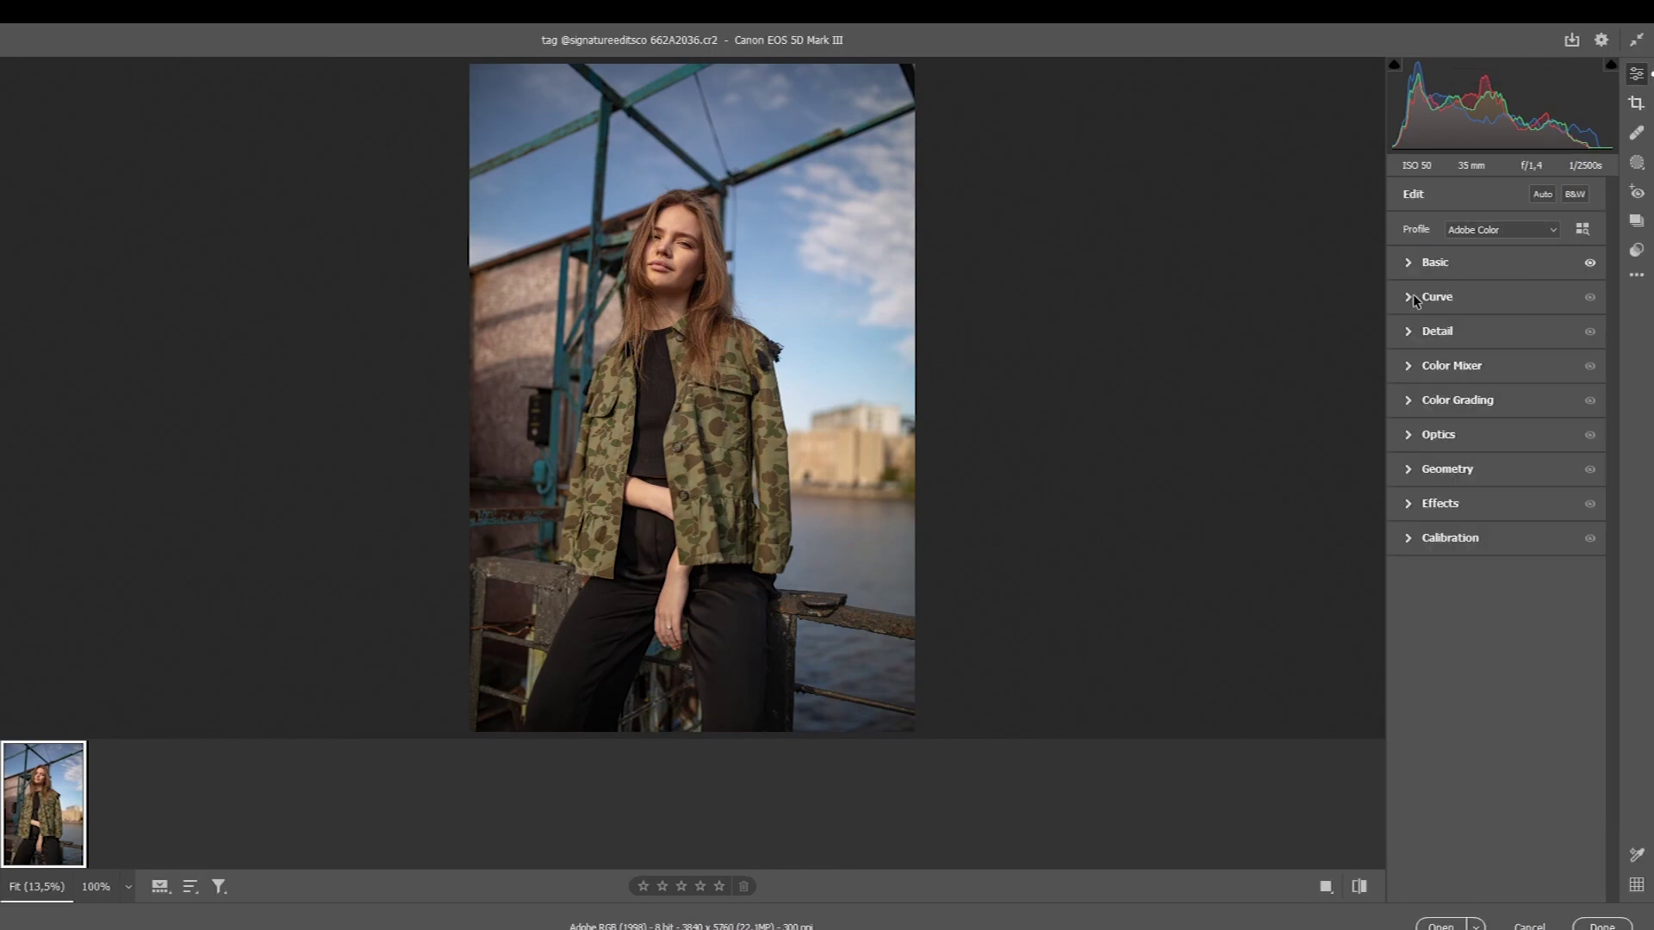
Step: Build an RGB S-curve with a lifted black point and the white point at input 222
left_click(1408, 295)
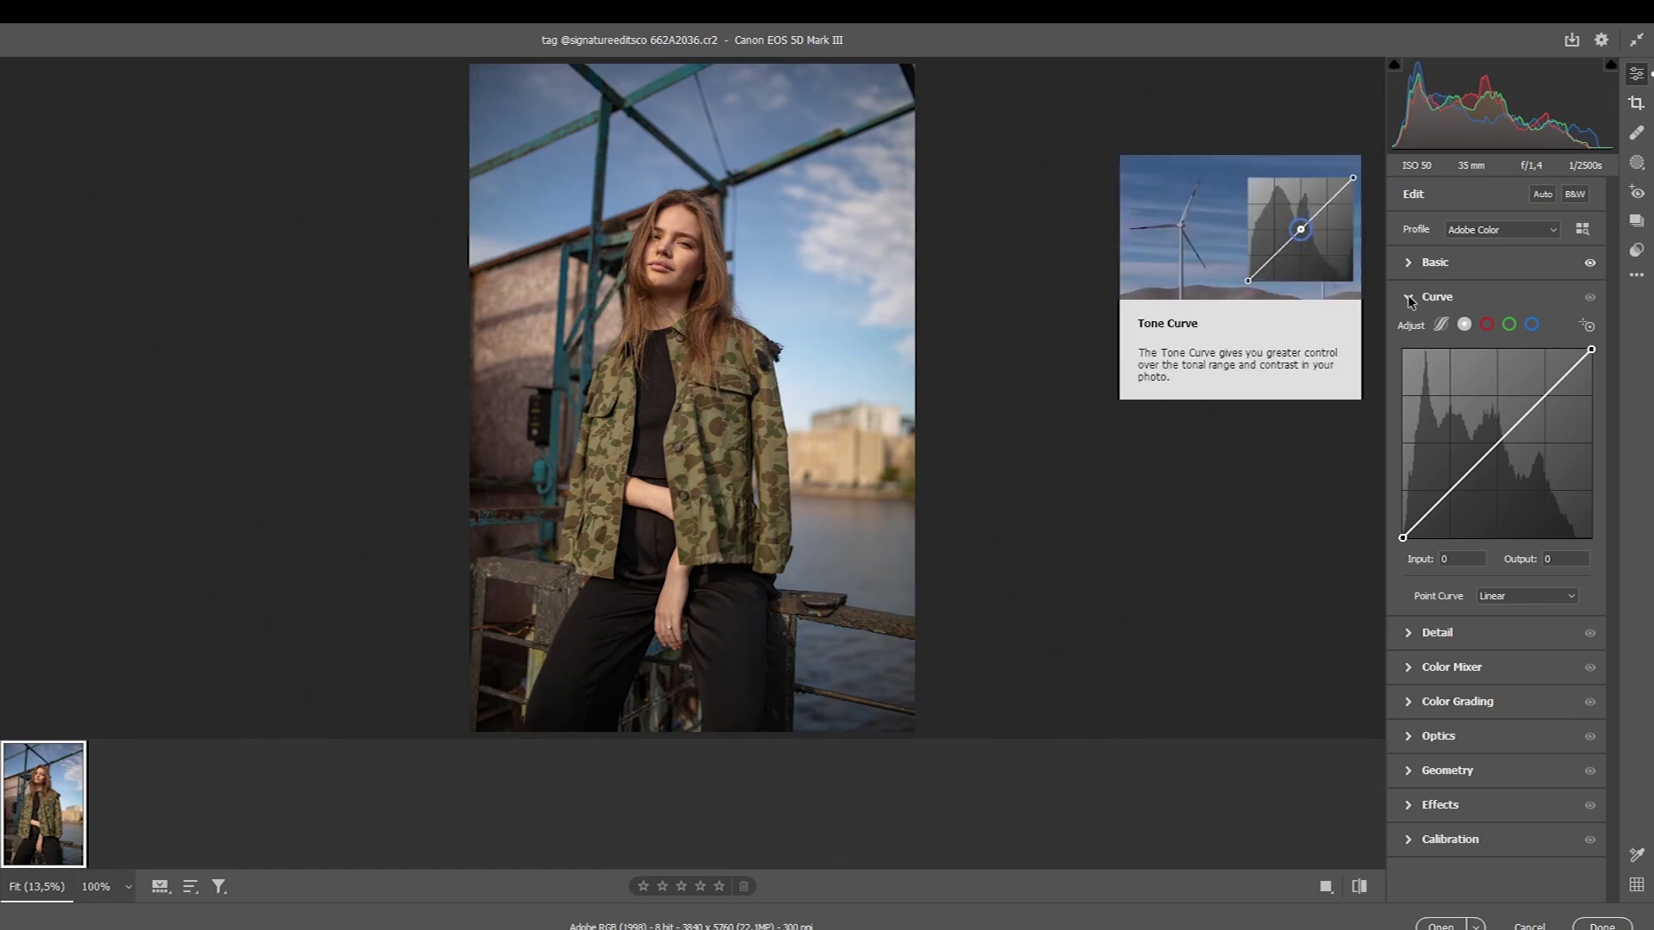
left_click(1403, 537)
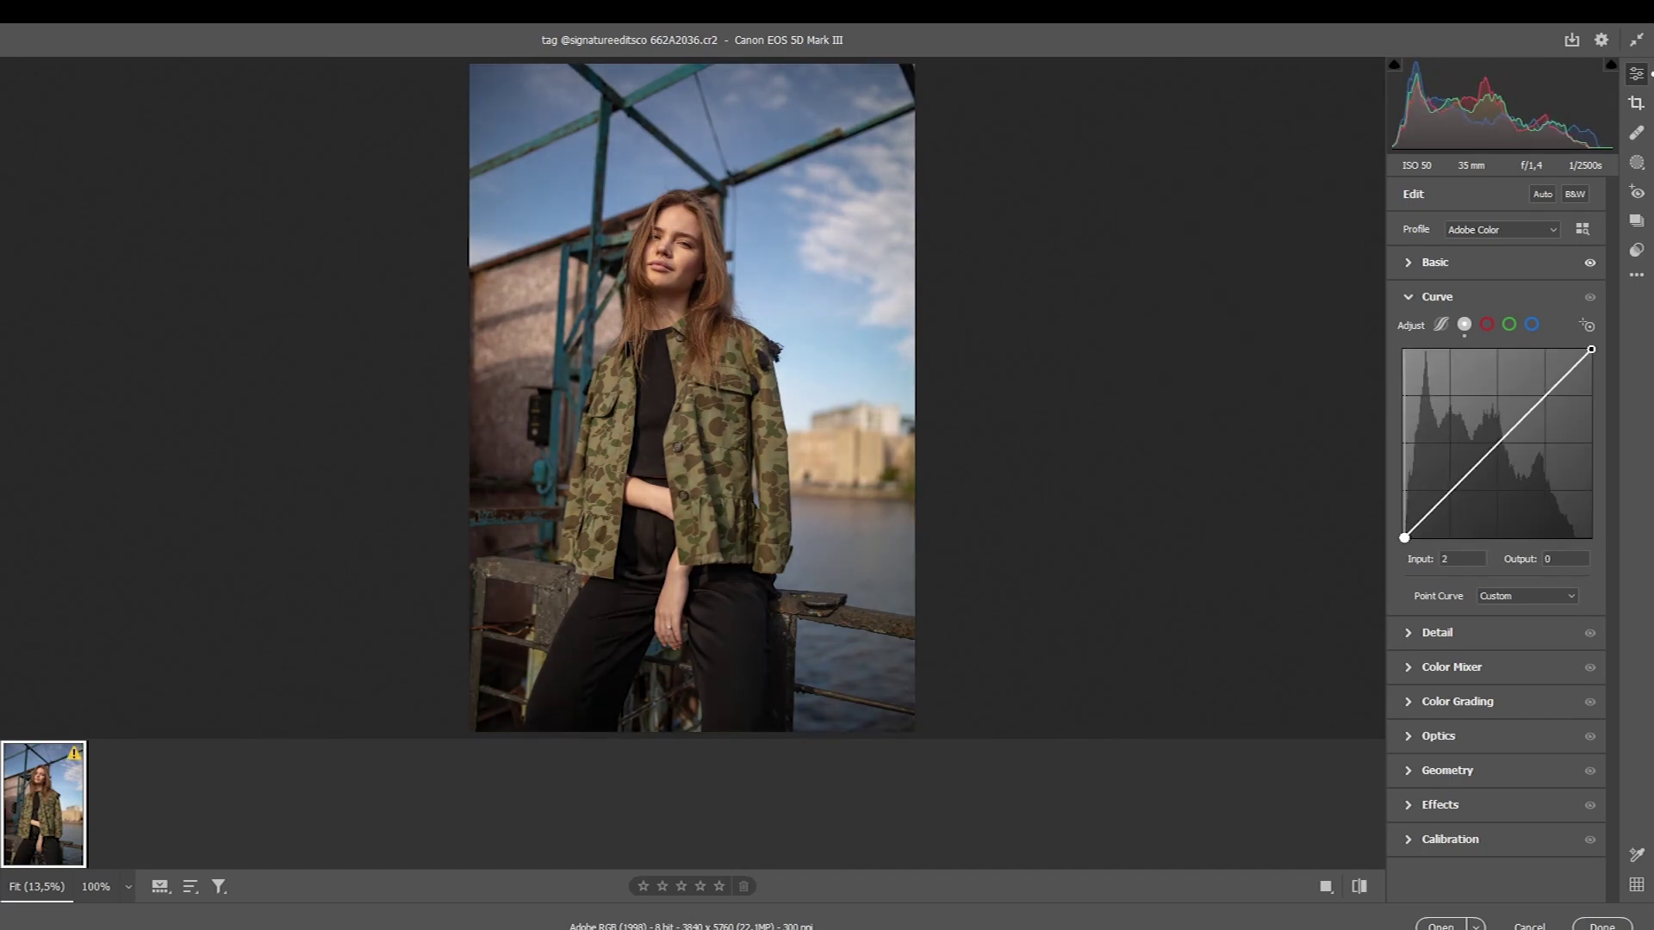
left_click_drag(1403, 536, 1403, 524)
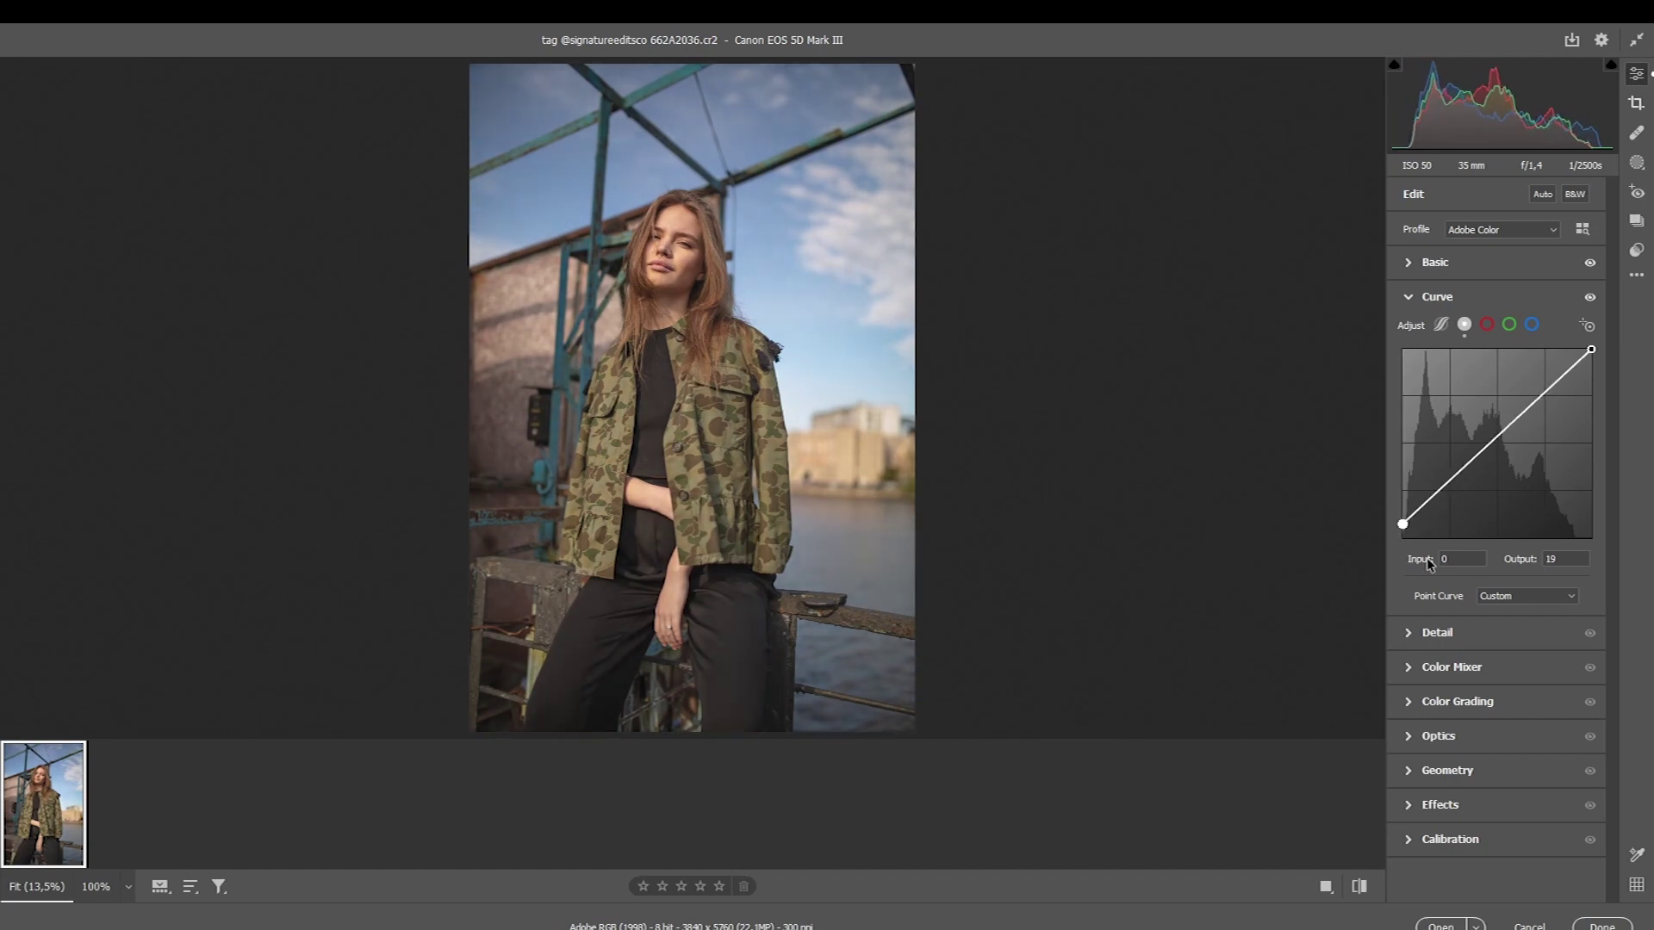
left_click_drag(1404, 523, 1404, 517)
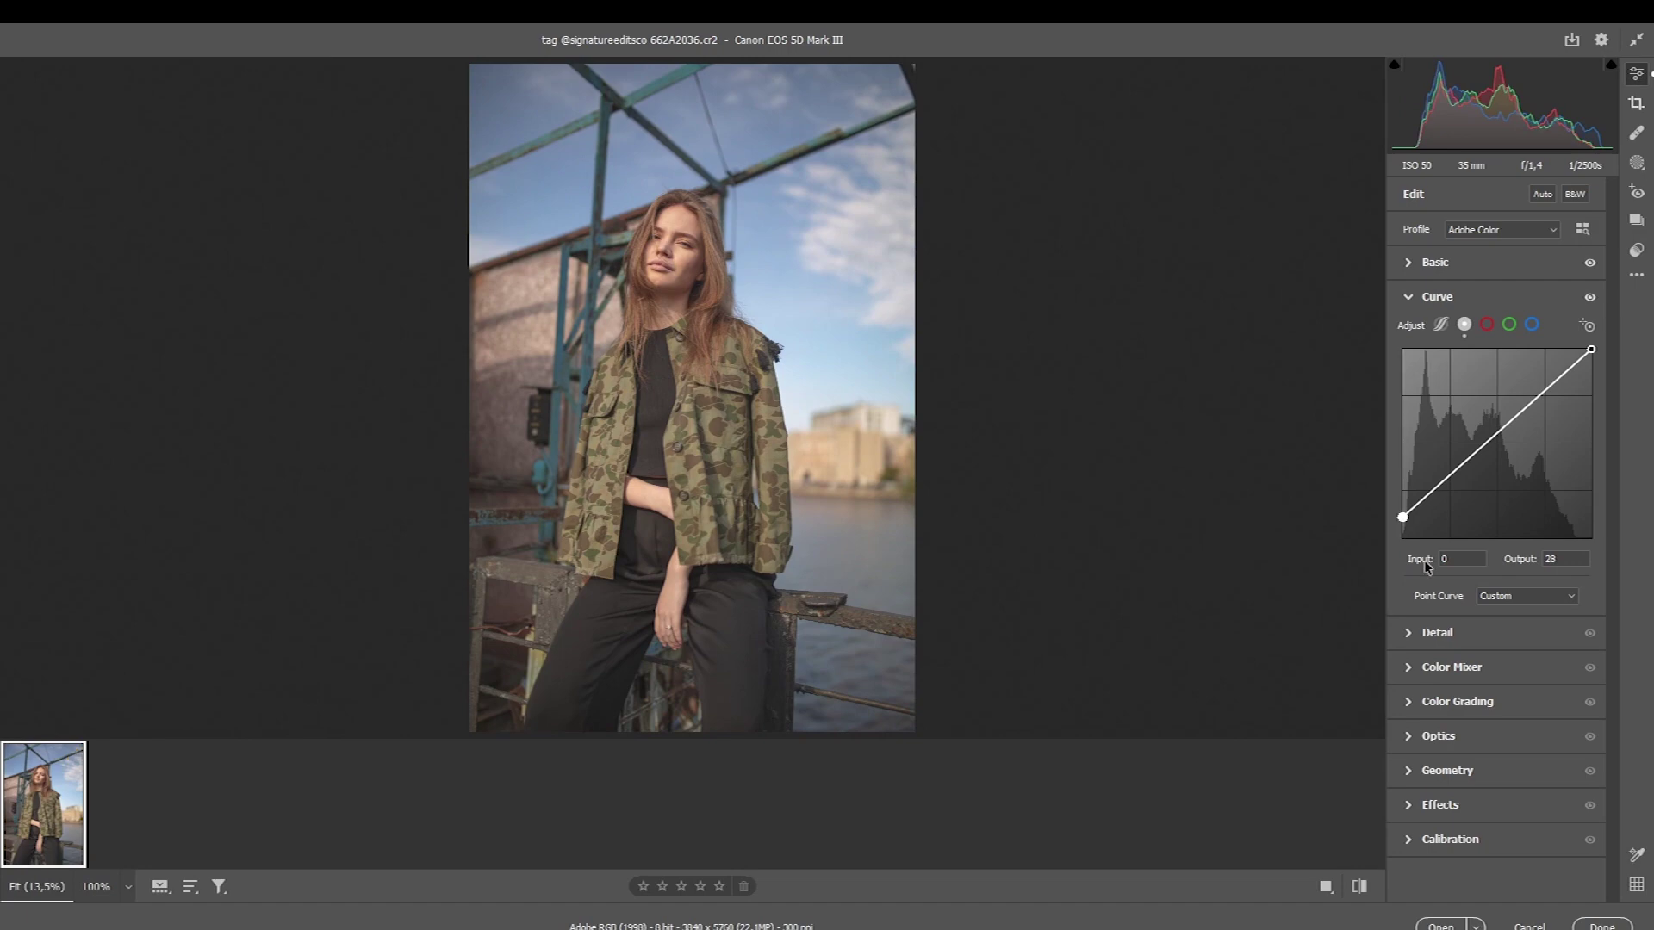
mouse_move(1450, 477)
left_mouse_down()
mouse_move(1453, 490)
mouse_move(1536, 390)
left_mouse_up()
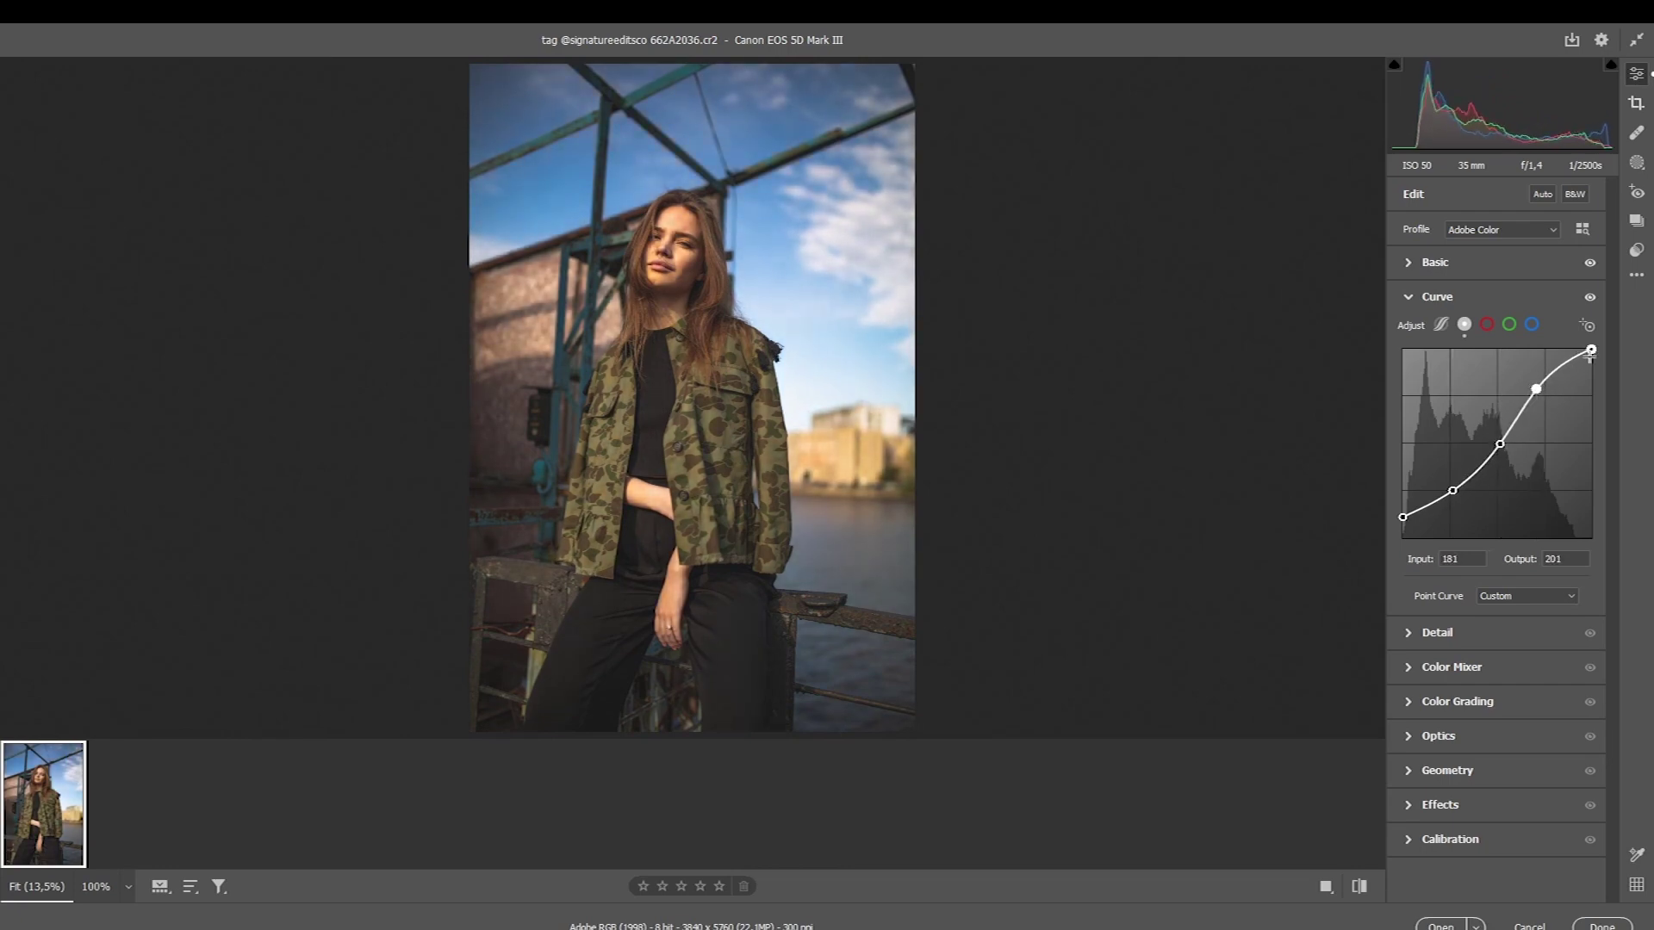
left_click_drag(1590, 351, 1591, 361)
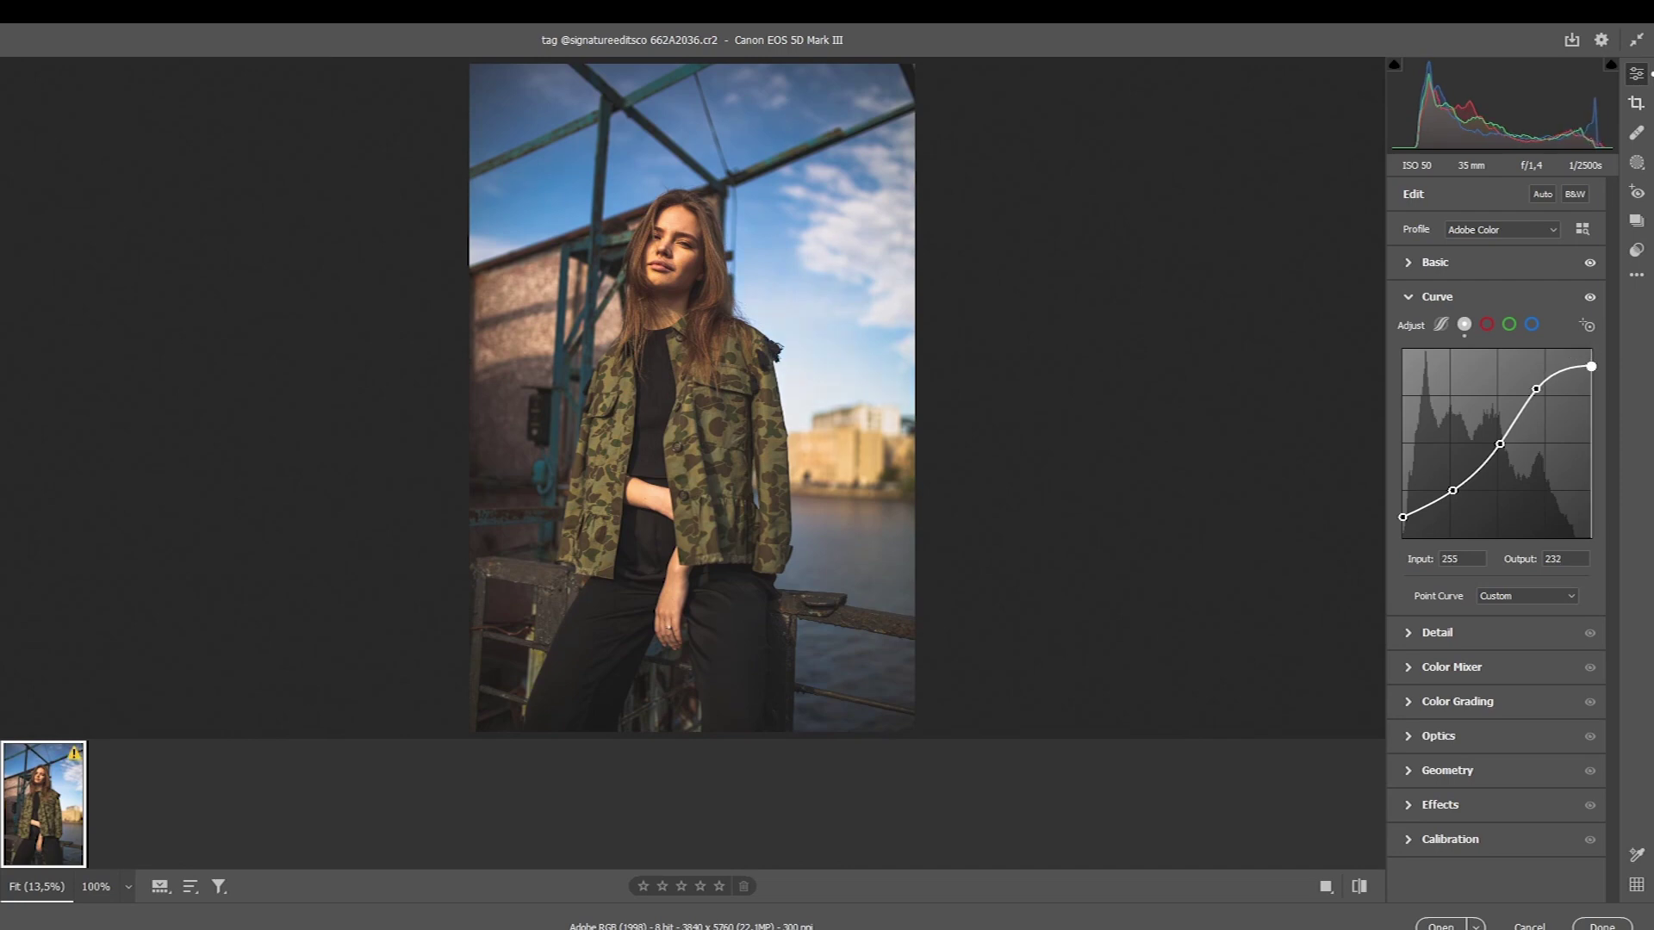
left_click(1452, 491)
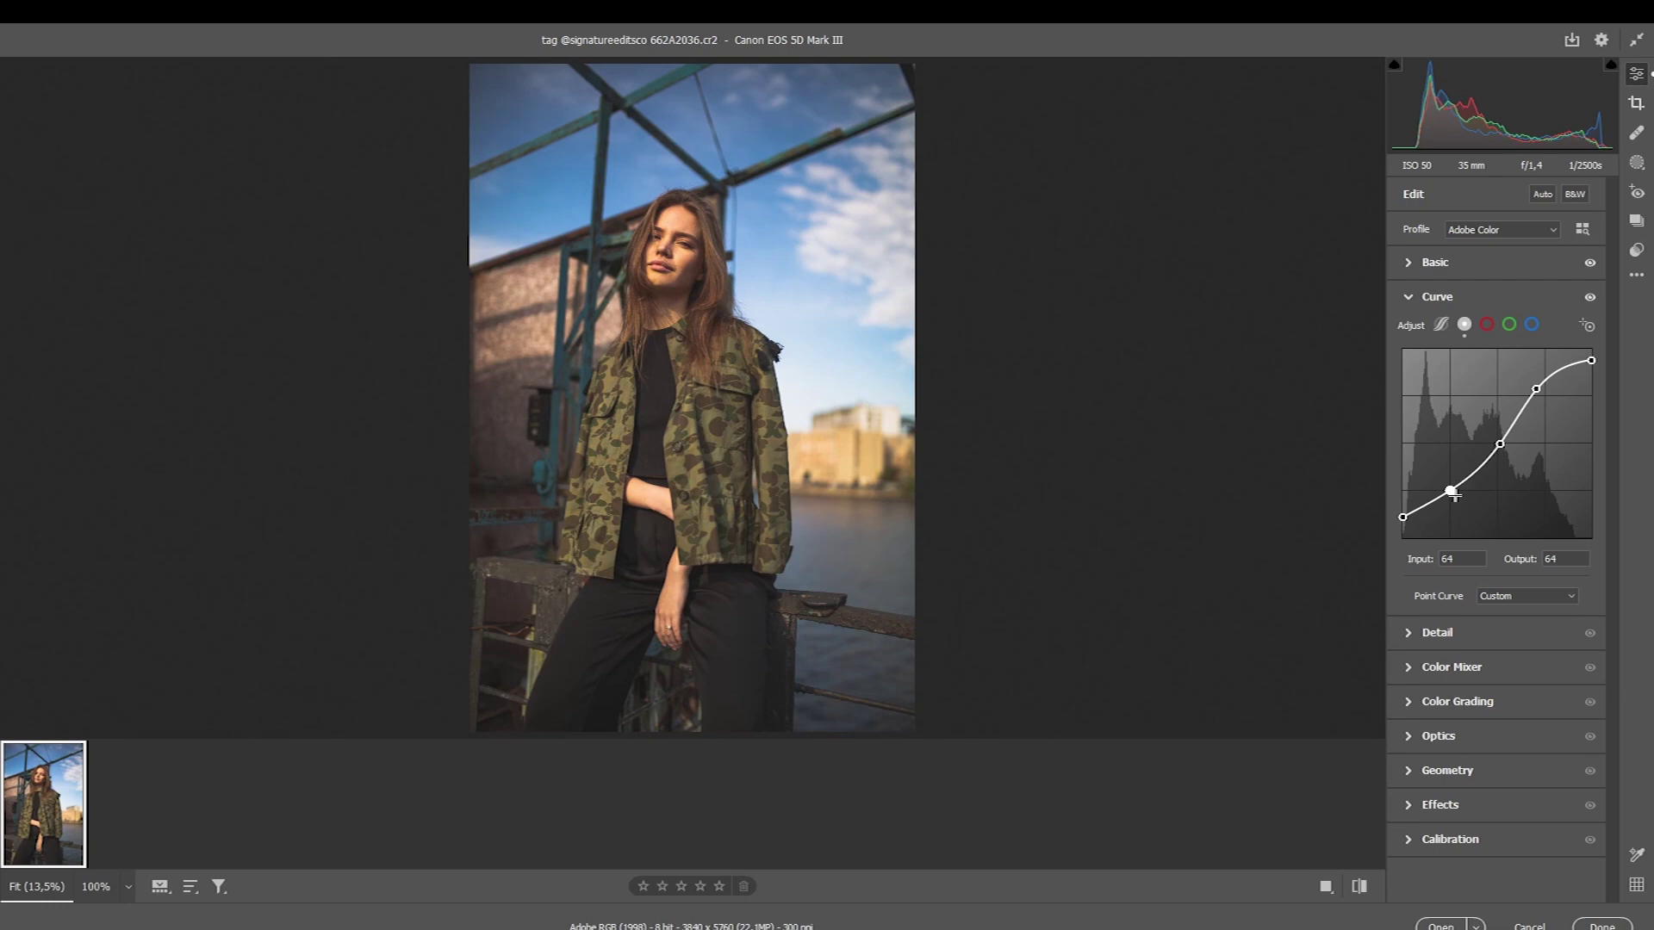
mouse_move(1535, 388)
left_mouse_down()
mouse_move(1591, 369)
mouse_move(1567, 349)
left_mouse_up()
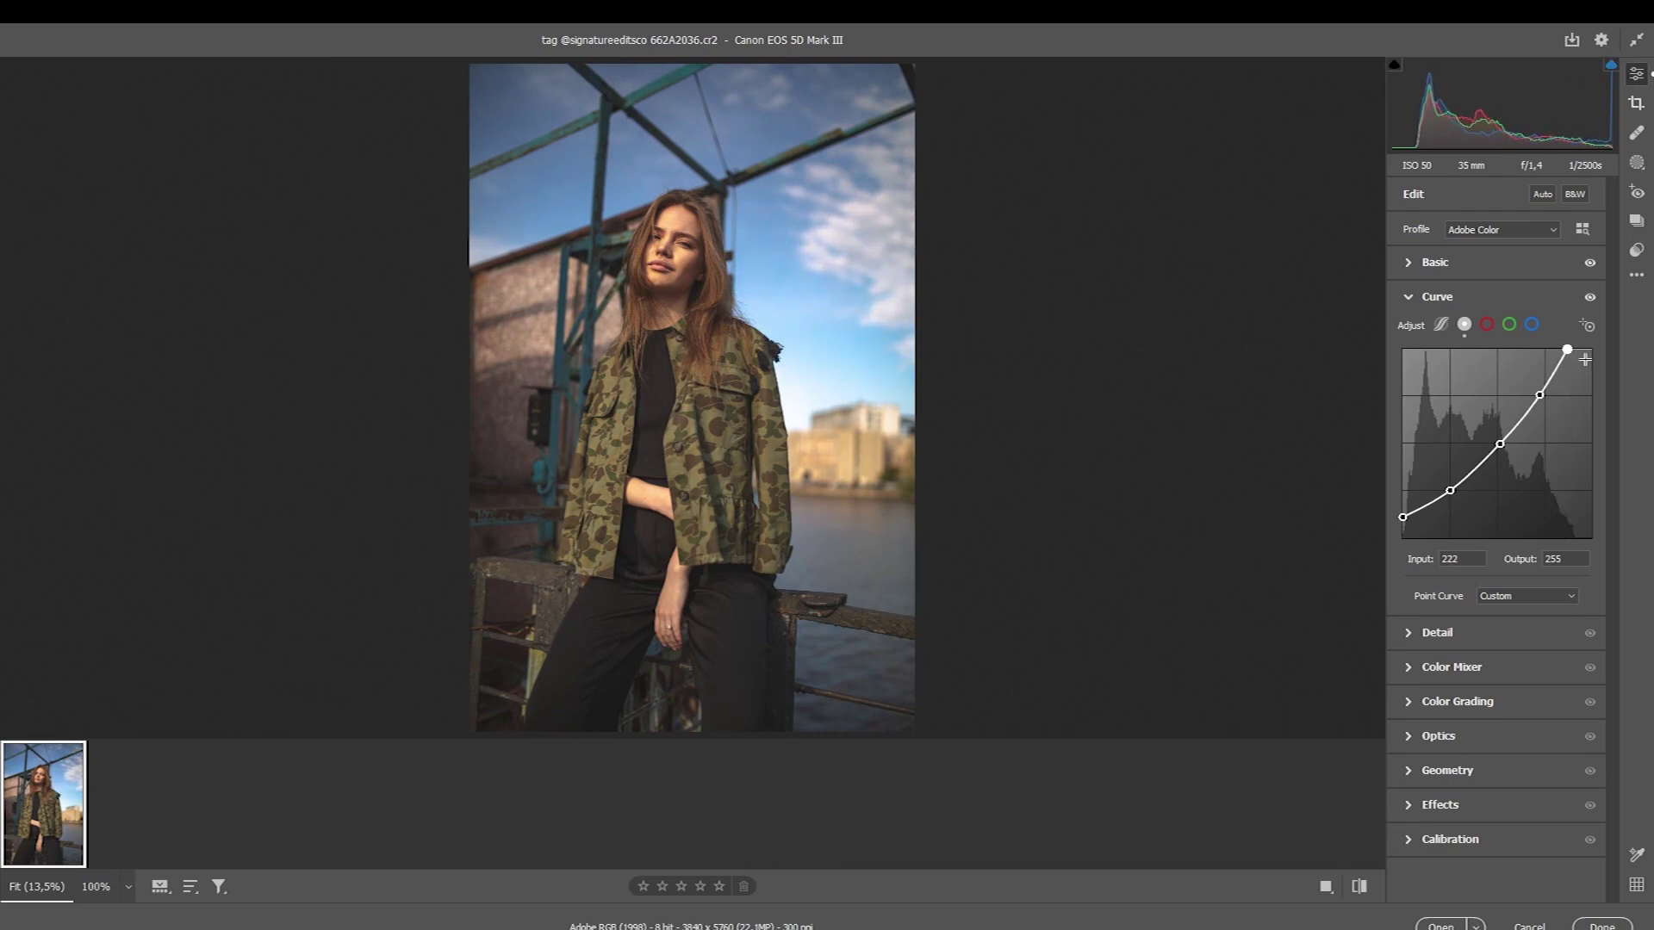
left_click(1487, 323)
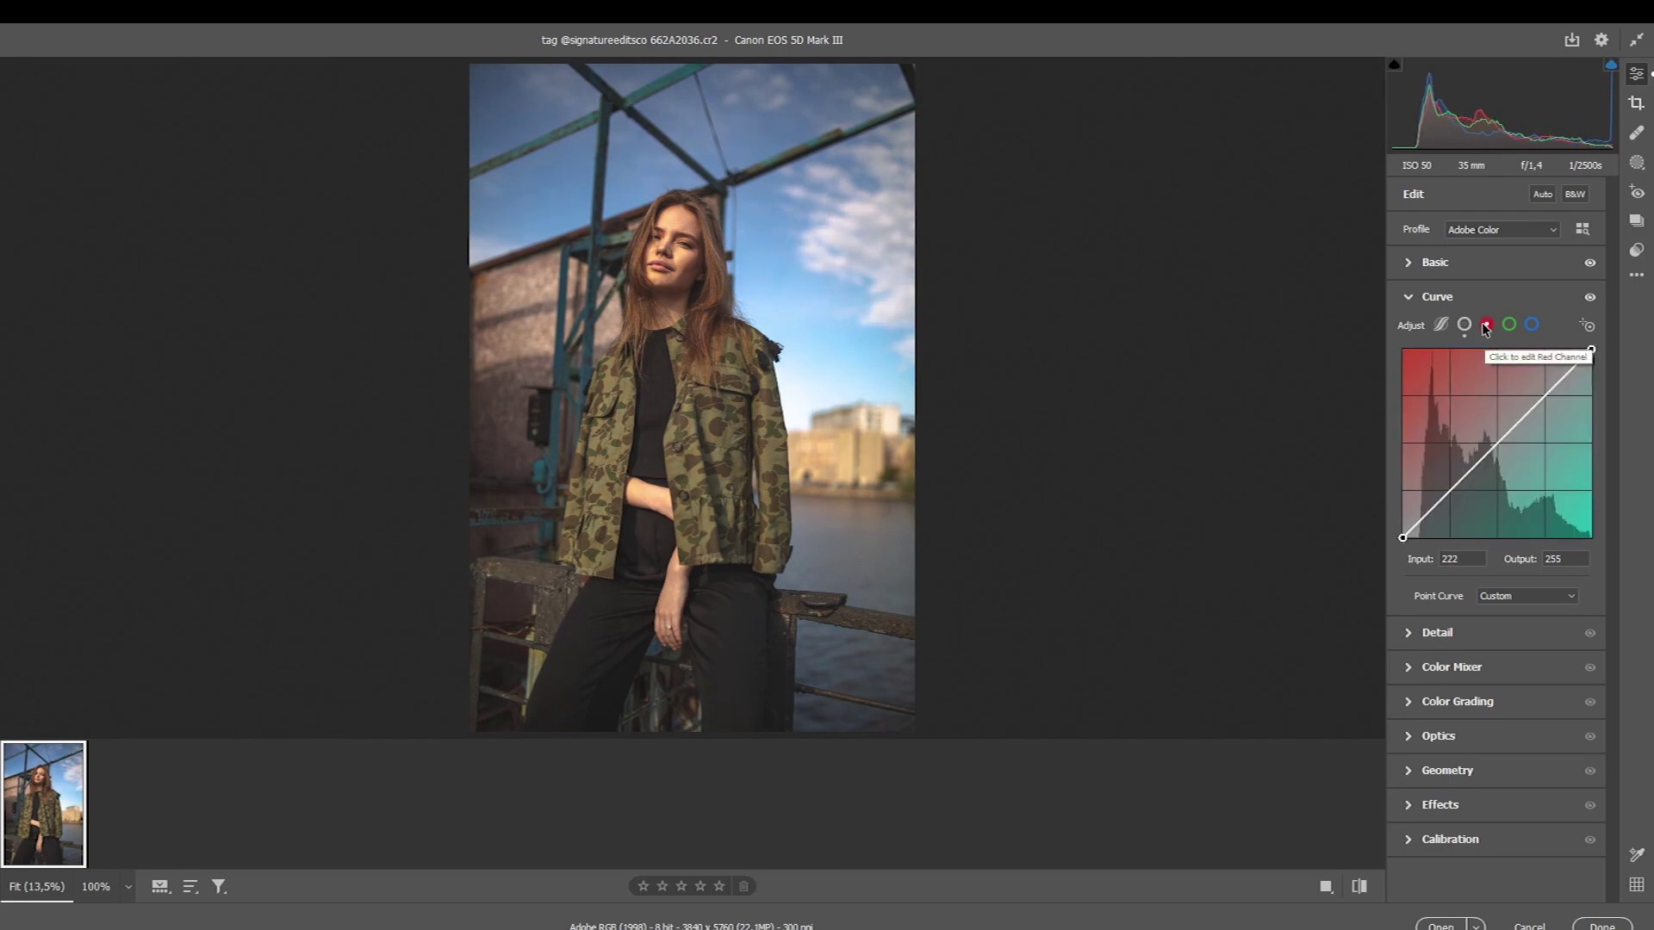
Step: Add midtone and shadow points to the red curve, lowering red in the shadows for teal
left_click(1489, 328)
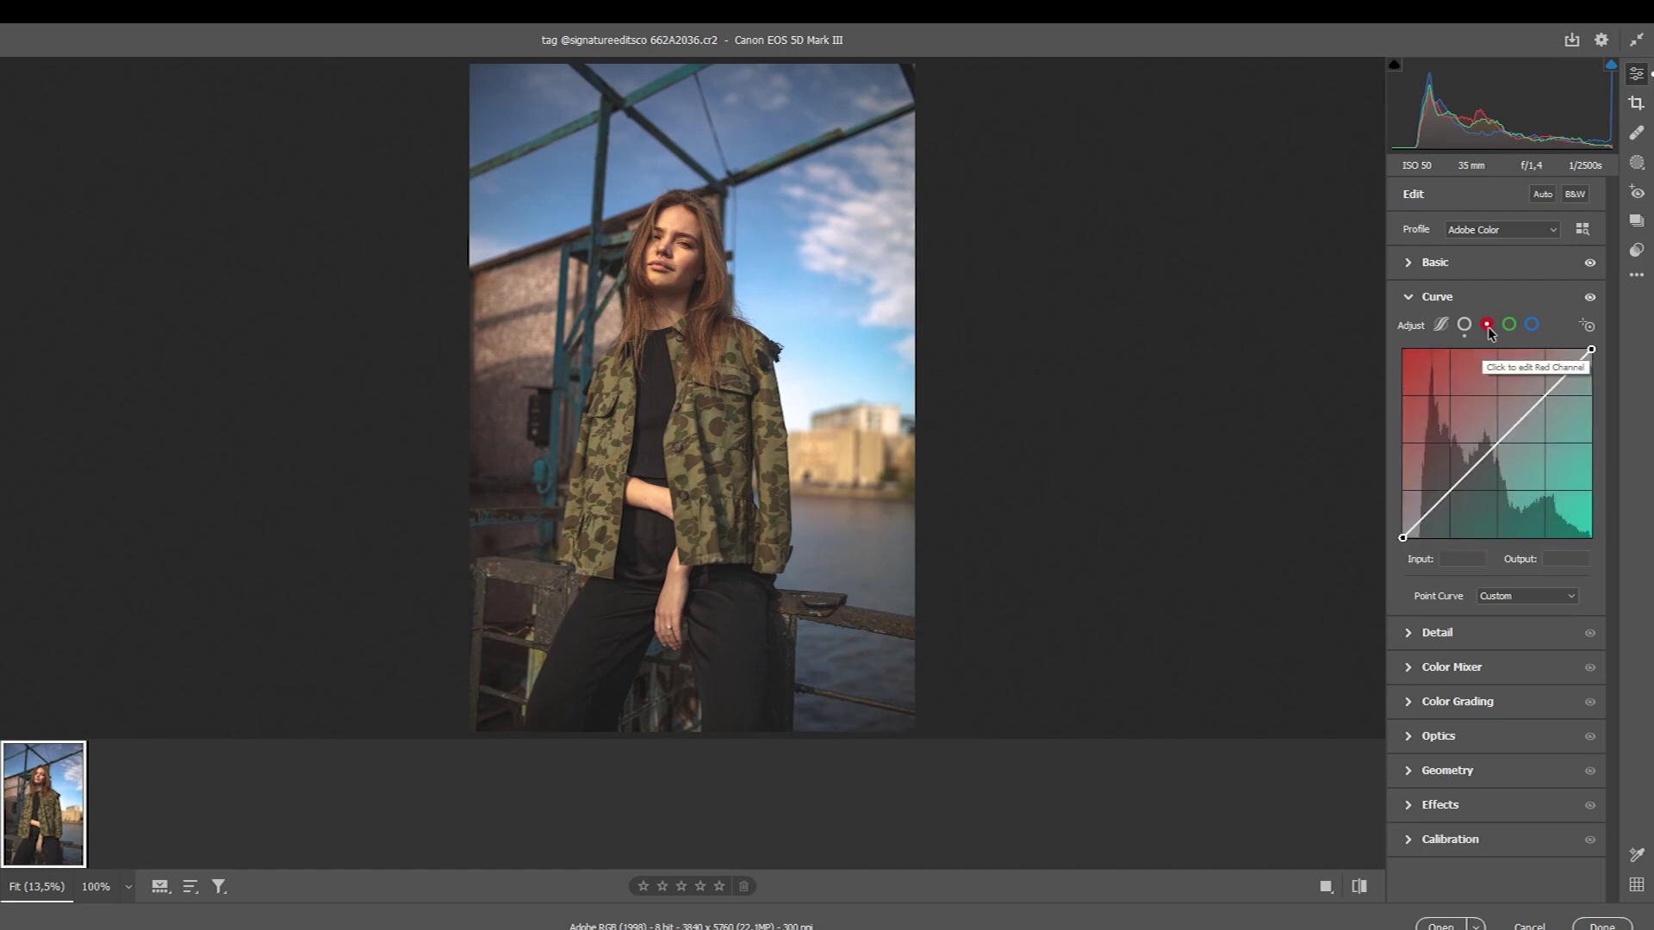
left_click(1497, 443)
left_click_drag(1497, 443, 1501, 454)
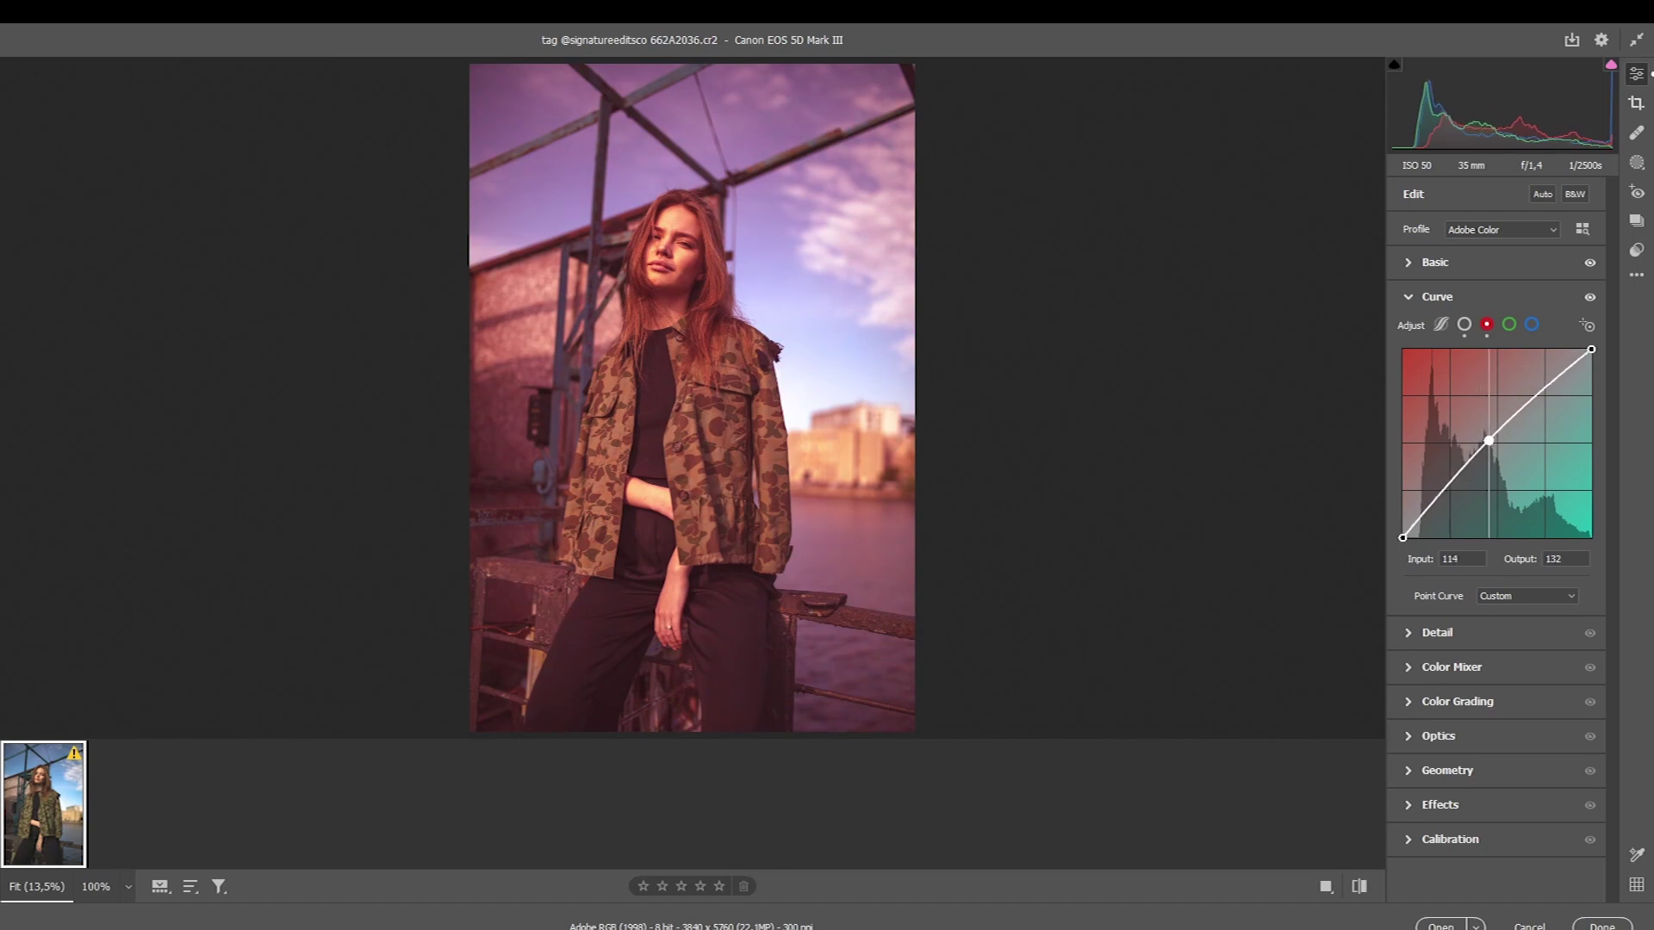
left_click_drag(1501, 455, 1495, 447)
left_click(1453, 492)
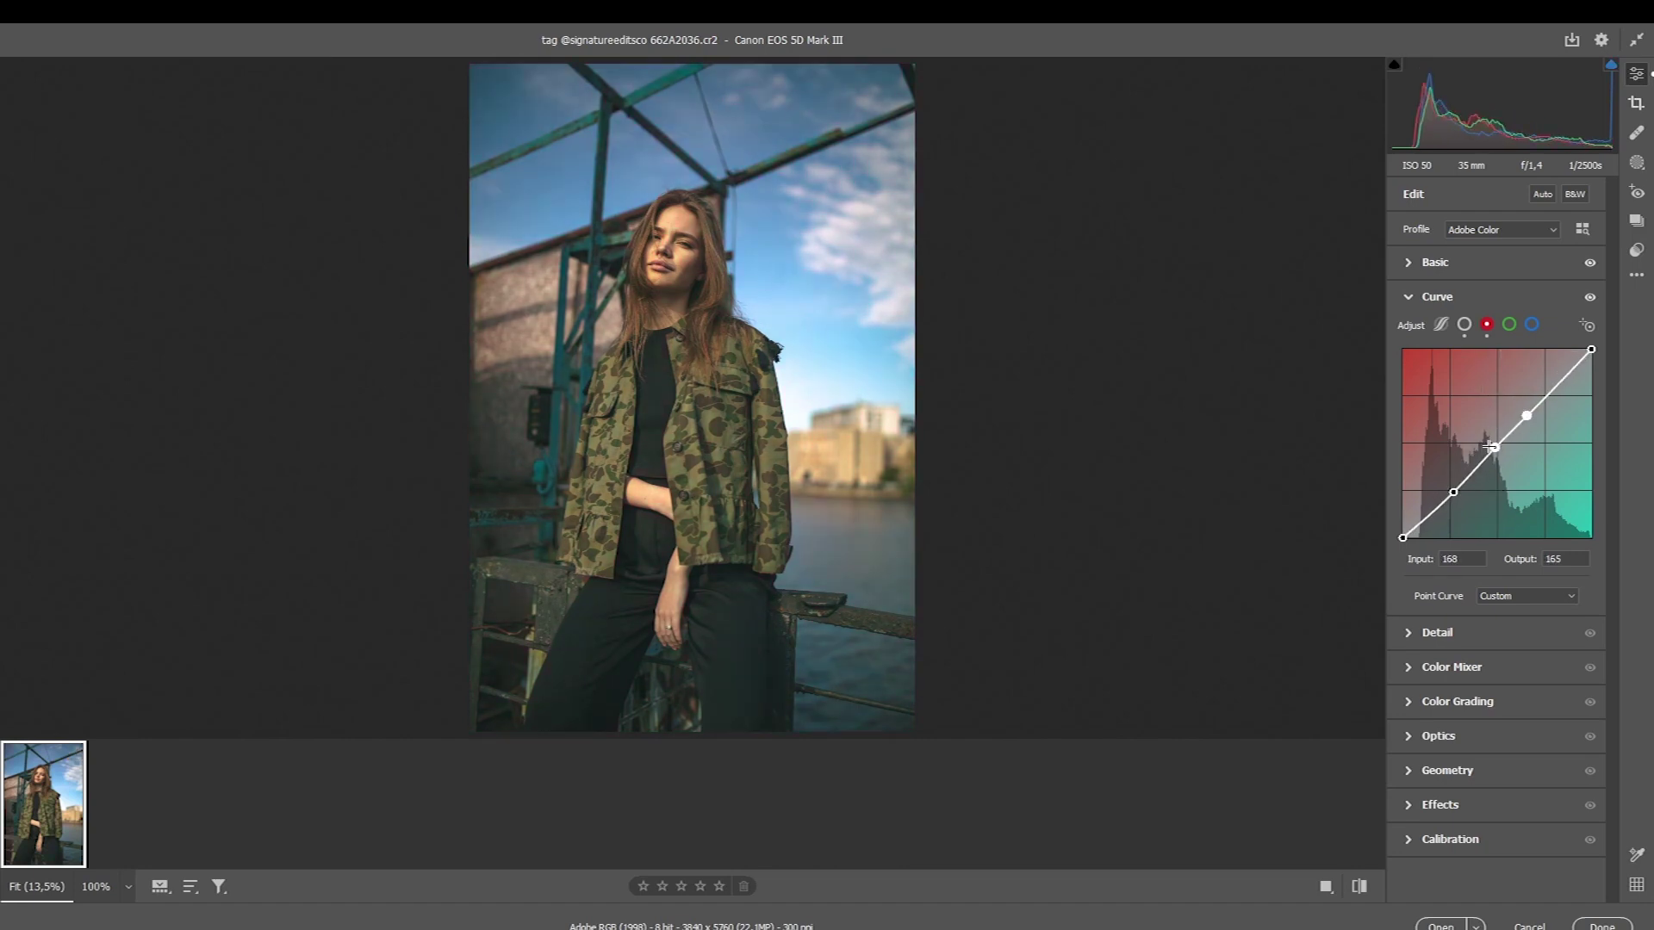
left_click_drag(1491, 447, 1532, 403)
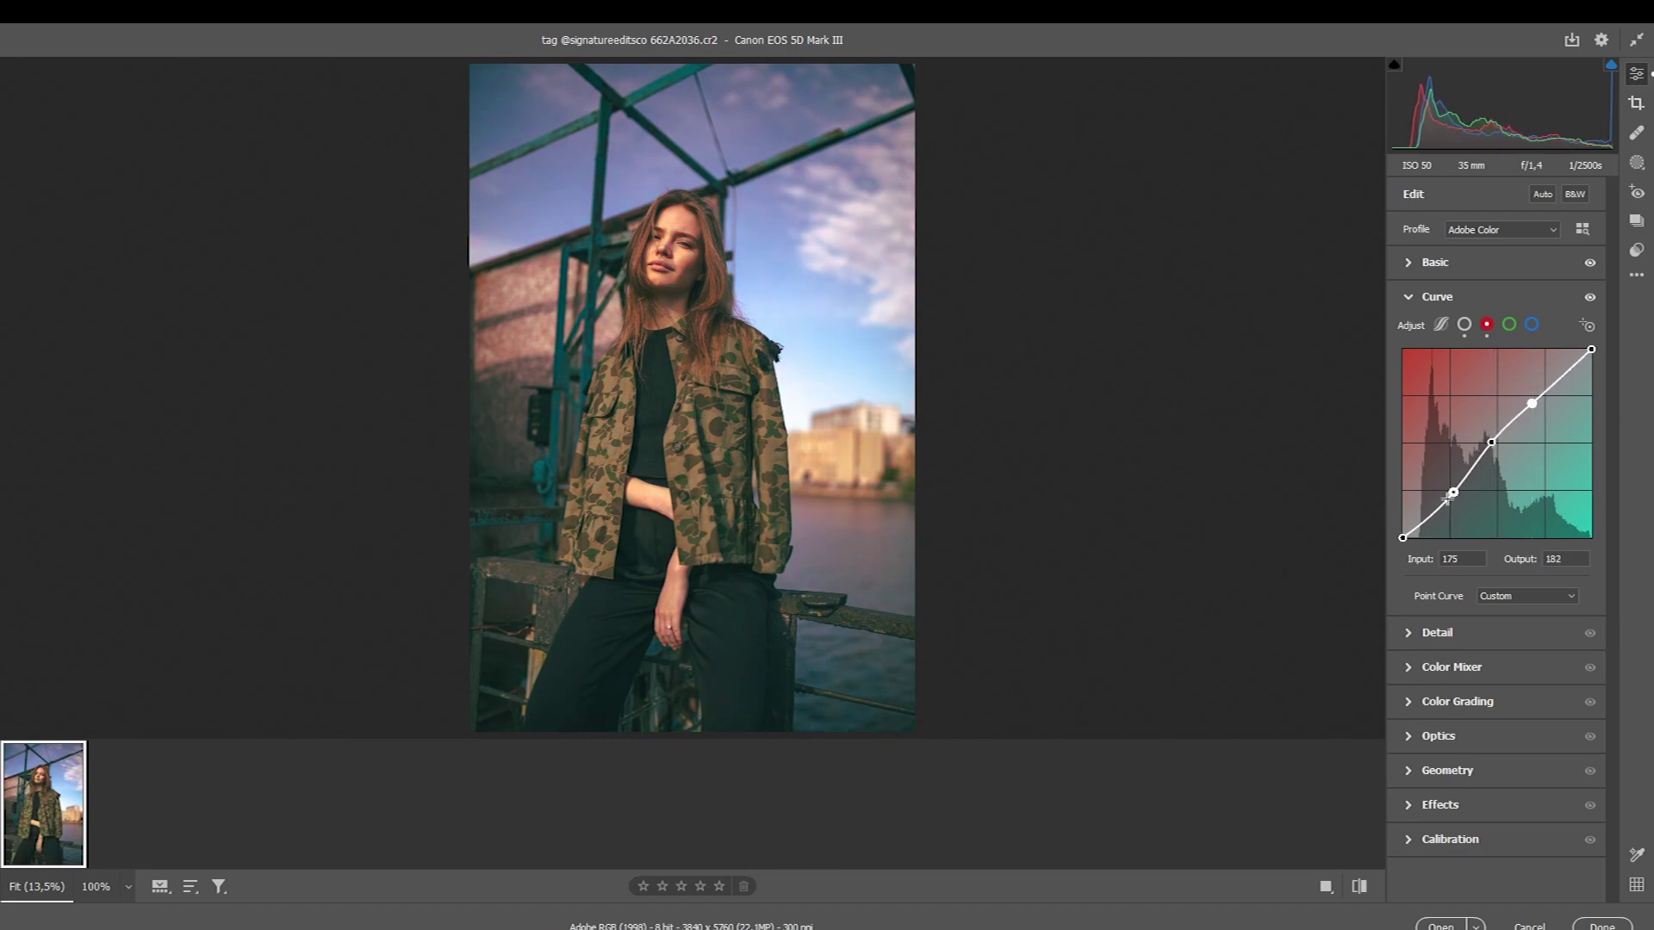
left_click_drag(1453, 493, 1453, 501)
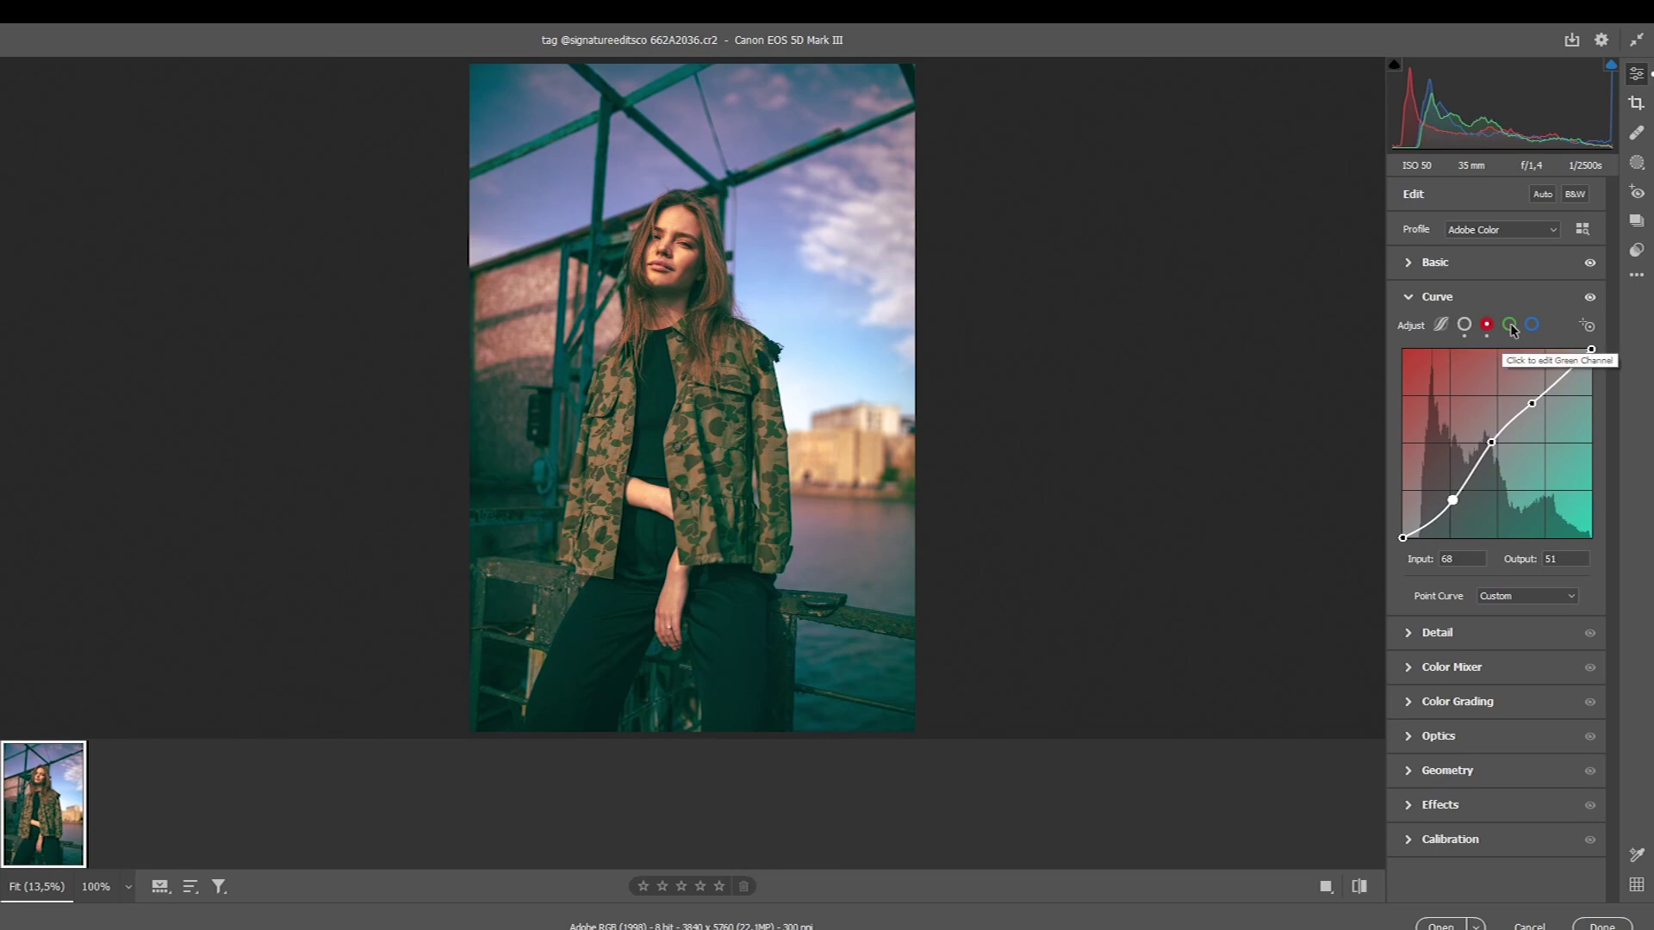
Step: Add upper, middle and shadow points to the green curve
left_click(1509, 325)
left_click(1547, 395)
left_click(1503, 444)
left_click(1455, 494)
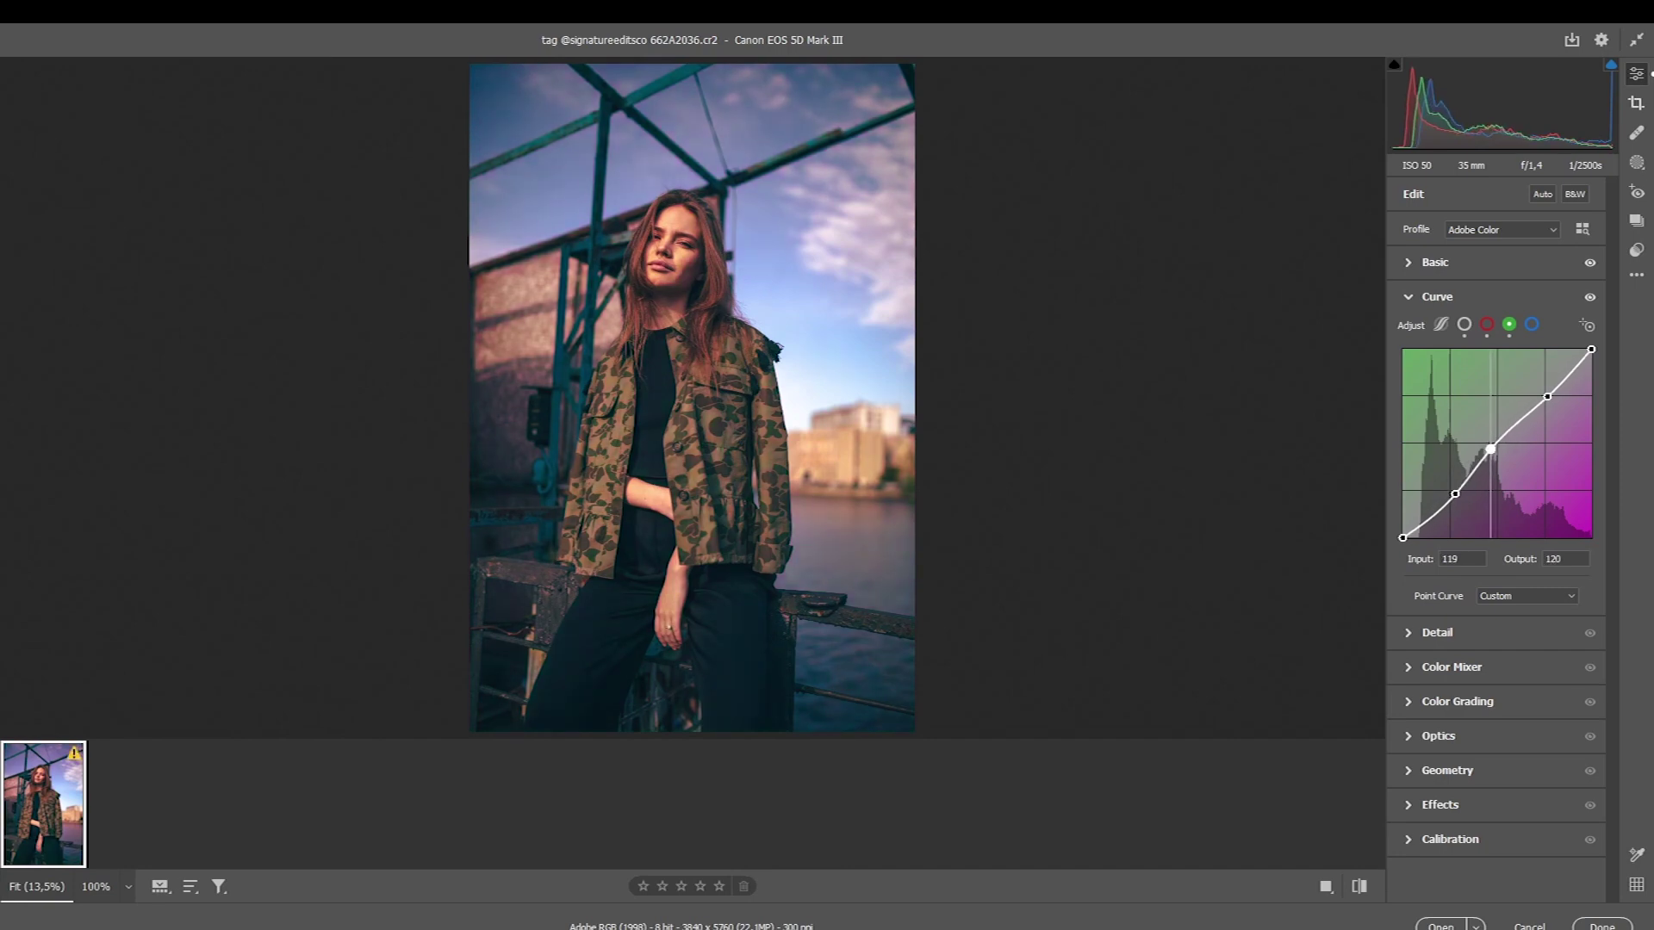
Step: Add three points to the blue curve, lowering its shadows and raising its midtones
left_click(1532, 325)
left_click(1547, 395)
left_click(1492, 433)
left_click(1453, 491)
left_click_drag(1492, 434, 1547, 401)
left_click_drag(1452, 492, 1443, 508)
mouse_move(1500, 435)
left_mouse_down()
mouse_move(1484, 439)
mouse_move(1591, 349)
left_mouse_up()
left_click(1486, 325)
Step: Refine the red curve's lower point and midpoint, and pull down its white endpoint
left_click(1442, 492)
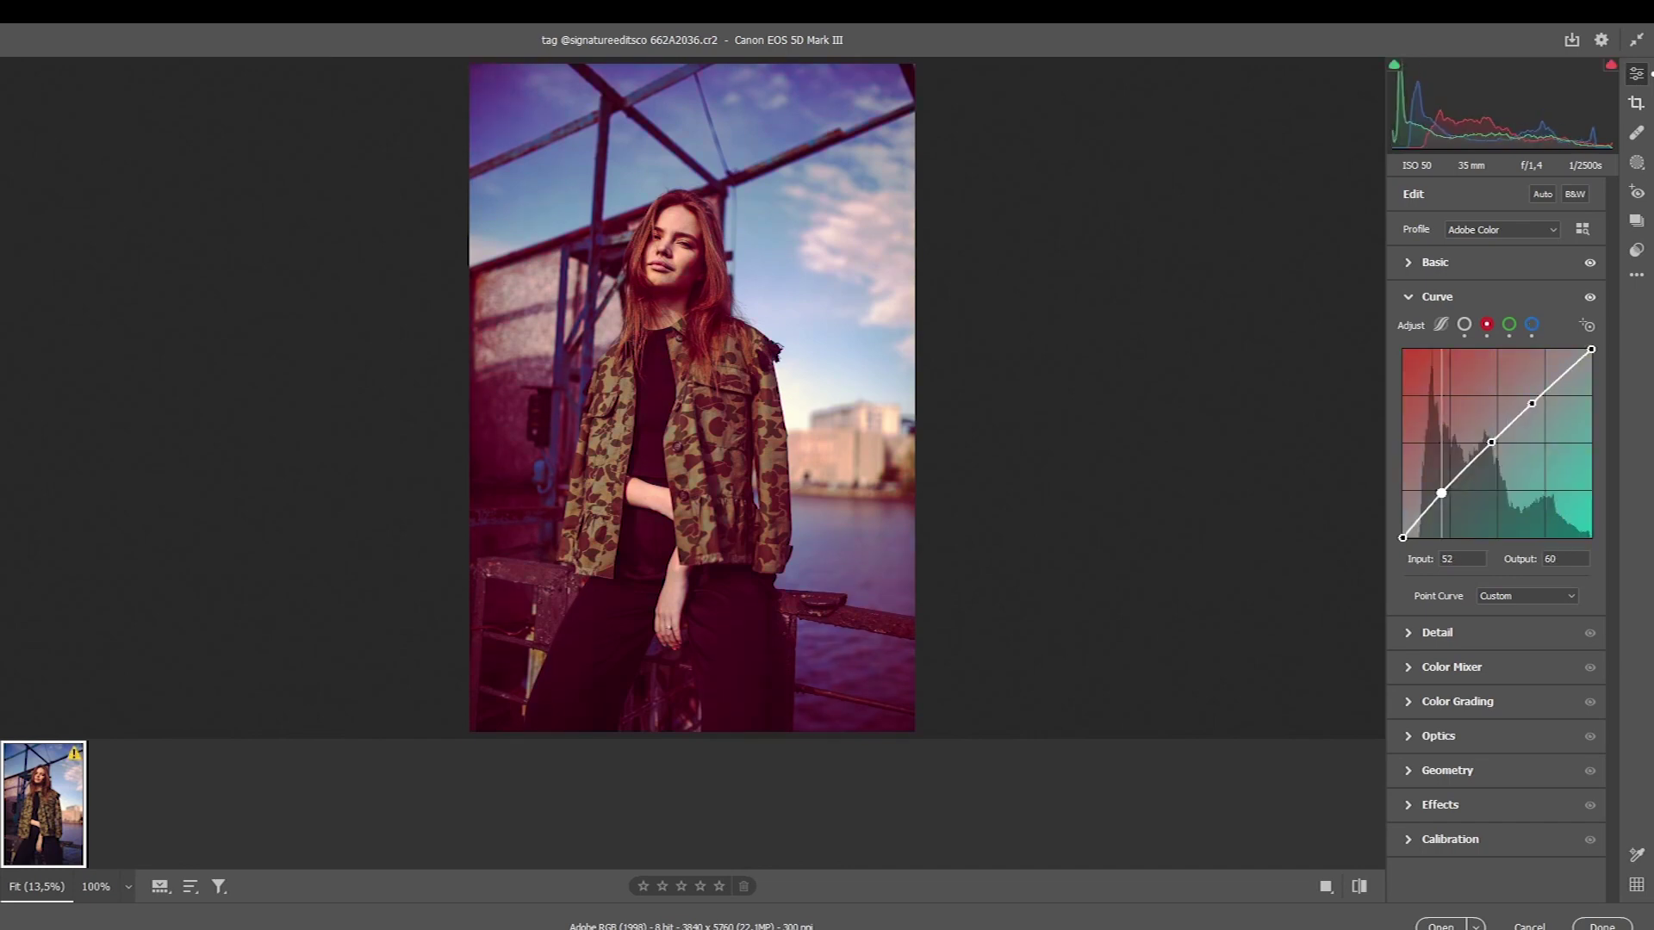
left_click_drag(1441, 493, 1452, 502)
mouse_move(1492, 442)
left_mouse_down()
mouse_move(1501, 451)
mouse_move(1531, 404)
left_mouse_up()
left_click_drag(1592, 349, 1592, 357)
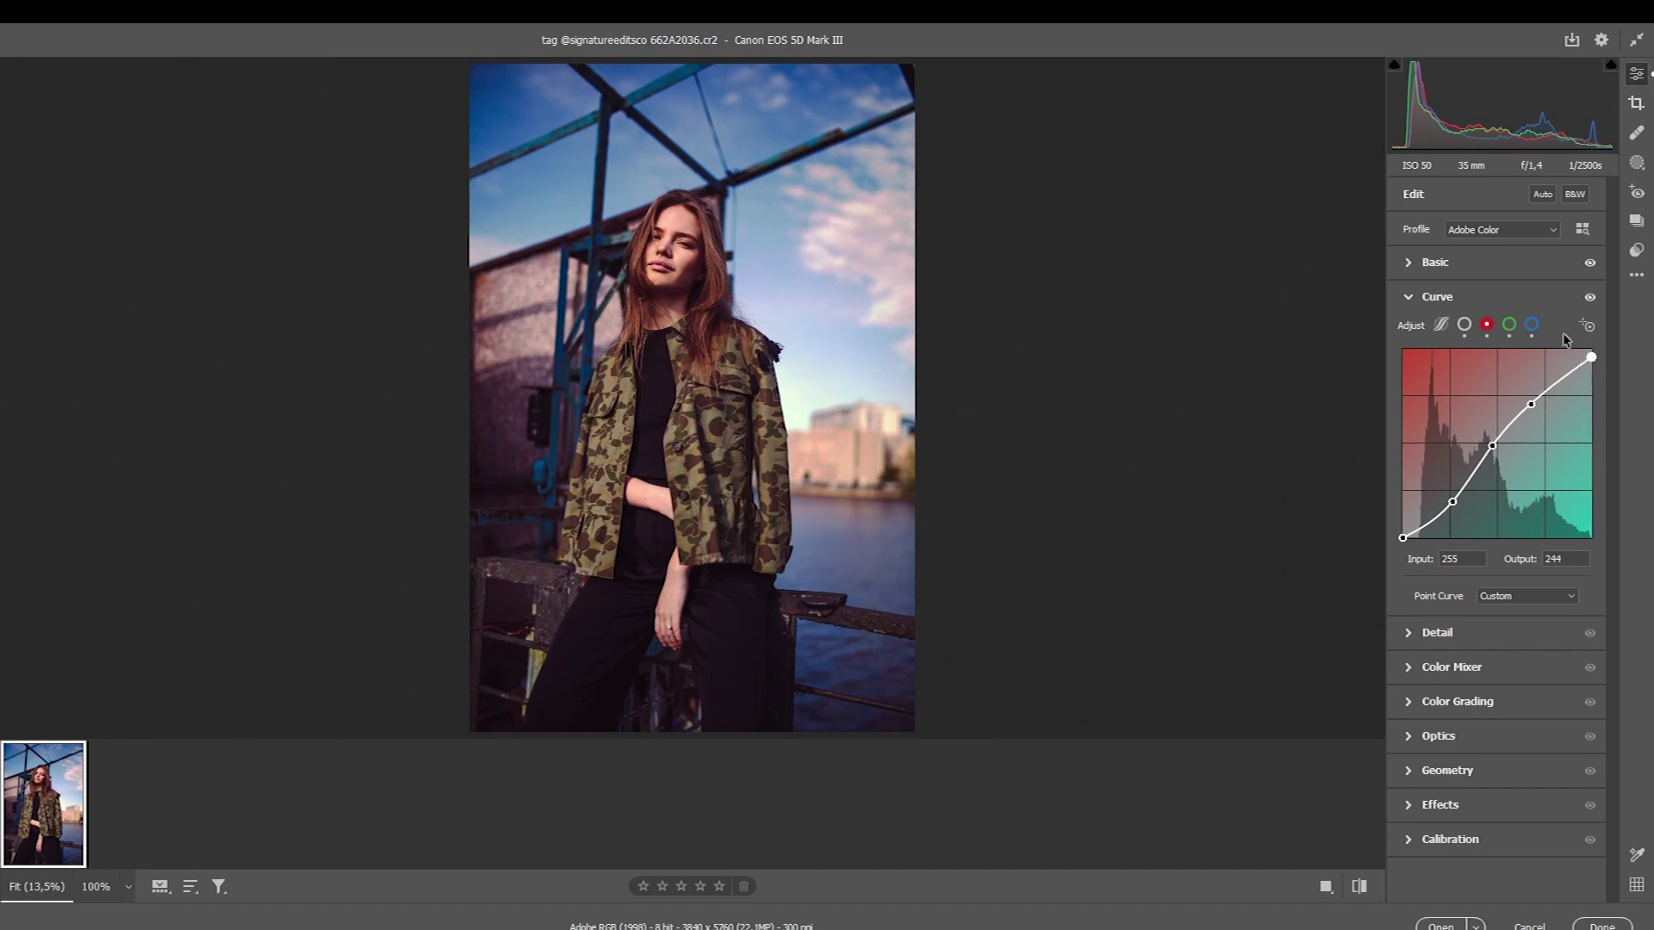
Step: Lift the RGB curve's shadow point to input 64, output 74 and collapse the Curve panel
left_click(1465, 325)
mouse_move(1402, 538)
left_mouse_down()
mouse_move(1402, 503)
mouse_move(1451, 488)
left_mouse_up()
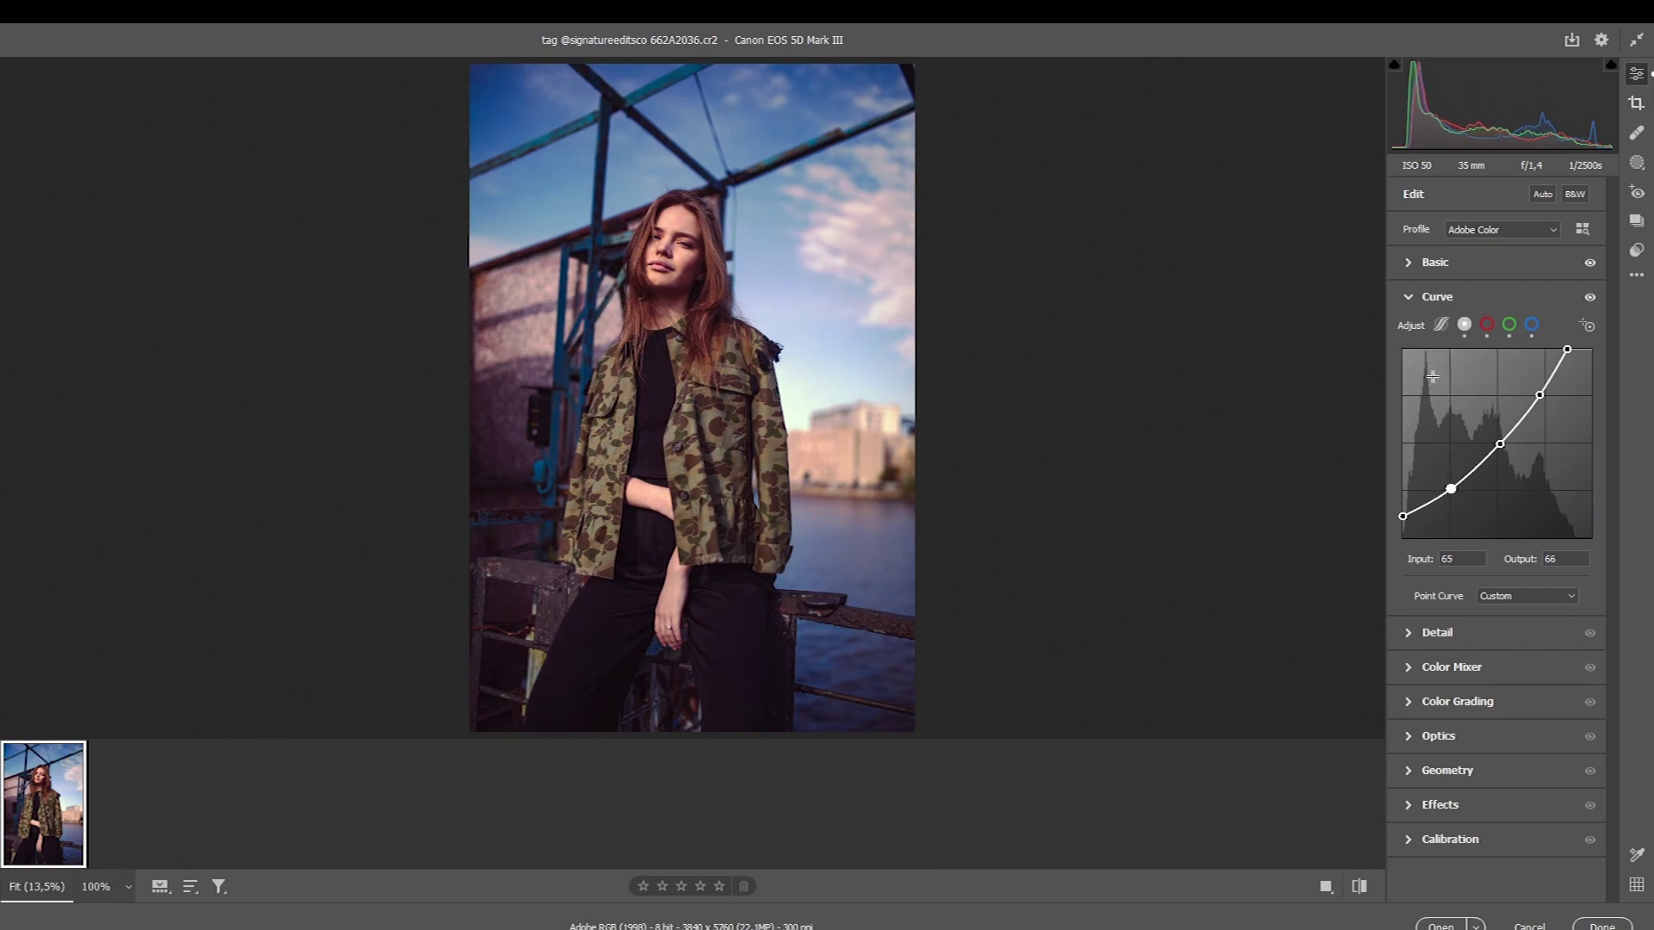
left_click_drag(1452, 488, 1450, 482)
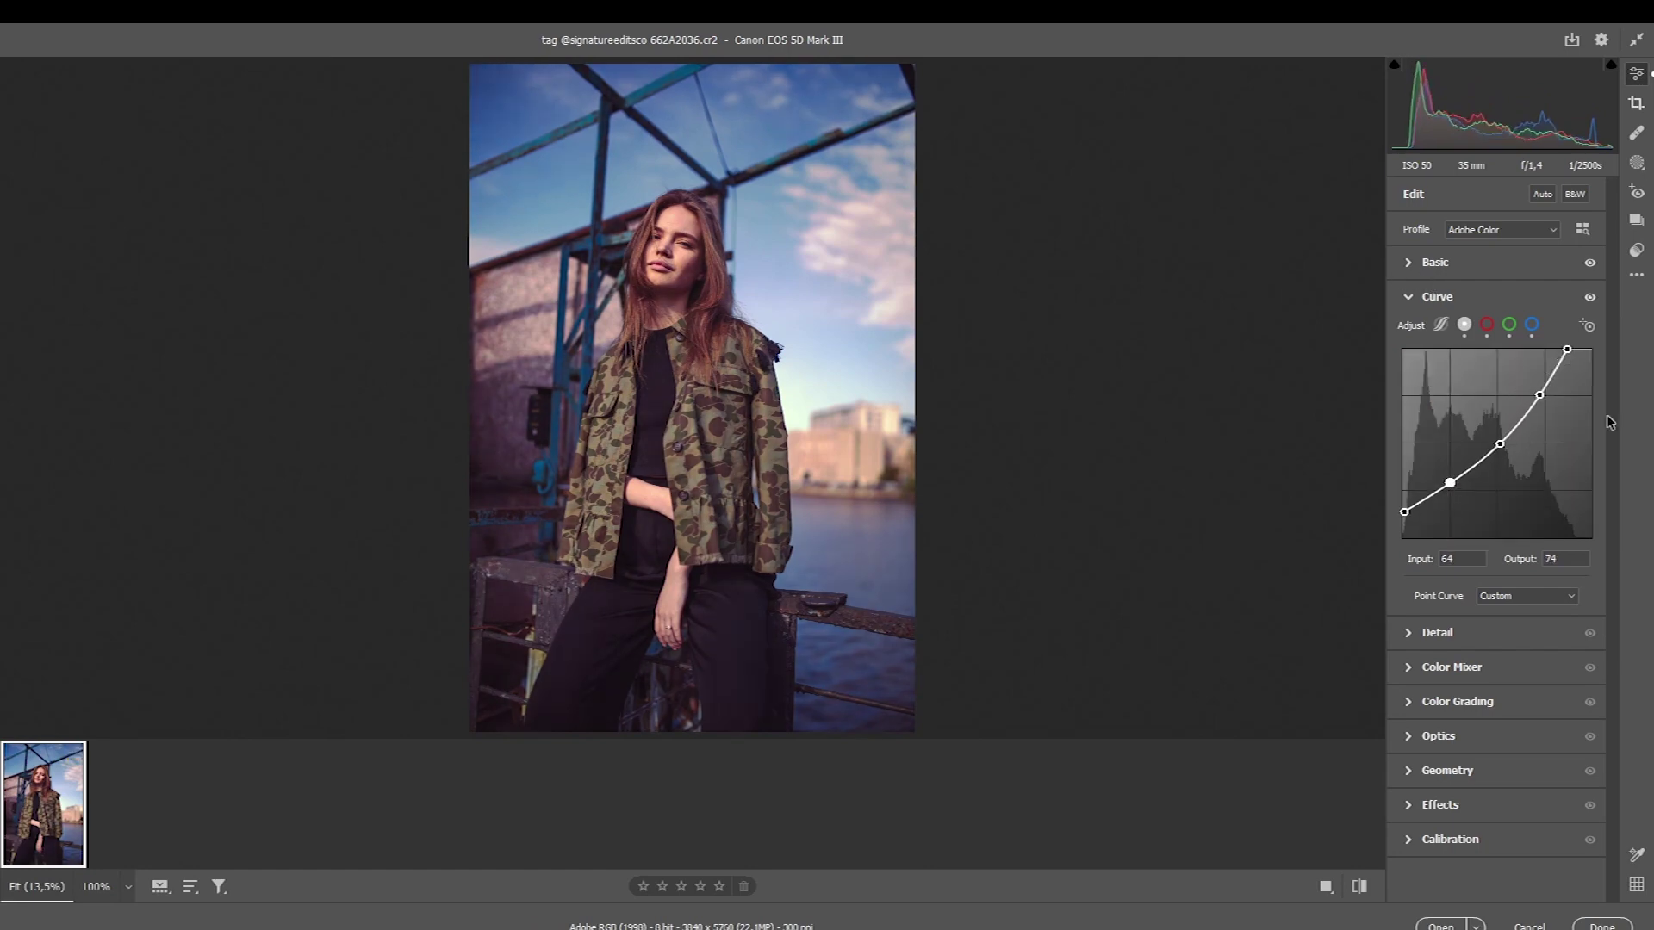
left_click(1413, 296)
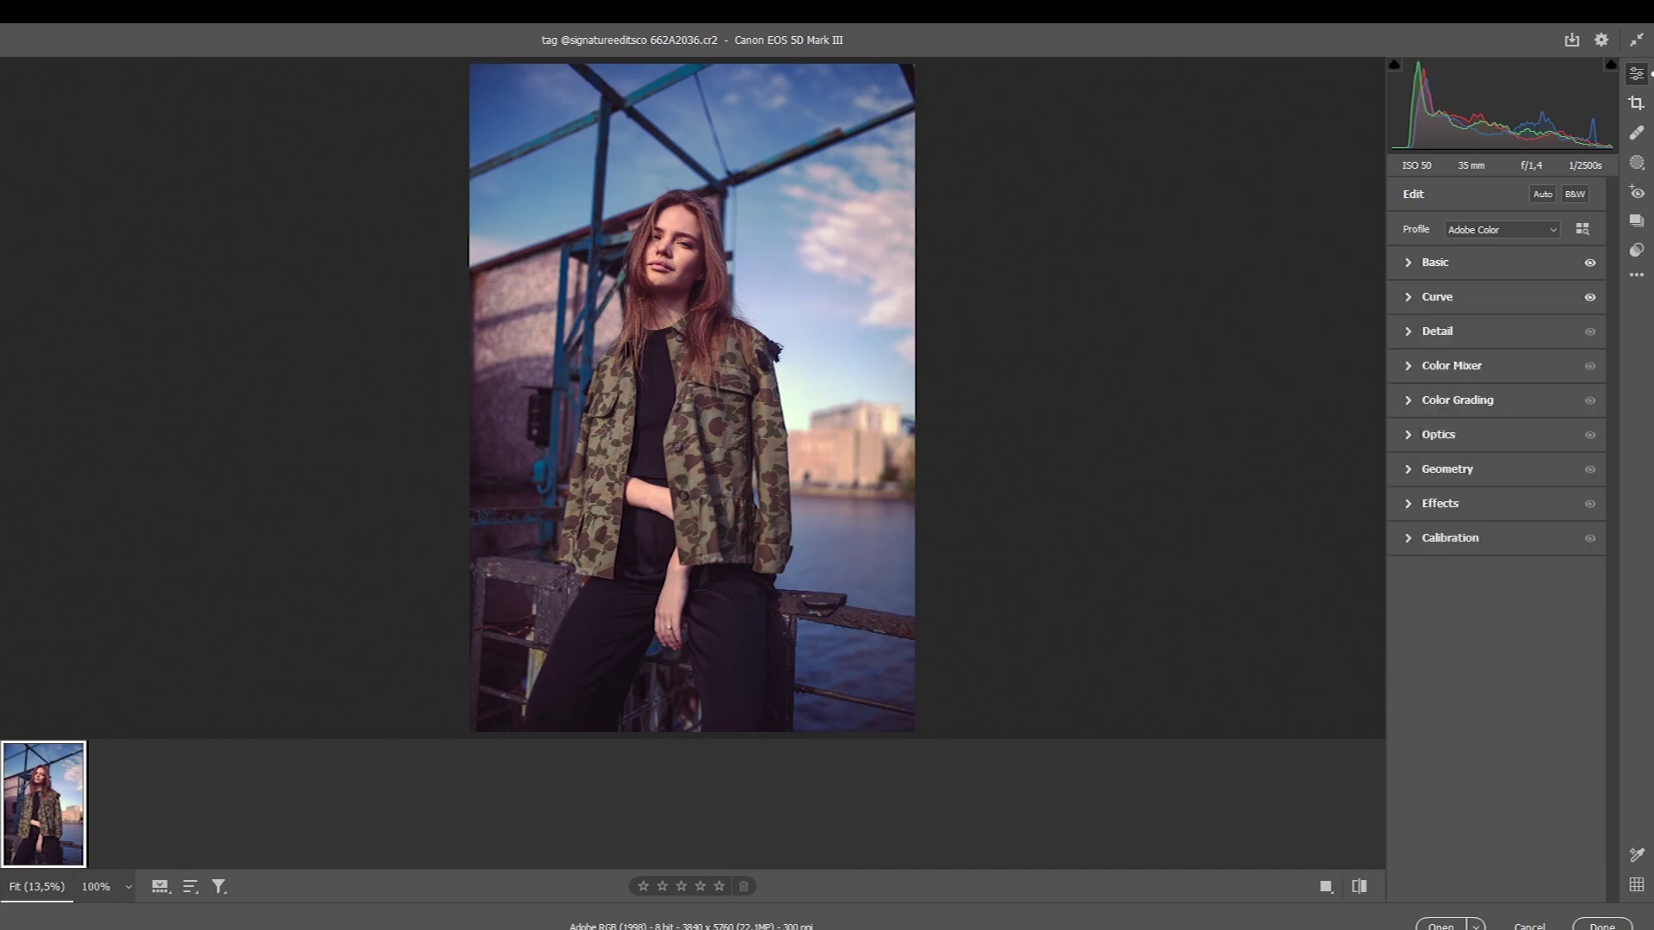
left_click(1414, 334)
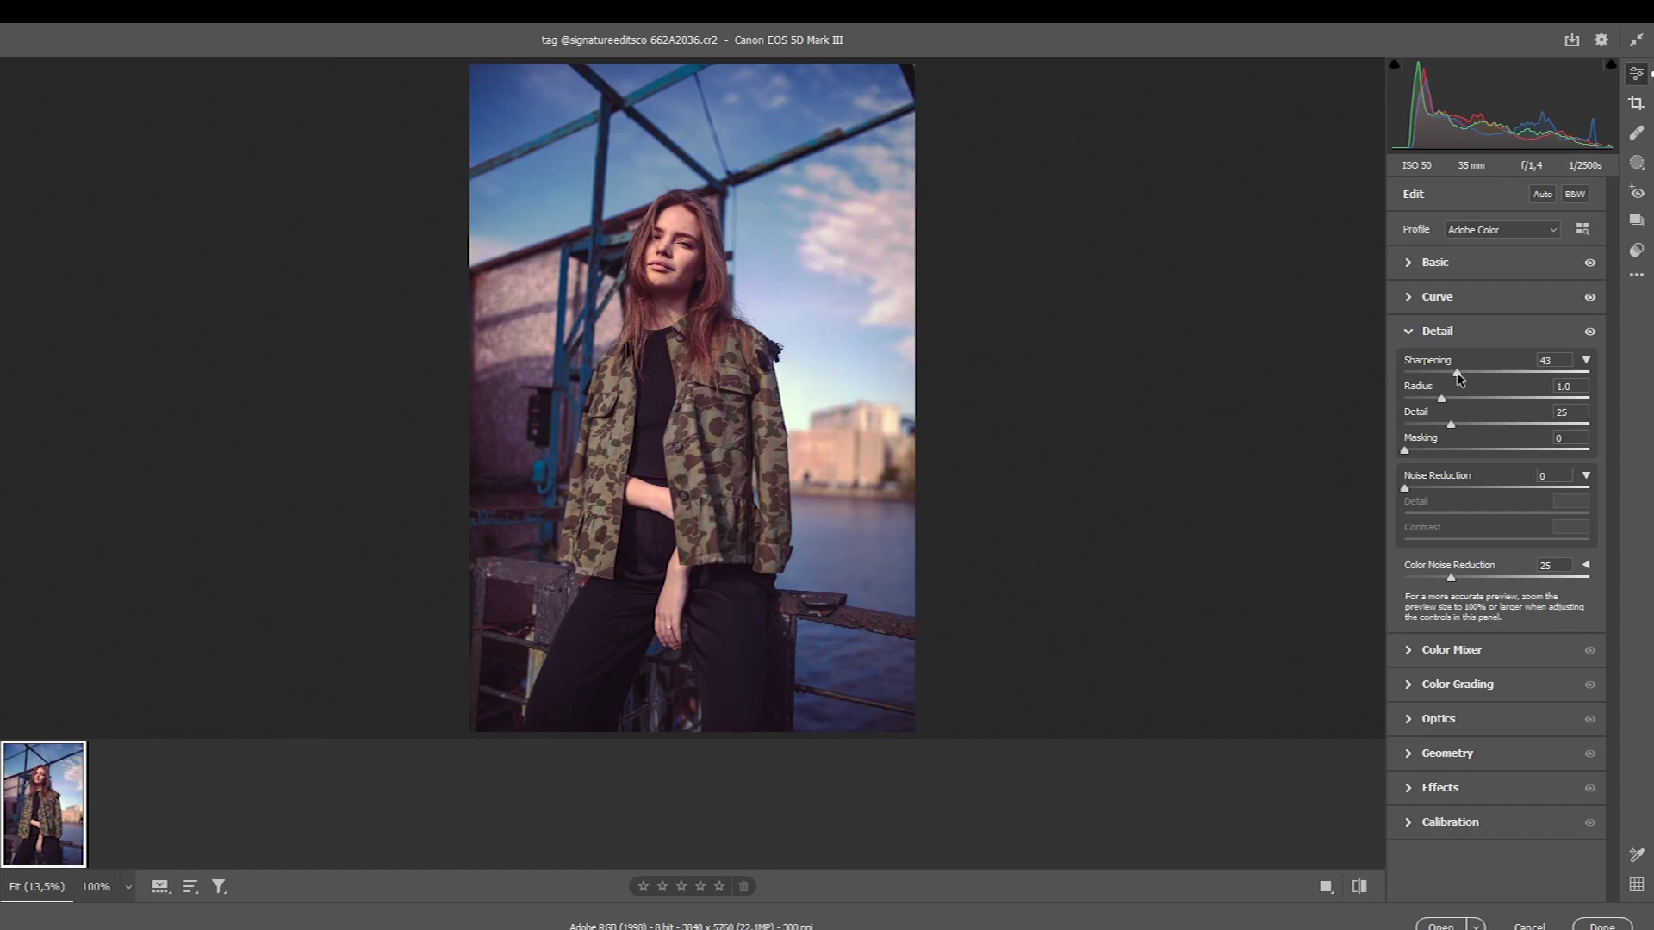
Step: In the HSL Color Mixer, shift the orange, yellow, purple and magenta hues
left_click(1408, 336)
left_click(1428, 365)
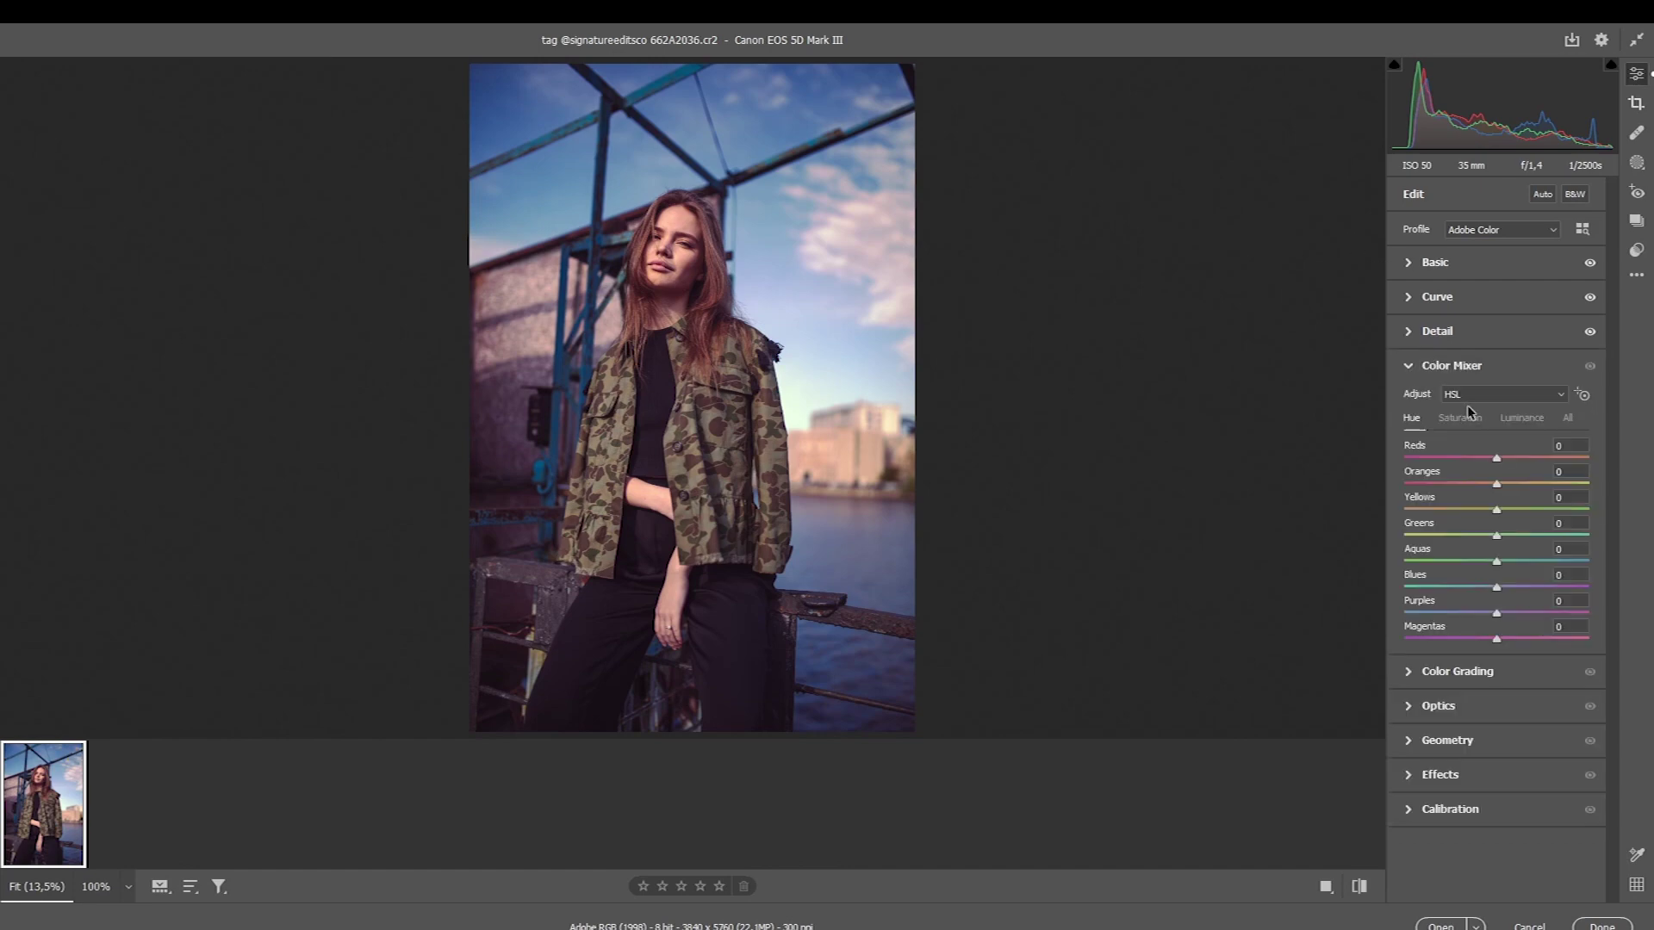
left_click(1456, 395)
left_click(1454, 417)
mouse_move(1497, 486)
left_mouse_down()
mouse_move(1450, 509)
mouse_move(1505, 535)
left_mouse_up()
left_click_drag(1523, 560, 1522, 560)
mouse_move(1497, 638)
left_mouse_down()
mouse_move(1549, 638)
mouse_move(1519, 612)
left_mouse_up()
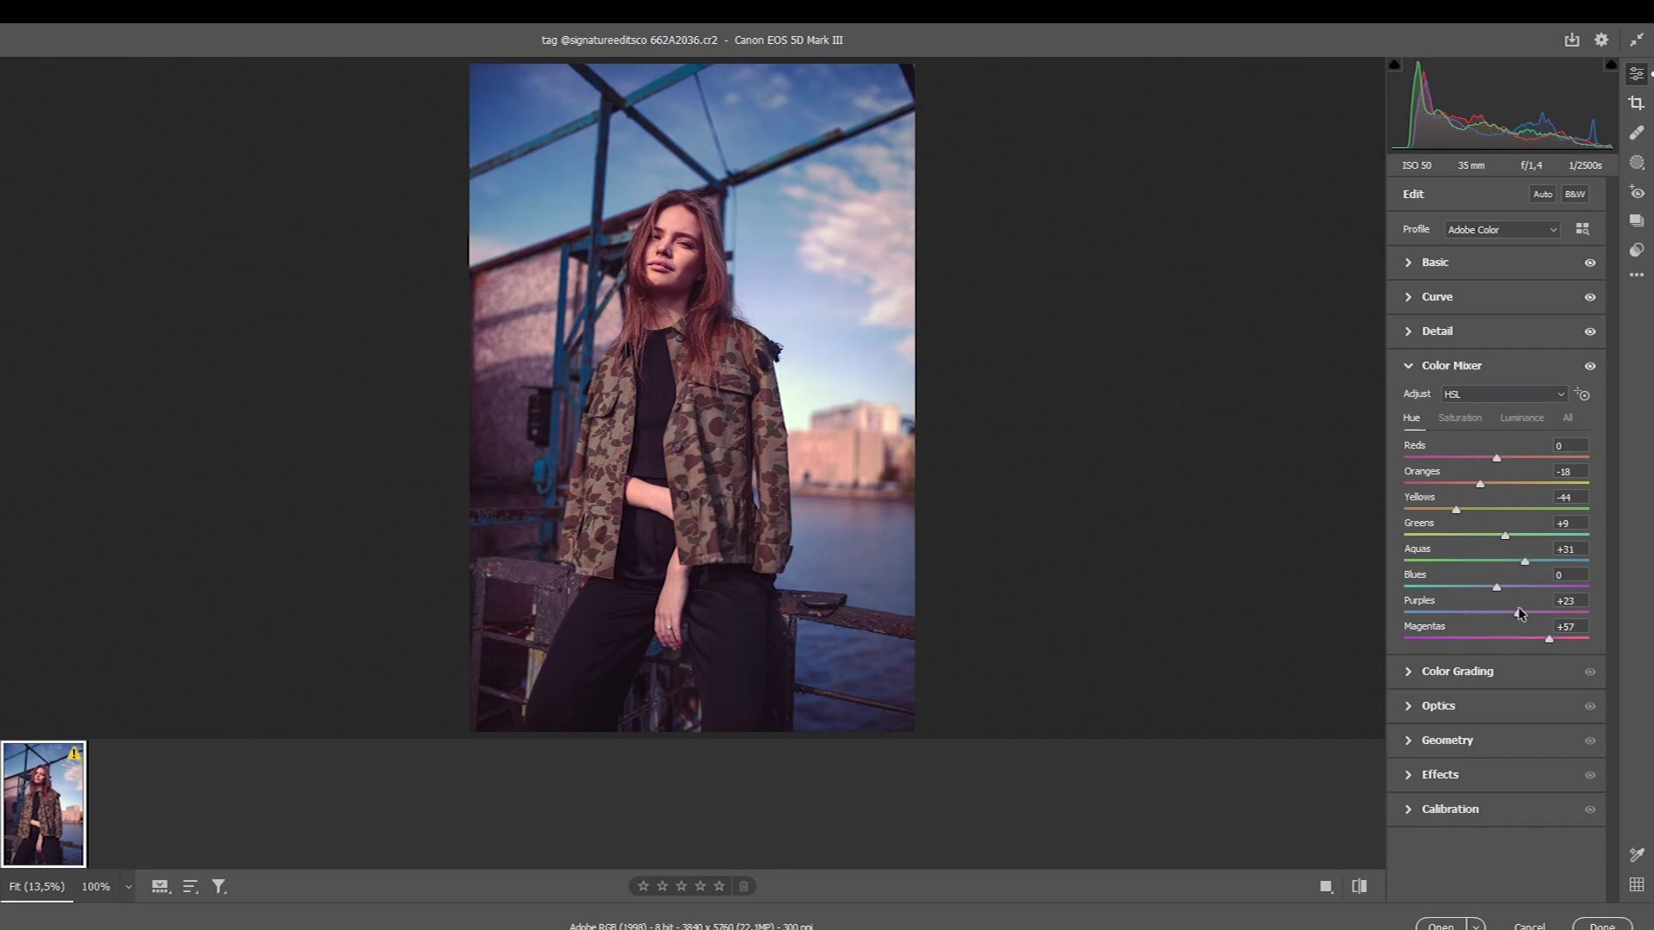
Step: Set saturation Reds -43, Oranges +17, Yellows -38, Greens -60, Aquas -42, Purples -36, Magentas -53
left_click(1460, 418)
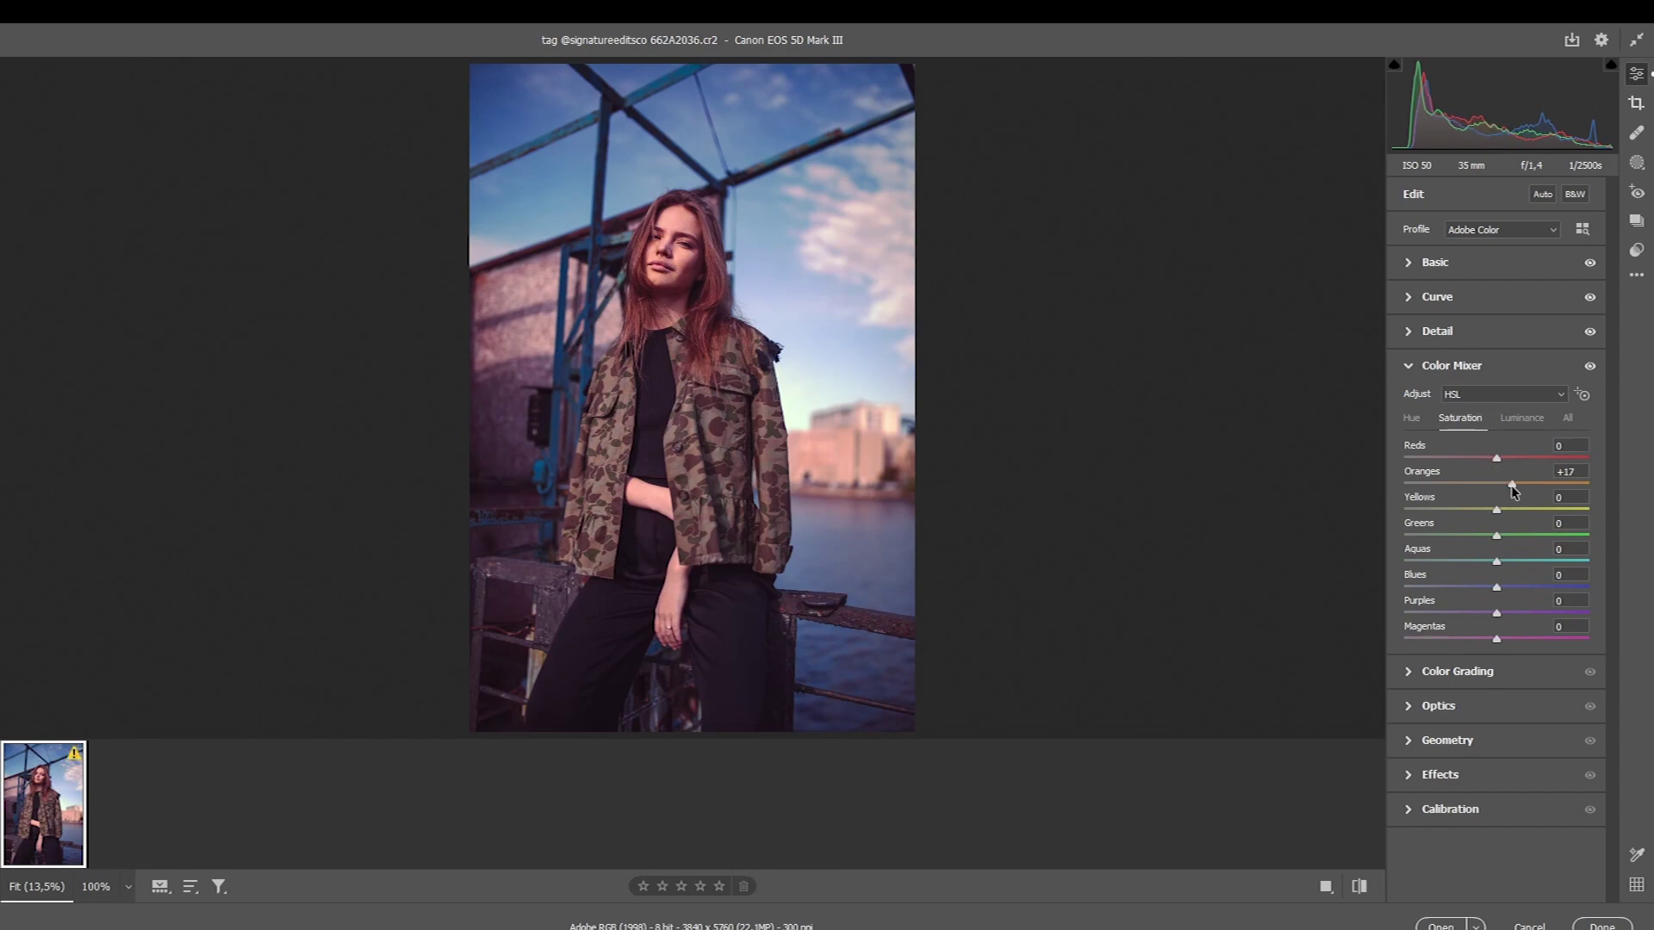
left_click_drag(1496, 460, 1457, 457)
left_click_drag(1496, 509, 1519, 508)
mouse_move(1514, 507)
left_mouse_down()
mouse_move(1551, 507)
mouse_move(1461, 496)
left_mouse_up()
mouse_move(1496, 535)
left_mouse_down()
mouse_move(1443, 536)
mouse_move(1458, 561)
left_mouse_up()
mouse_move(1497, 638)
left_mouse_down()
mouse_move(1447, 639)
mouse_move(1509, 587)
left_mouse_up()
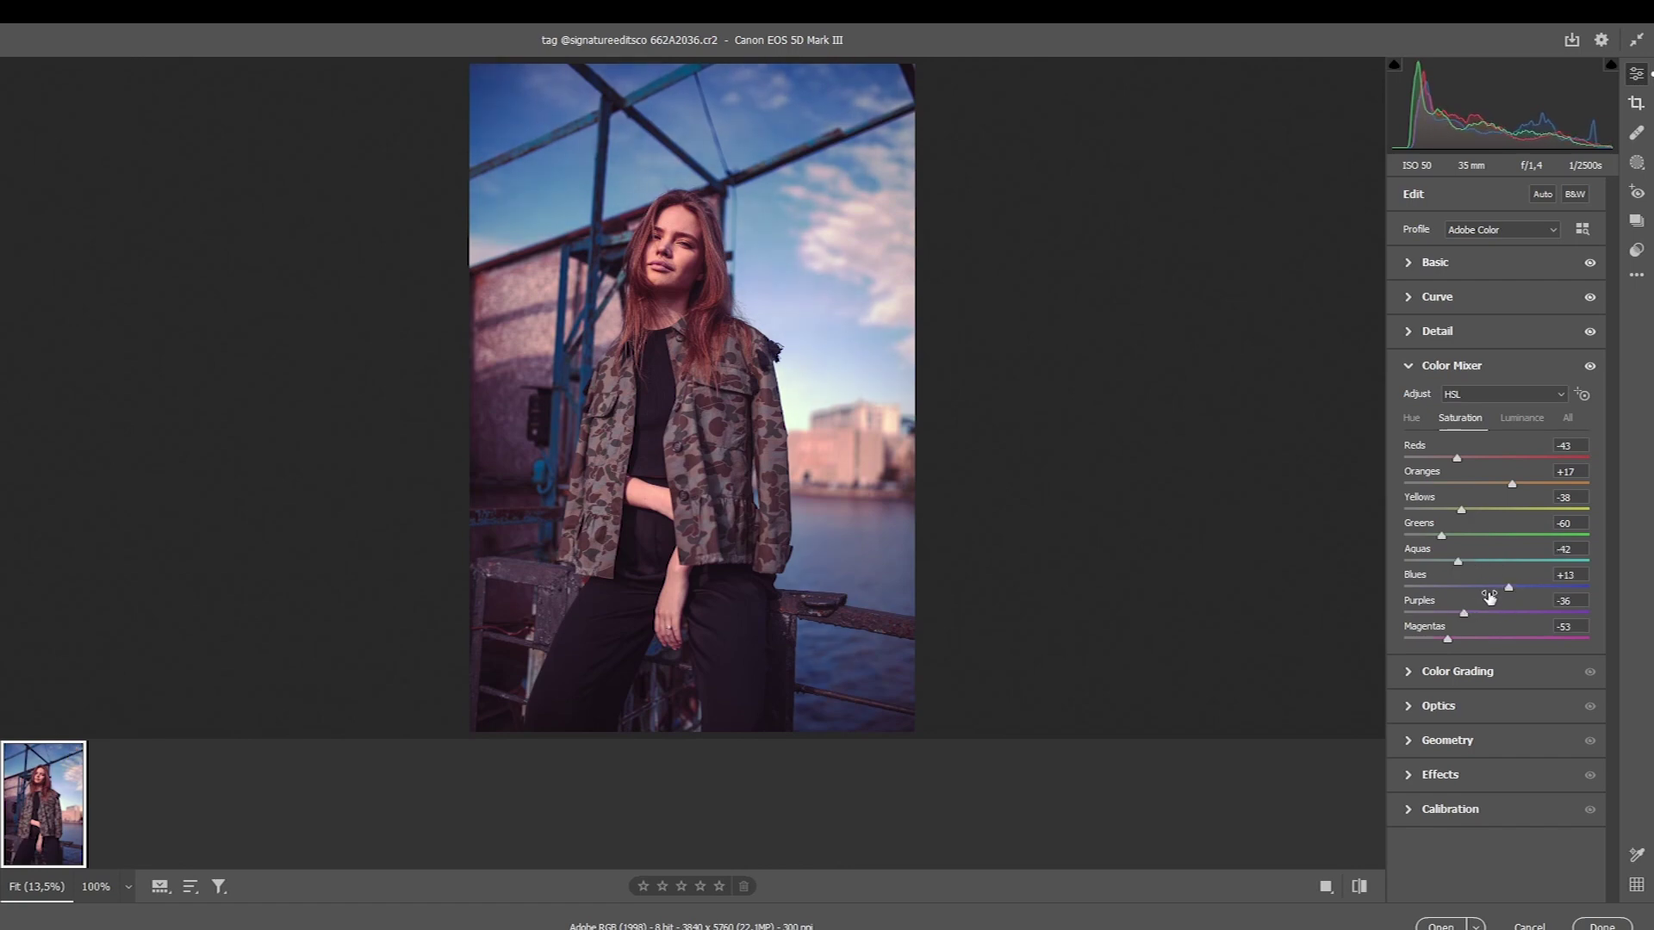
left_click(1521, 419)
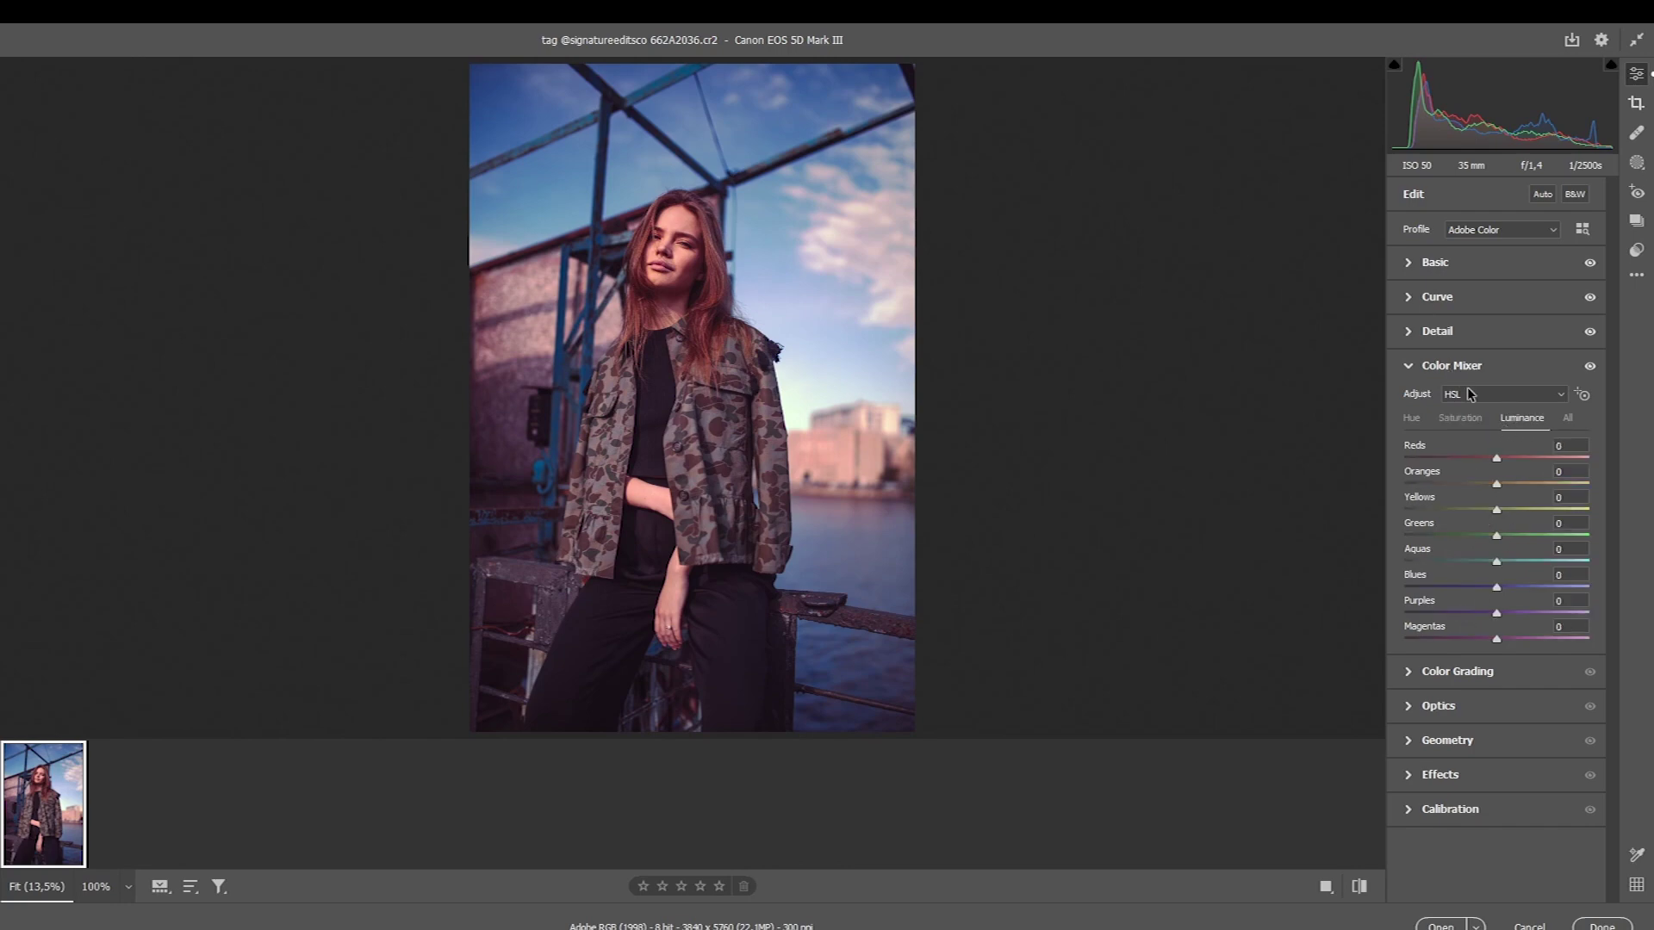
Step: Set luminance Oranges -11 and Aquas +37, then start tinting midtones in Color Grading
mouse_move(1494, 484)
left_mouse_down()
mouse_move(1433, 492)
mouse_move(1522, 484)
mouse_move(1484, 493)
left_mouse_up()
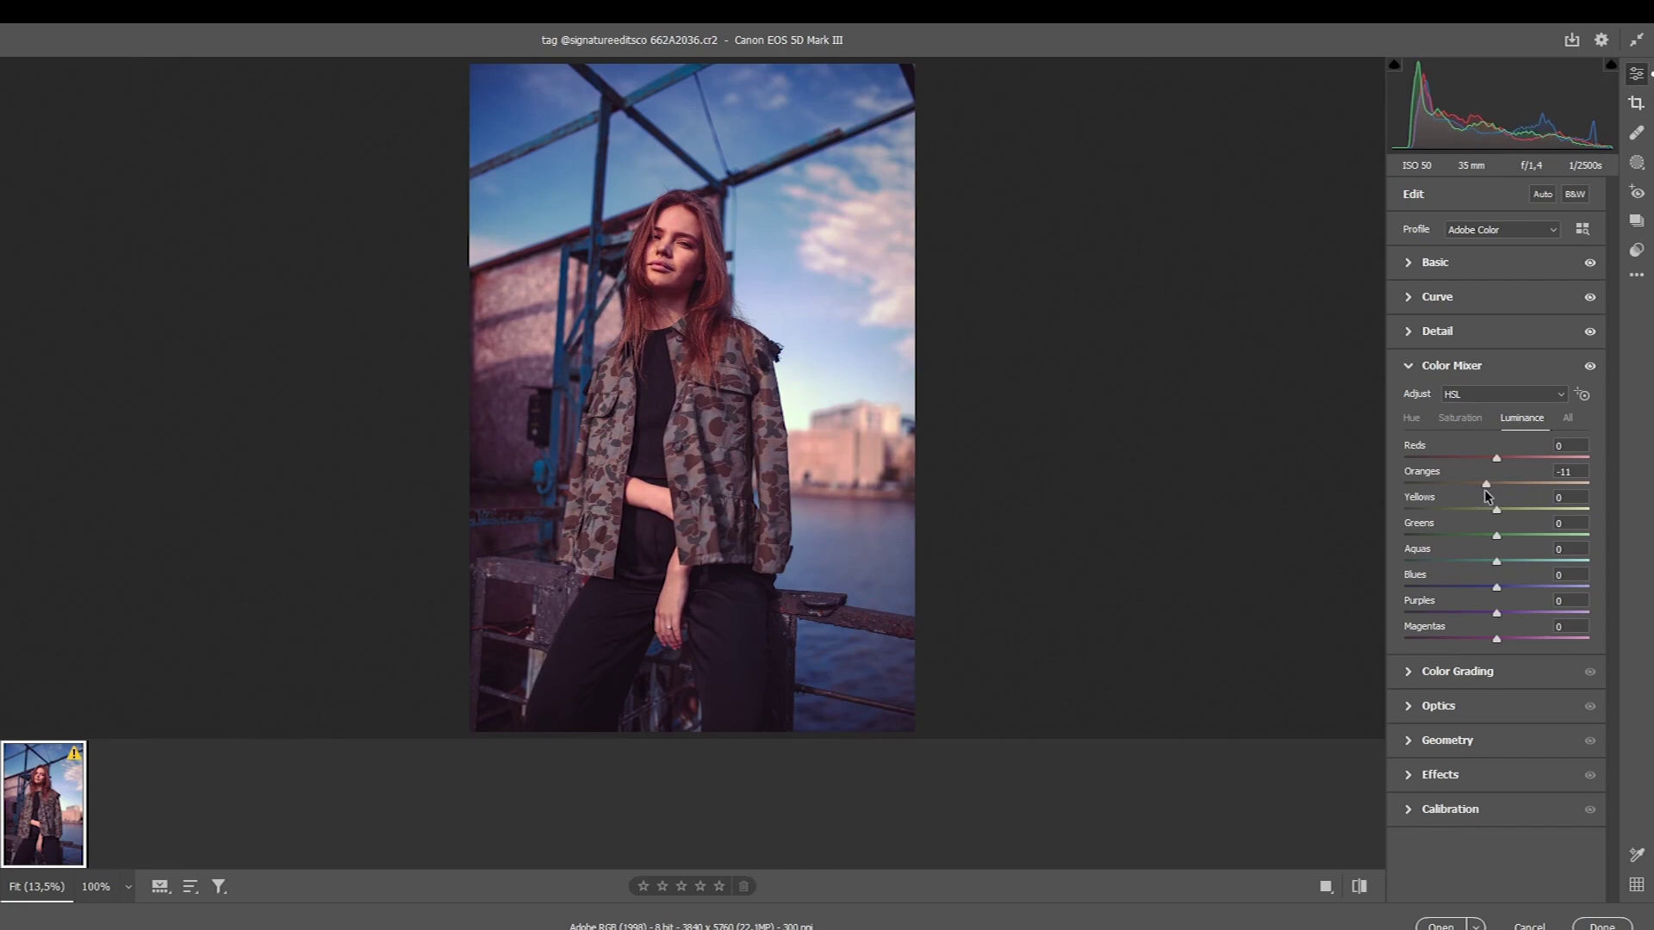
mouse_move(1496, 561)
left_mouse_down()
mouse_move(1551, 579)
mouse_move(1459, 579)
mouse_move(1501, 581)
mouse_move(1450, 612)
left_mouse_up()
left_click_drag(1505, 493, 1498, 522)
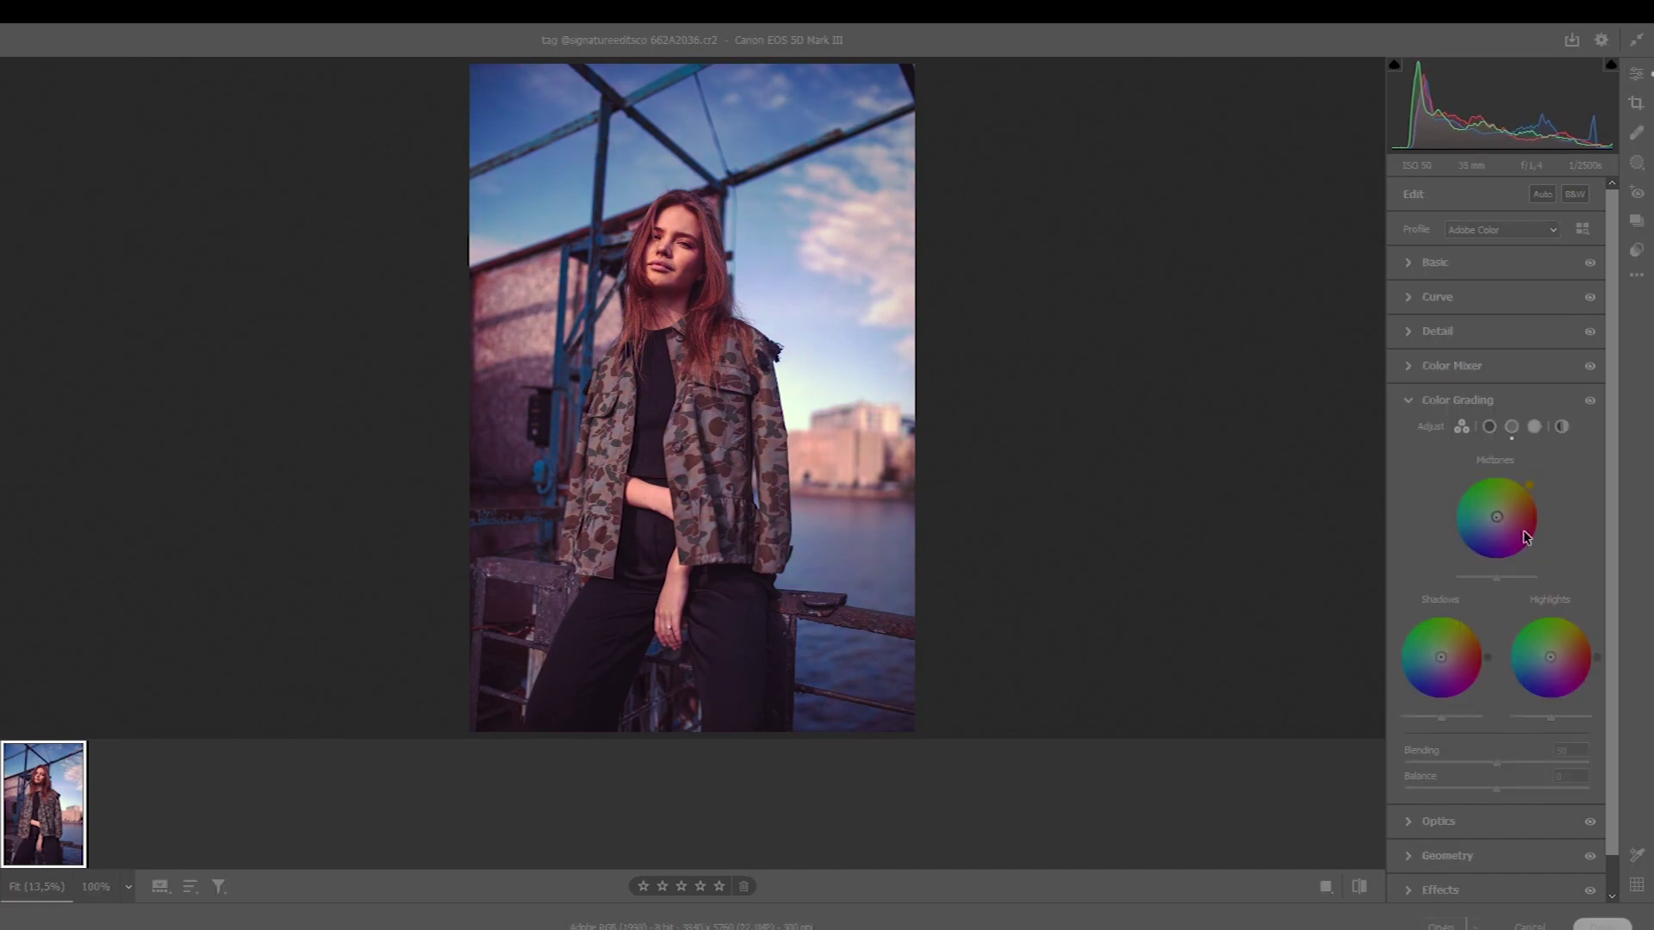
Step: Grade shadows blue-purple (H243 S47), midtones H63 S25 and highlights yellow (H70 S33)
left_click_drag(1440, 657, 1439, 653)
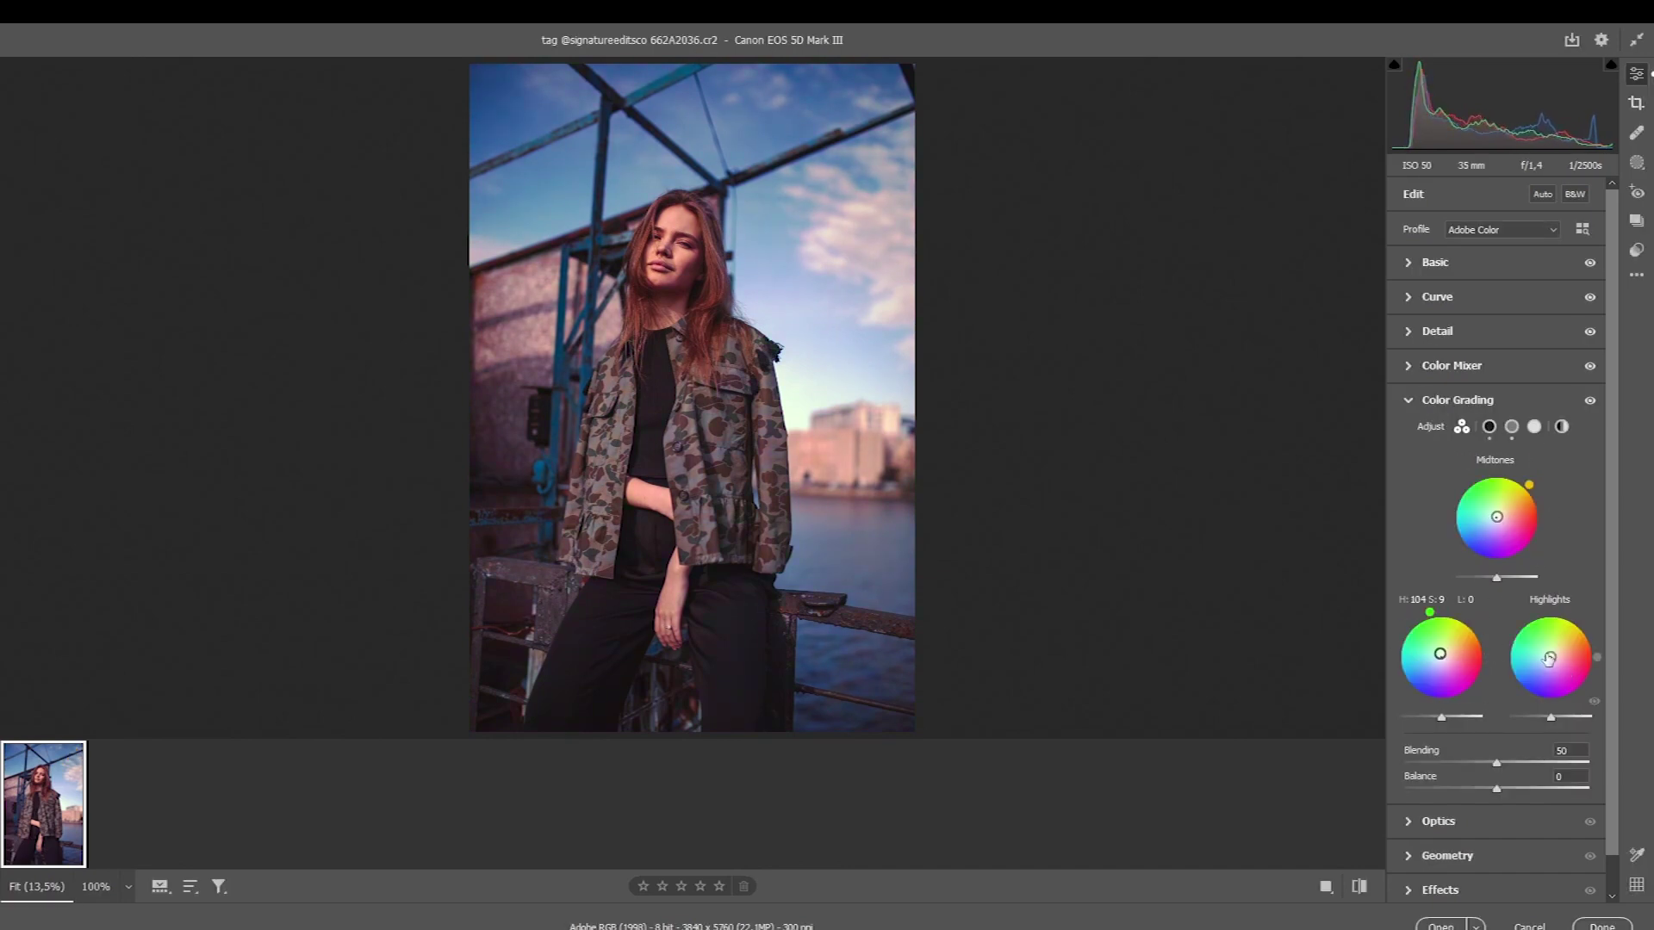
double_click(1496, 517)
left_click_drag(1497, 517, 1500, 509)
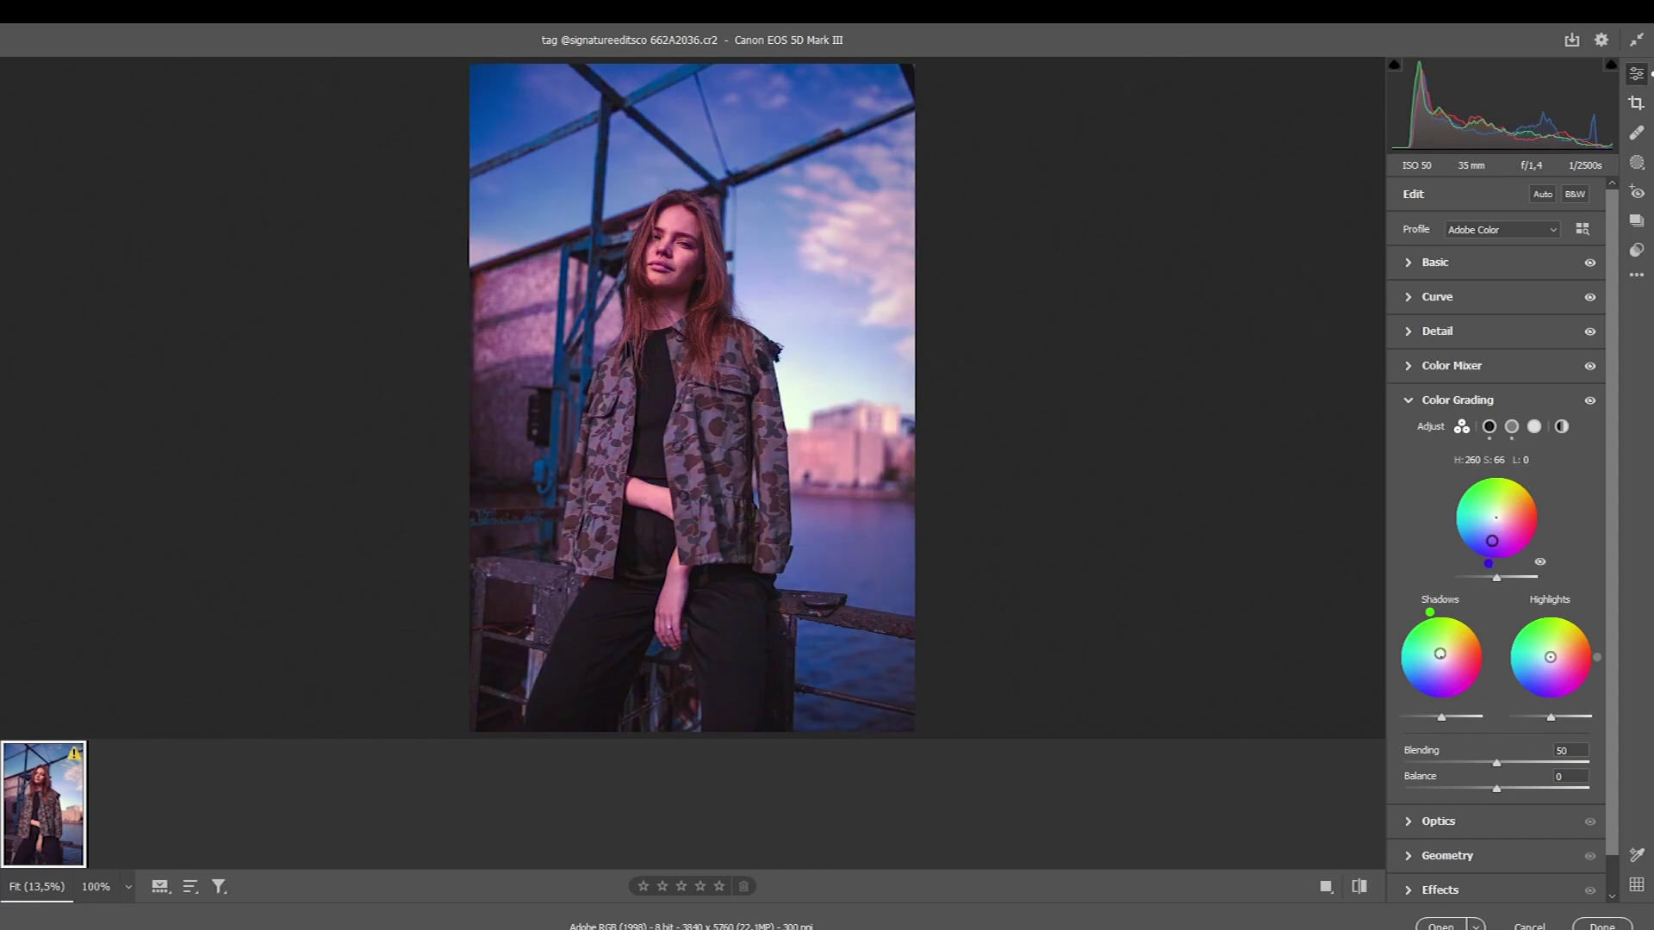
left_click_drag(1440, 657, 1433, 673)
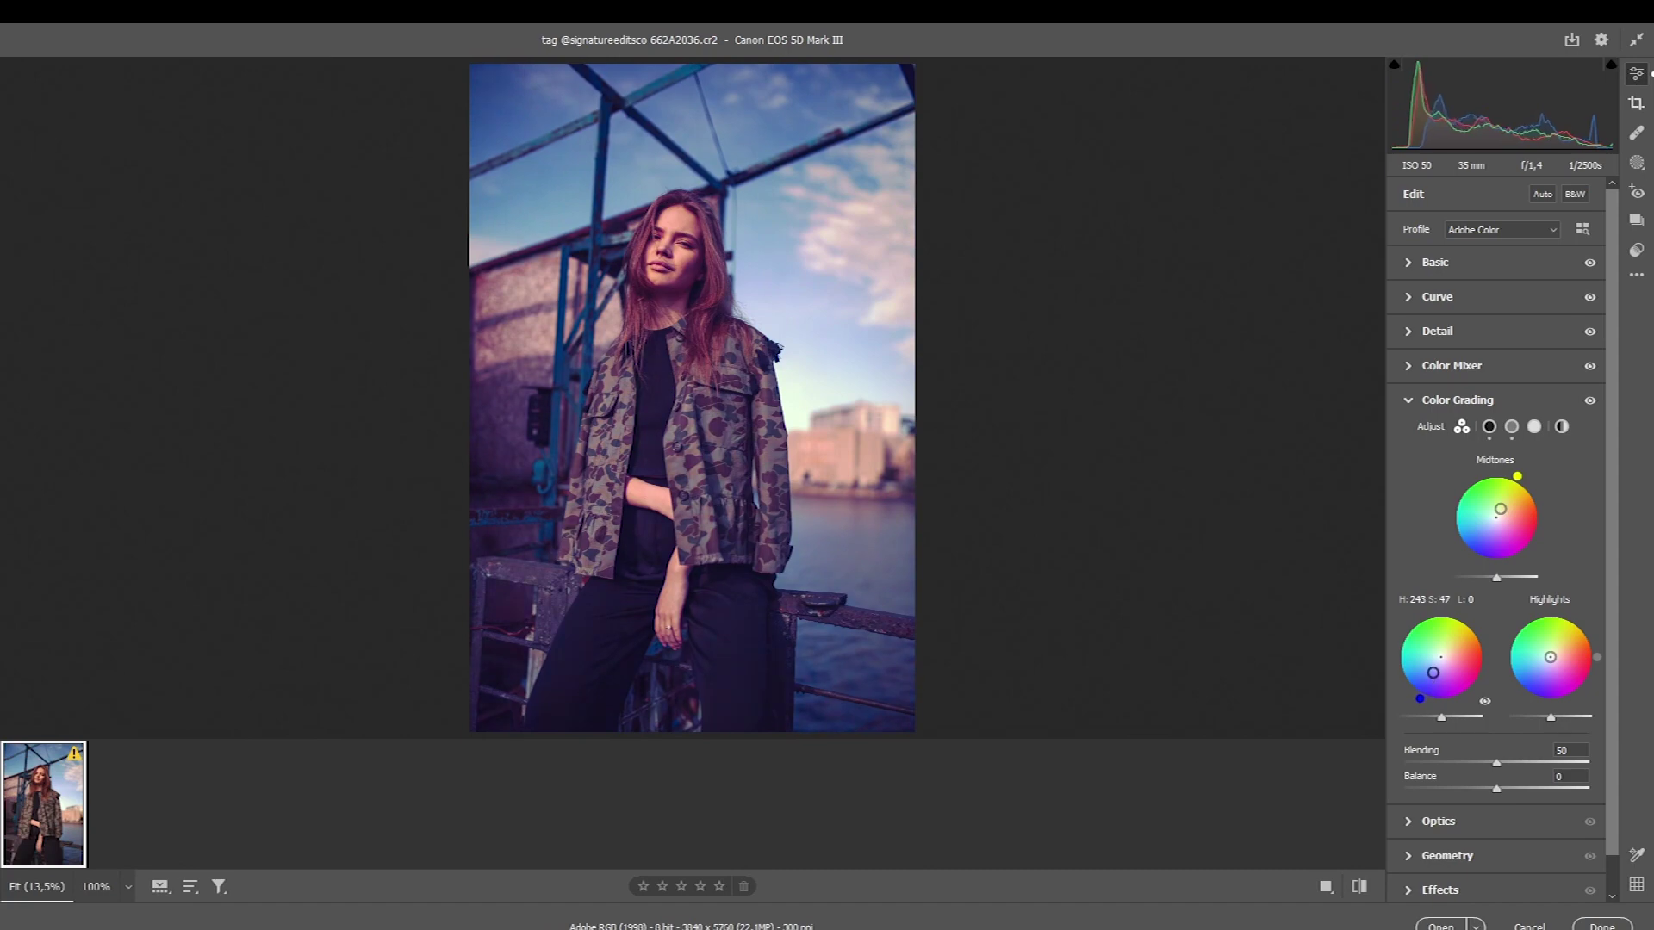
left_click_drag(1553, 659, 1555, 645)
left_click_drag(1550, 717, 1578, 717)
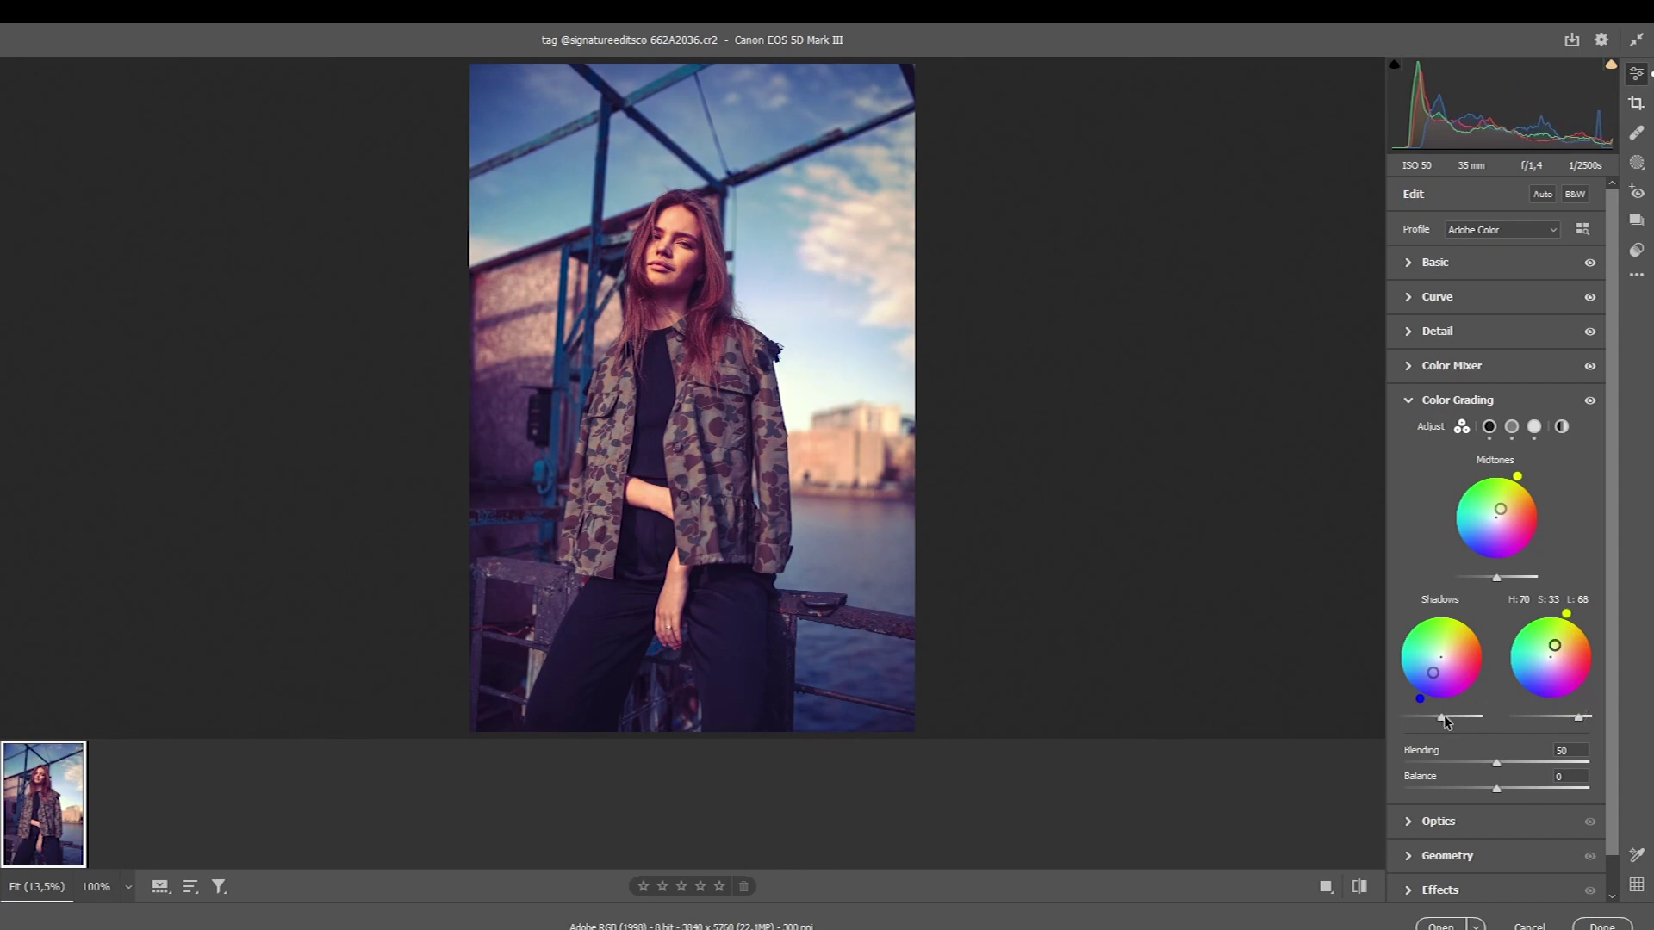
left_click_drag(1446, 722, 1454, 726)
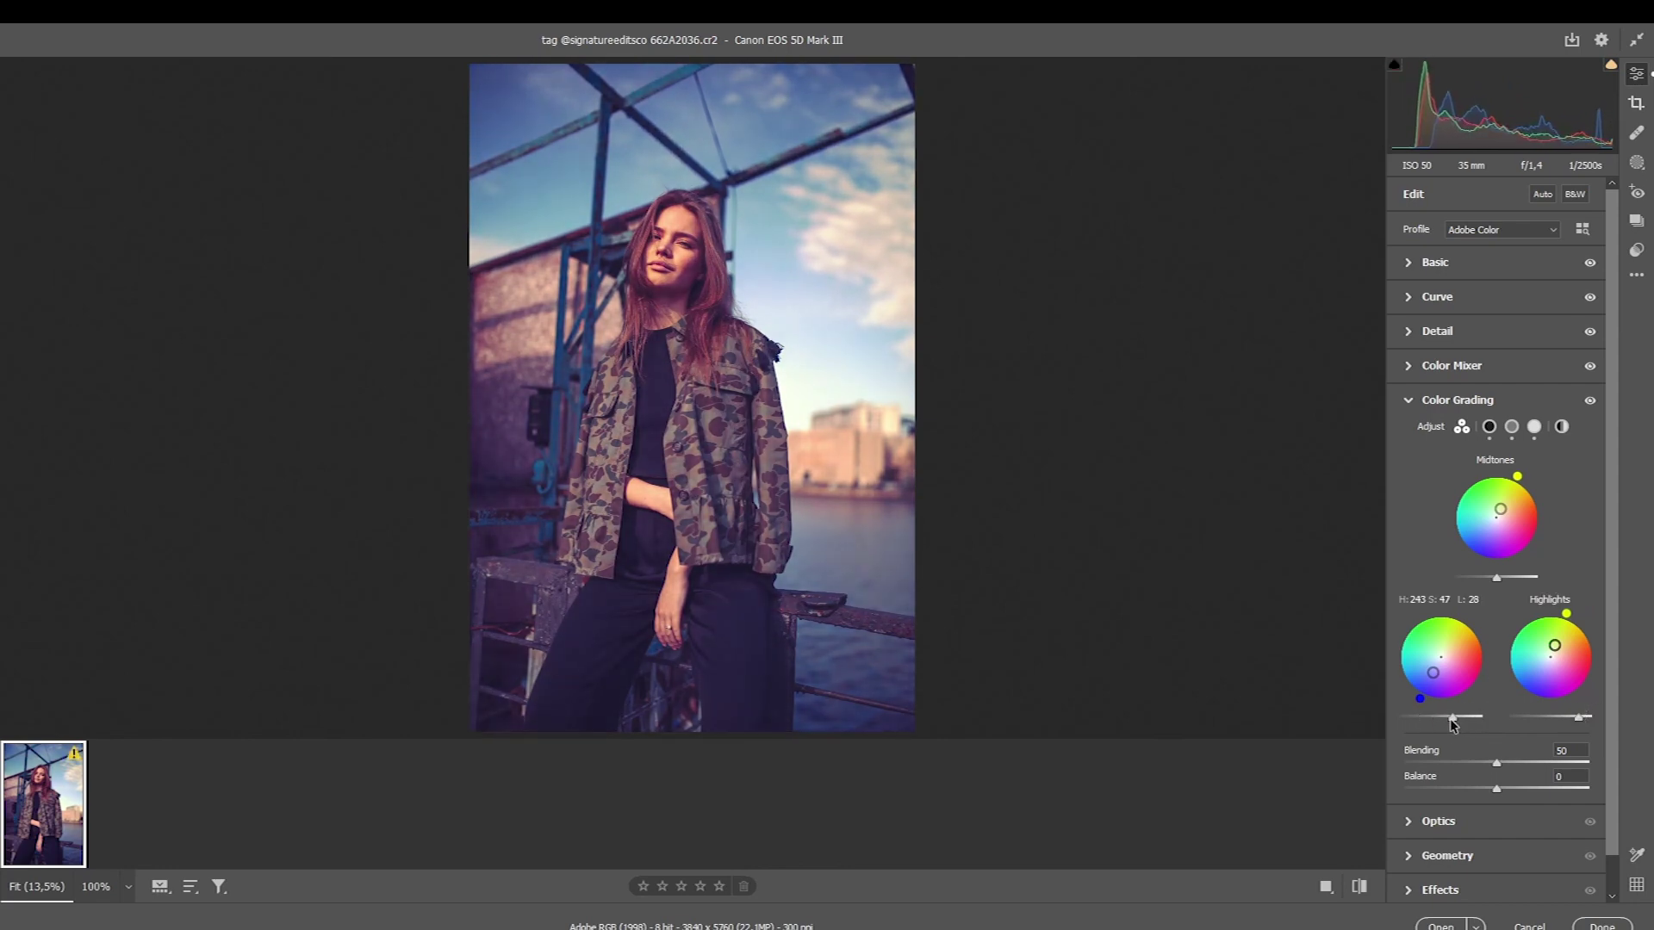
left_click_drag(1496, 576, 1514, 576)
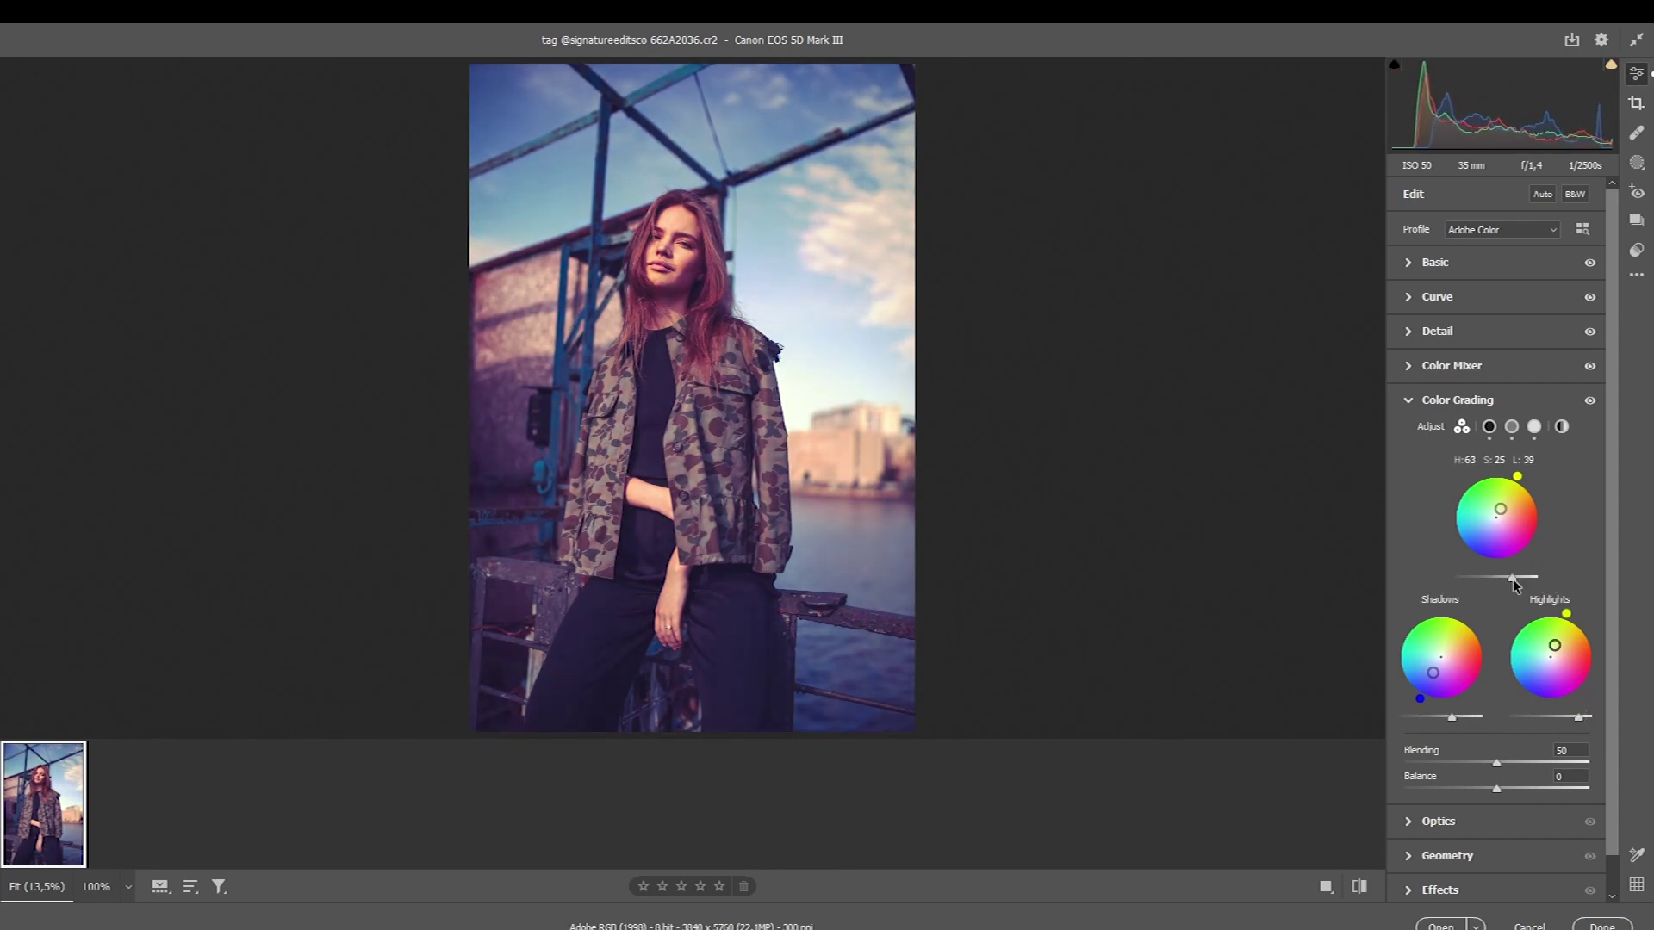
Step: Add a -12 vignette in the Effects panel
left_click(1408, 404)
left_click(1412, 435)
left_click(1440, 634)
mouse_move(1497, 578)
left_mouse_down()
mouse_move(1465, 579)
mouse_move(1483, 578)
left_mouse_up()
left_click(1411, 612)
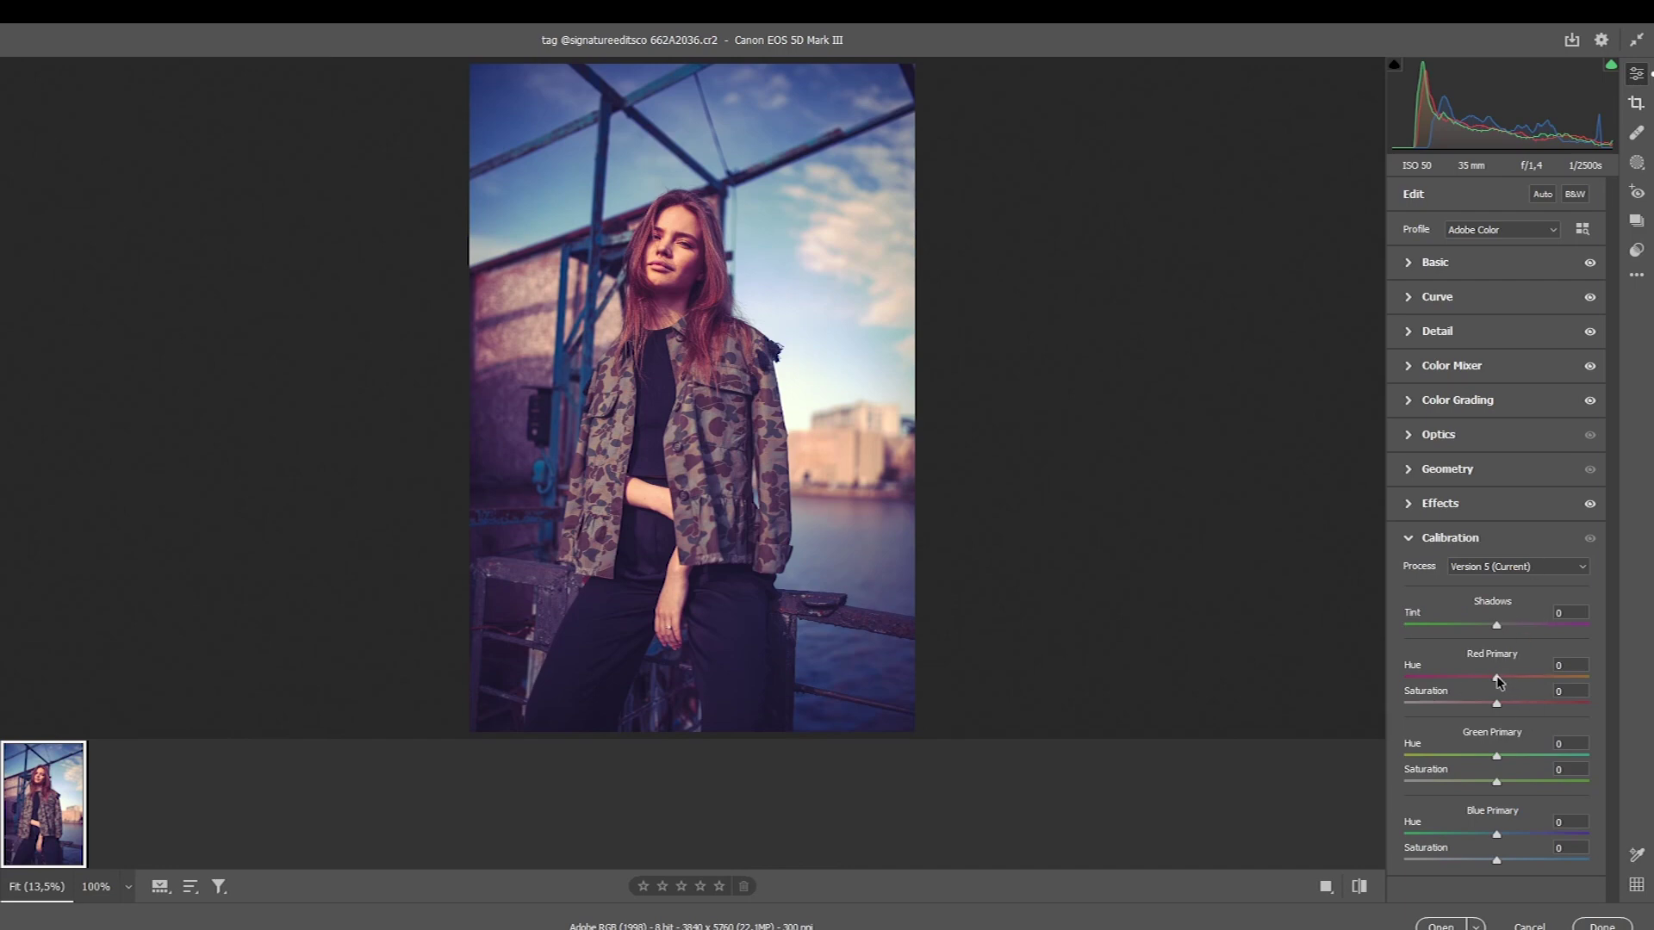
Step: Set calibration Red Hue -19/Sat -2, Green -14/+22, Blue -19/+9, then collapse the section
mouse_move(1496, 678)
left_mouse_down()
mouse_move(1461, 678)
mouse_move(1528, 704)
mouse_move(1470, 678)
left_mouse_up()
mouse_move(1498, 758)
left_mouse_down()
mouse_move(1455, 762)
mouse_move(1580, 779)
mouse_move(1536, 782)
left_mouse_up()
mouse_move(1498, 838)
left_mouse_down()
mouse_move(1593, 825)
mouse_move(1450, 832)
left_mouse_up()
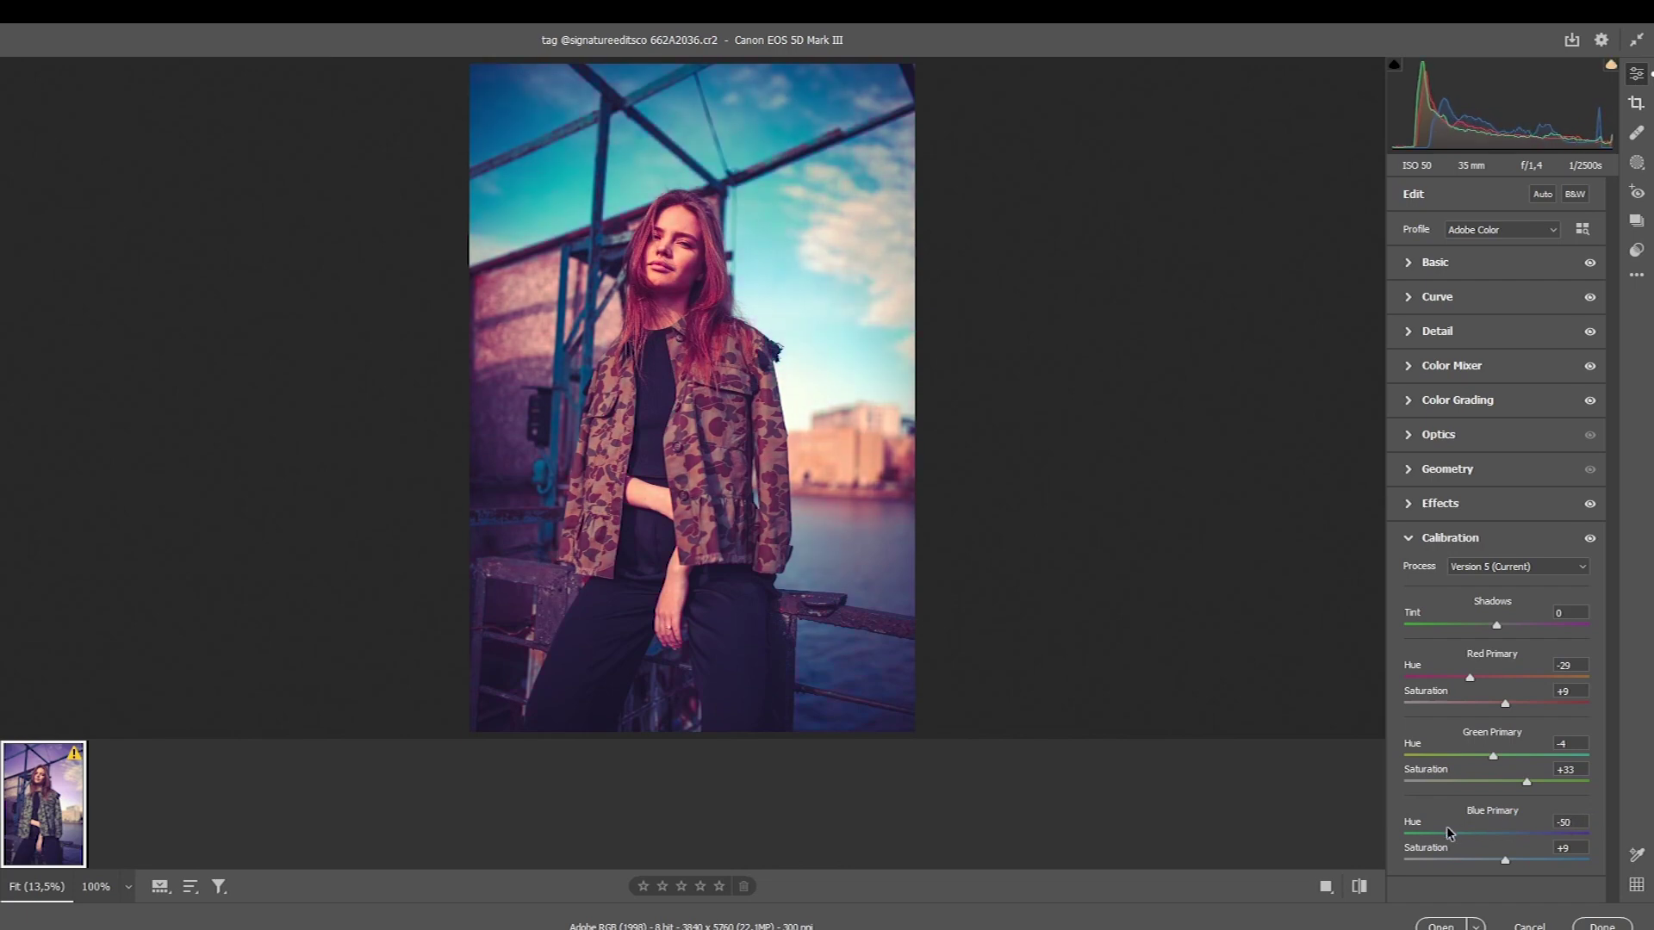
mouse_move(1425, 830)
left_mouse_down()
mouse_move(1457, 833)
mouse_move(1472, 859)
mouse_move(1465, 834)
left_mouse_up()
left_click_drag(1527, 781, 1483, 757)
left_click_drag(1469, 677, 1494, 703)
mouse_move(1466, 834)
left_mouse_down()
mouse_move(1466, 860)
mouse_move(1505, 861)
left_mouse_up()
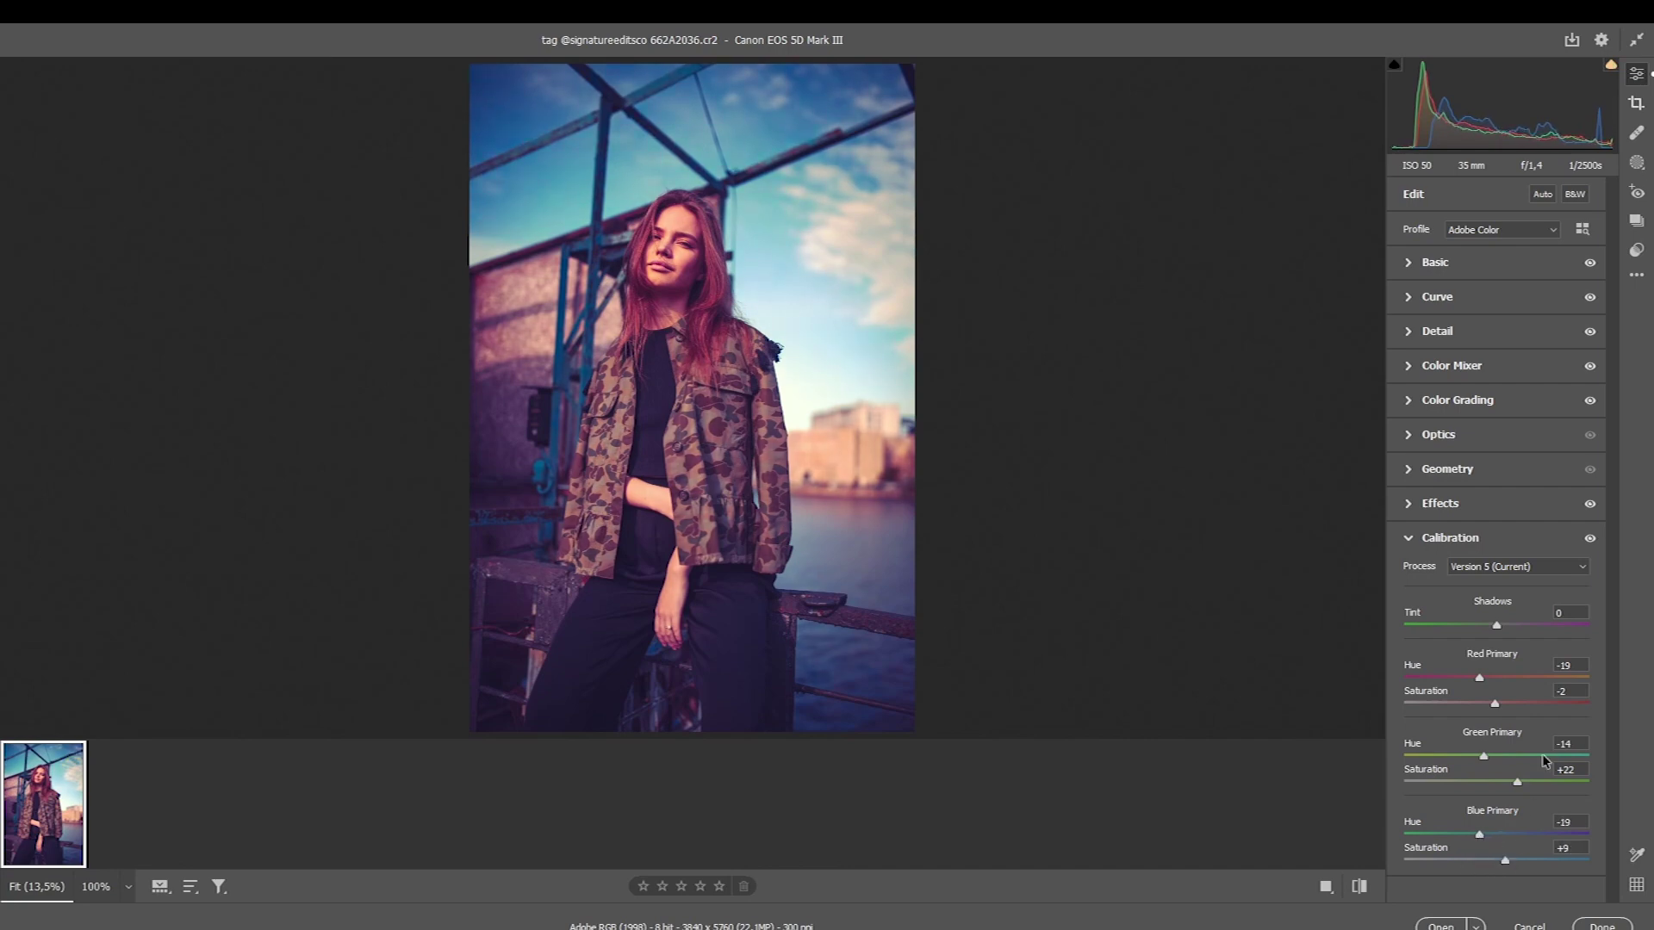
left_click(1410, 540)
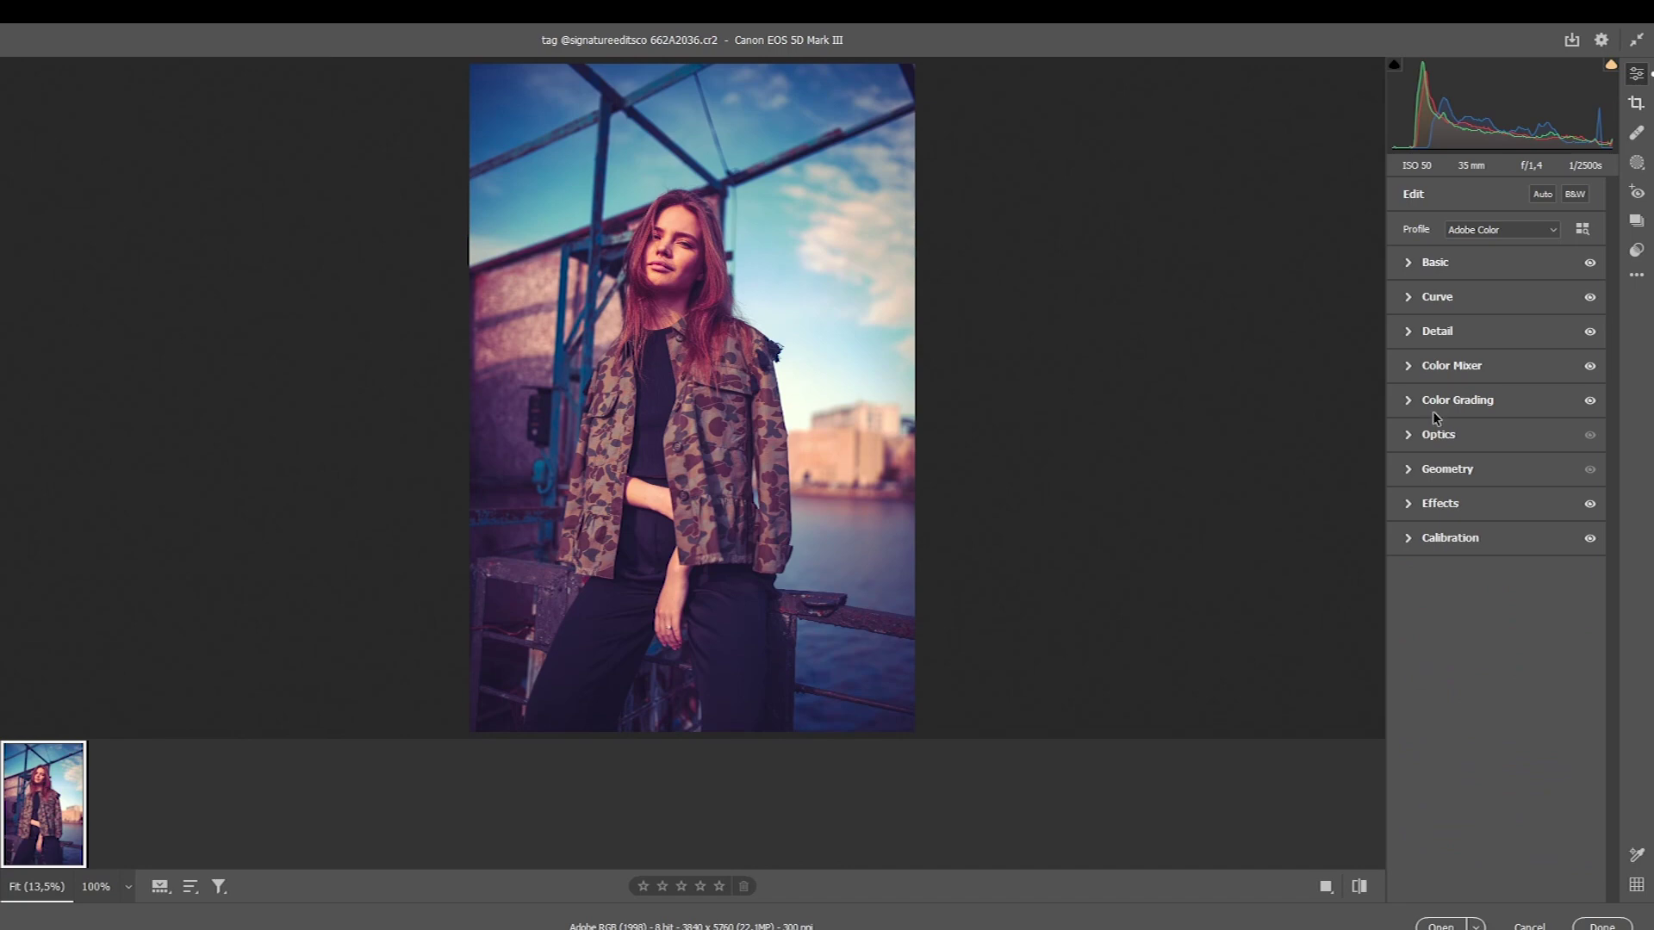
Step: Set temperature 5850, tint -7, contrast -42 and highlights -45 in the Basic panel
left_click(1409, 264)
left_click_drag(1485, 330, 1473, 329)
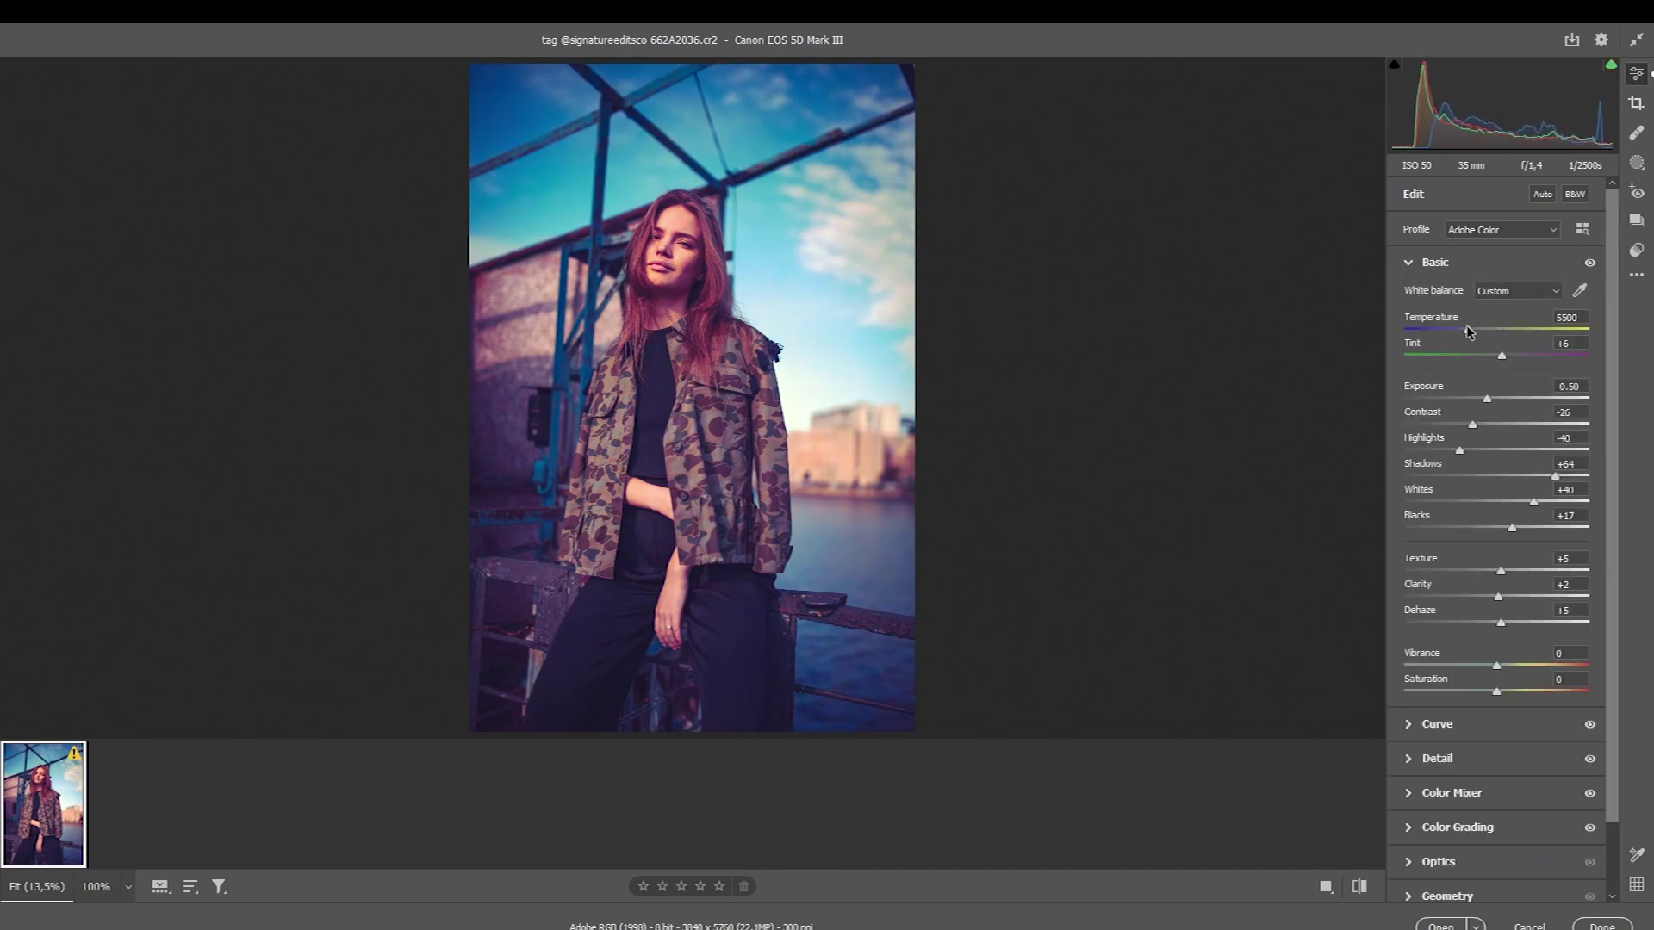
left_click_drag(1500, 354, 1475, 330)
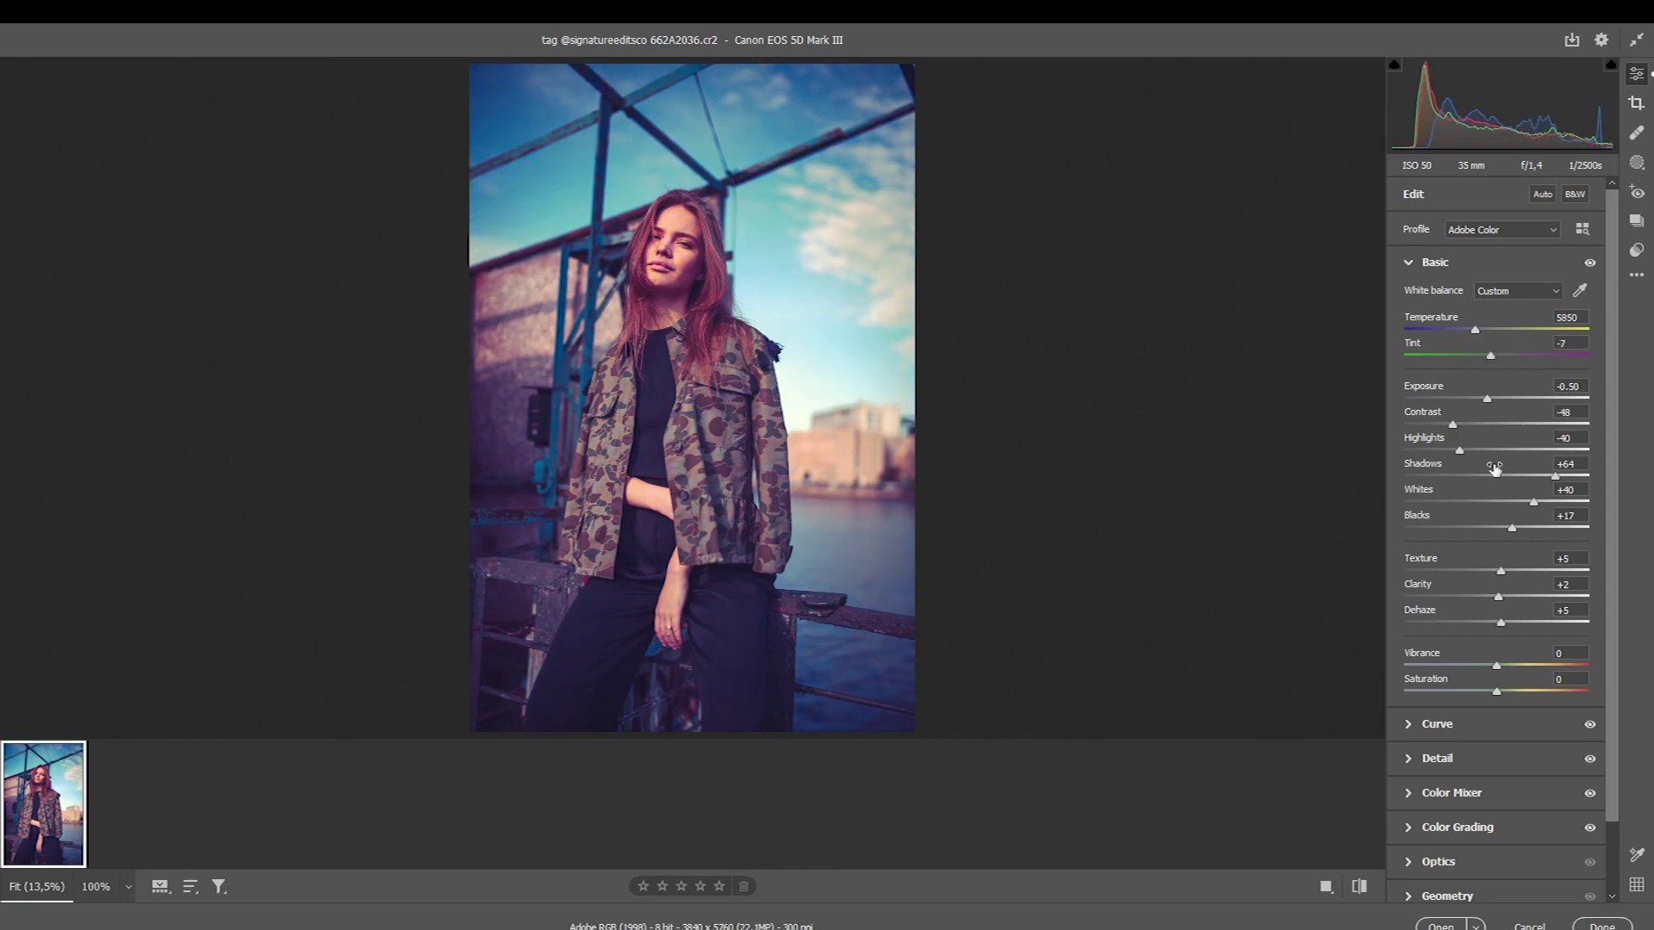
mouse_move(1472, 423)
left_mouse_down()
mouse_move(1454, 425)
mouse_move(1455, 451)
left_mouse_up()
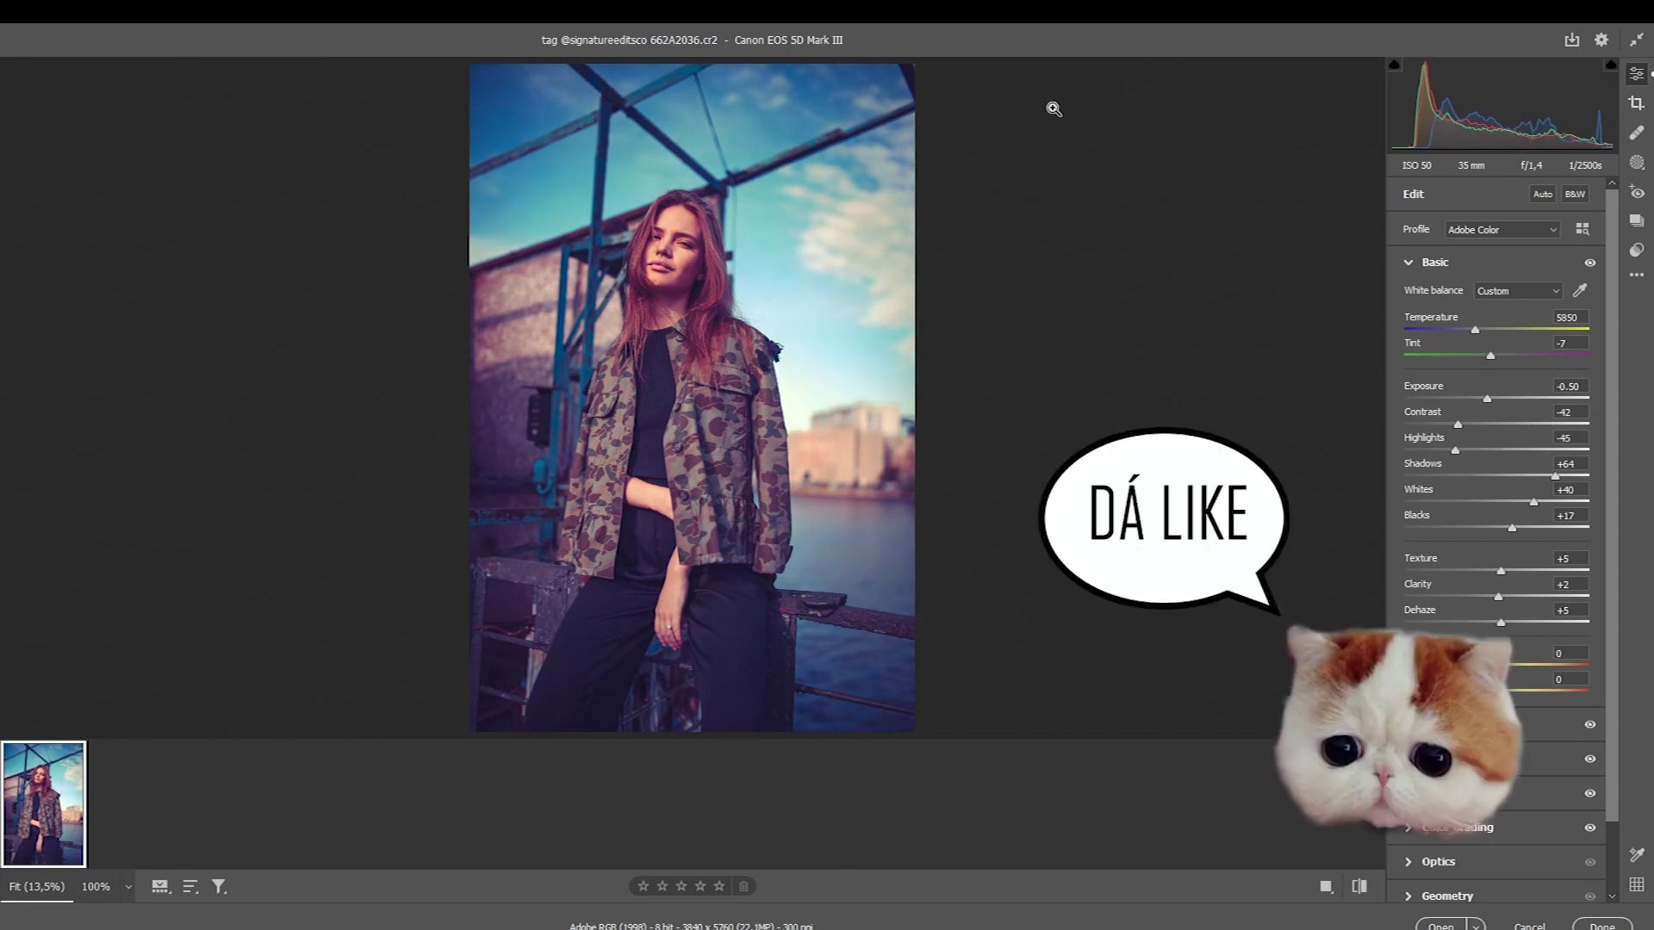
left_click(1637, 276)
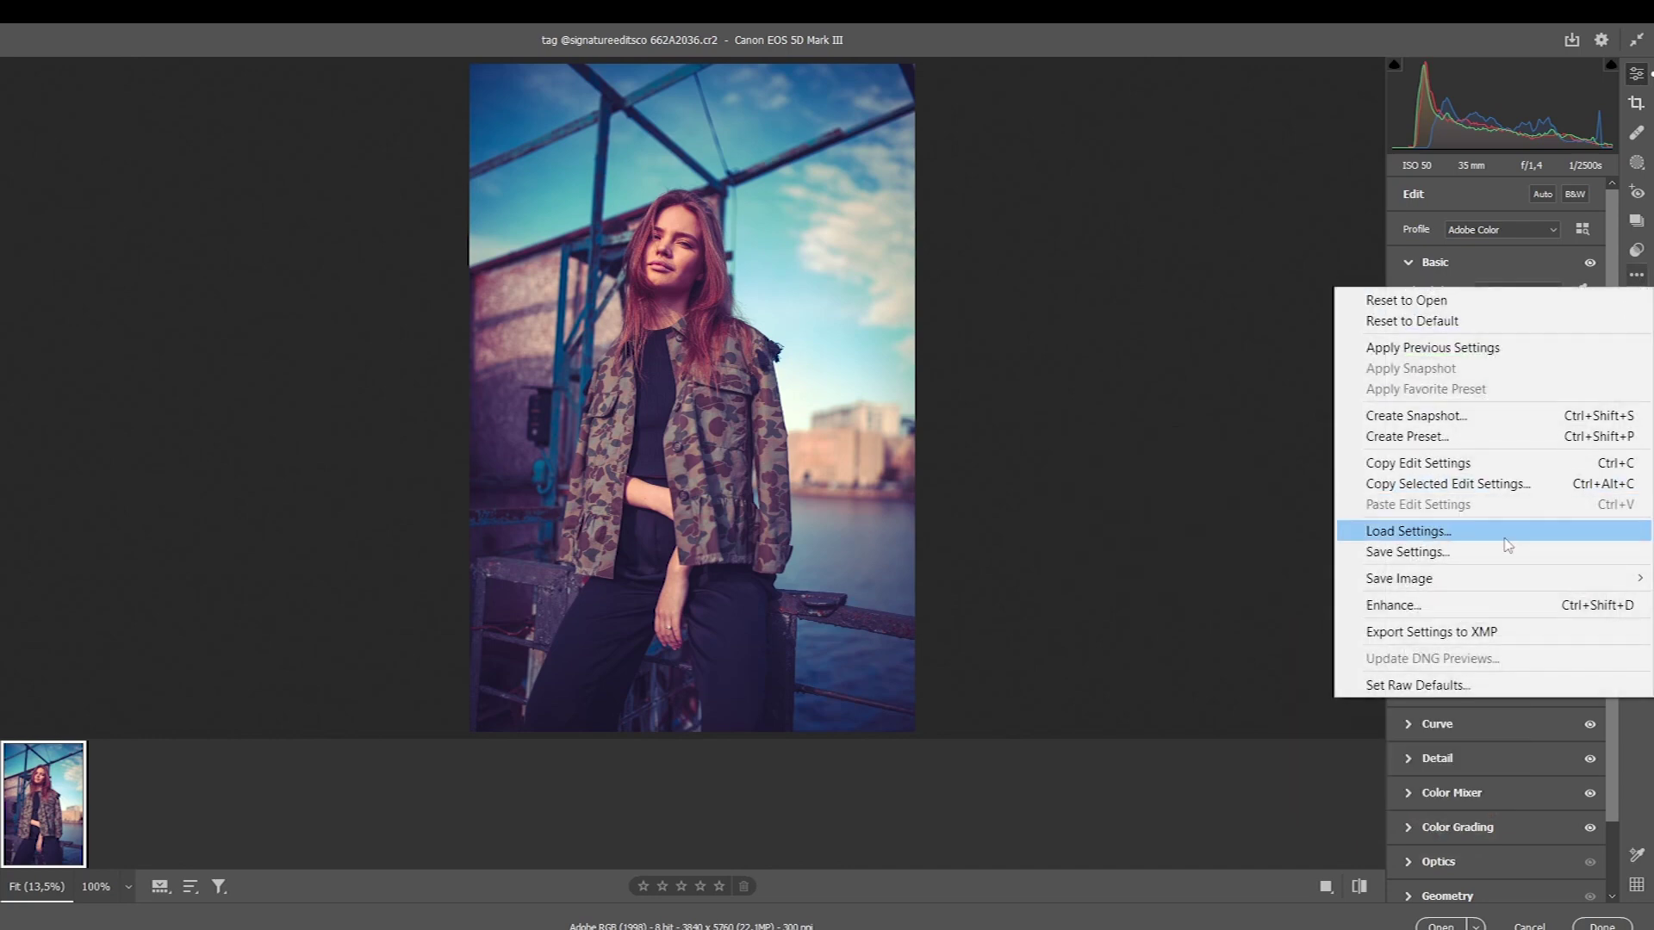
Step: Save the current edit settings with the Default subset ticked
left_click(1397, 551)
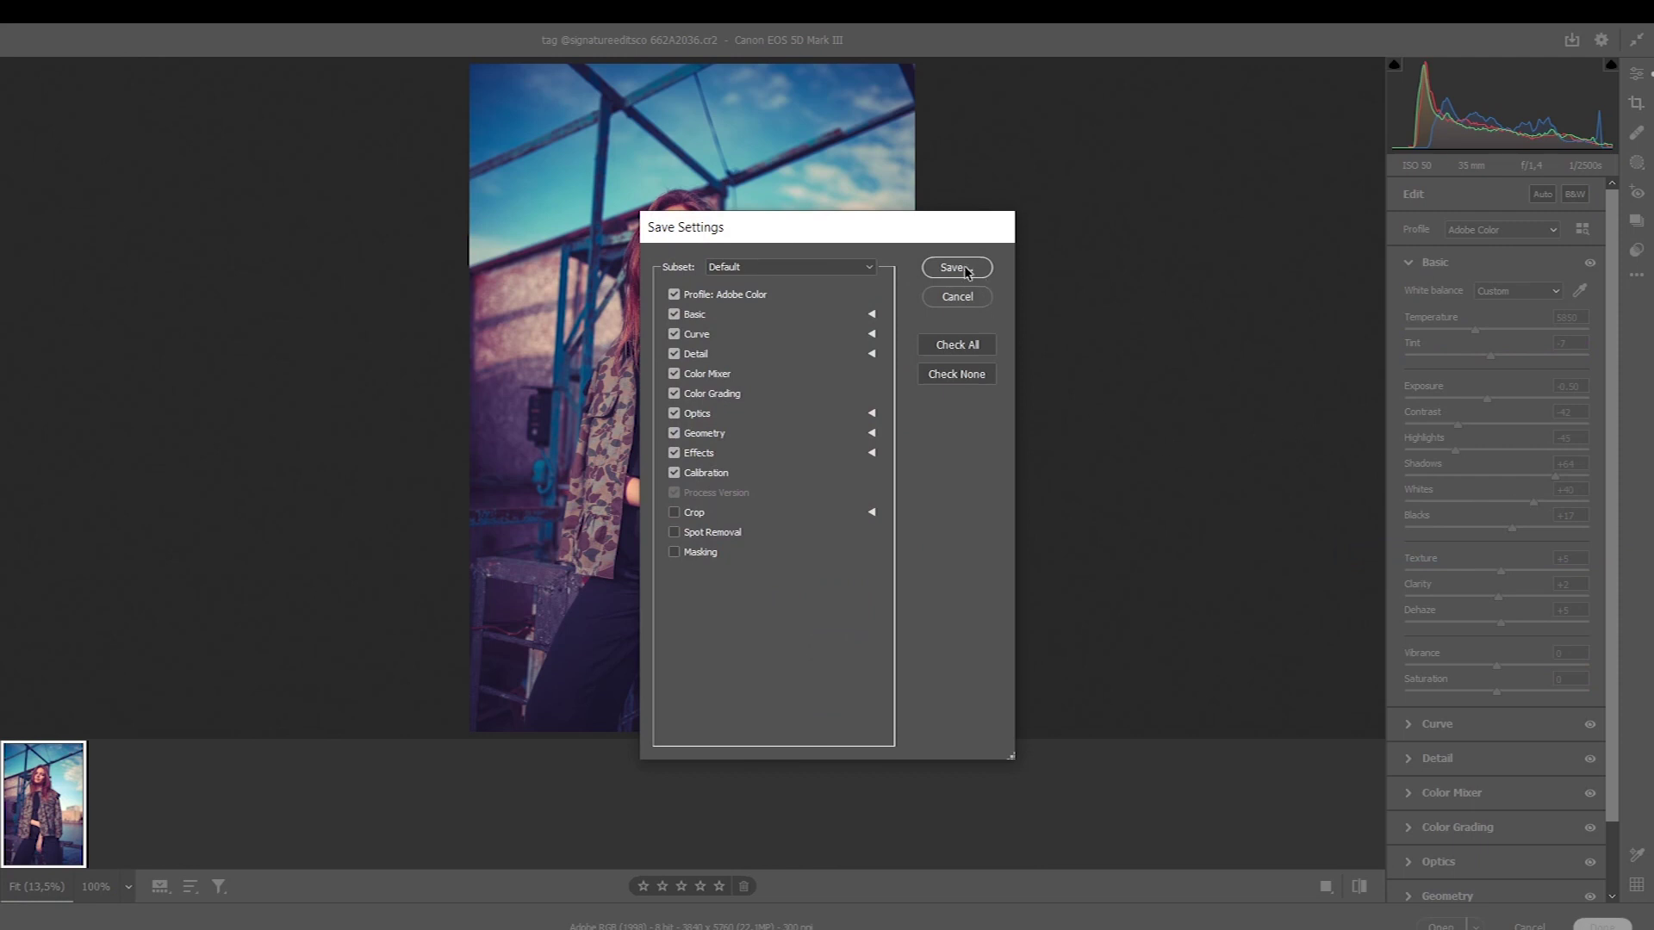
left_click(958, 296)
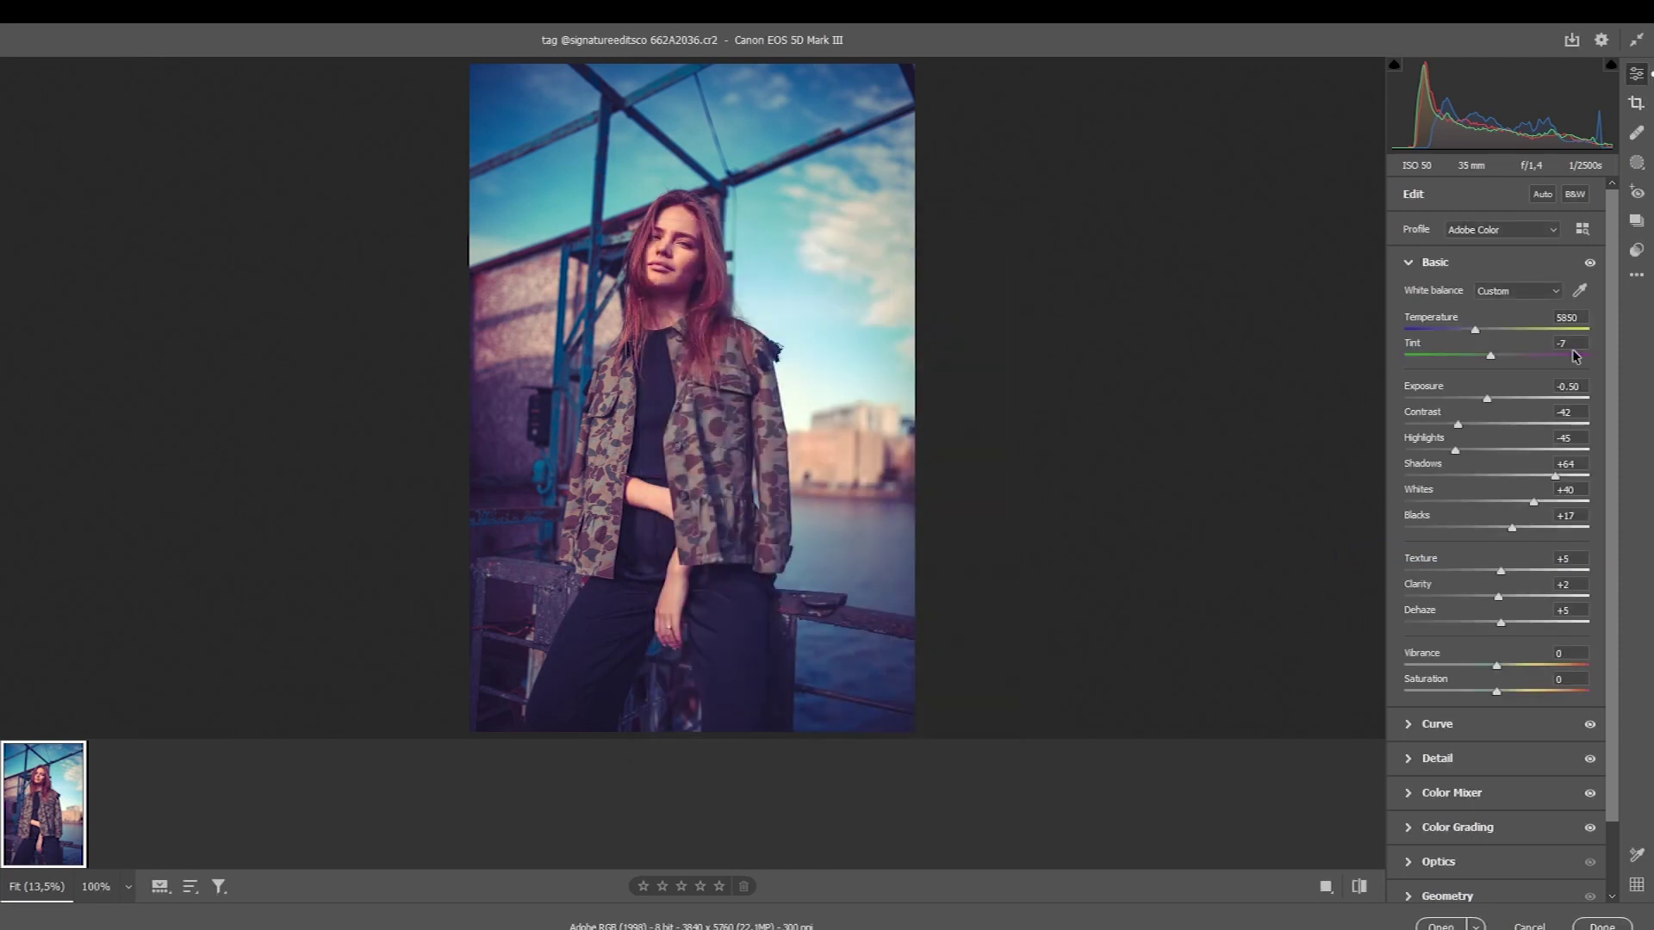
left_click(1636, 250)
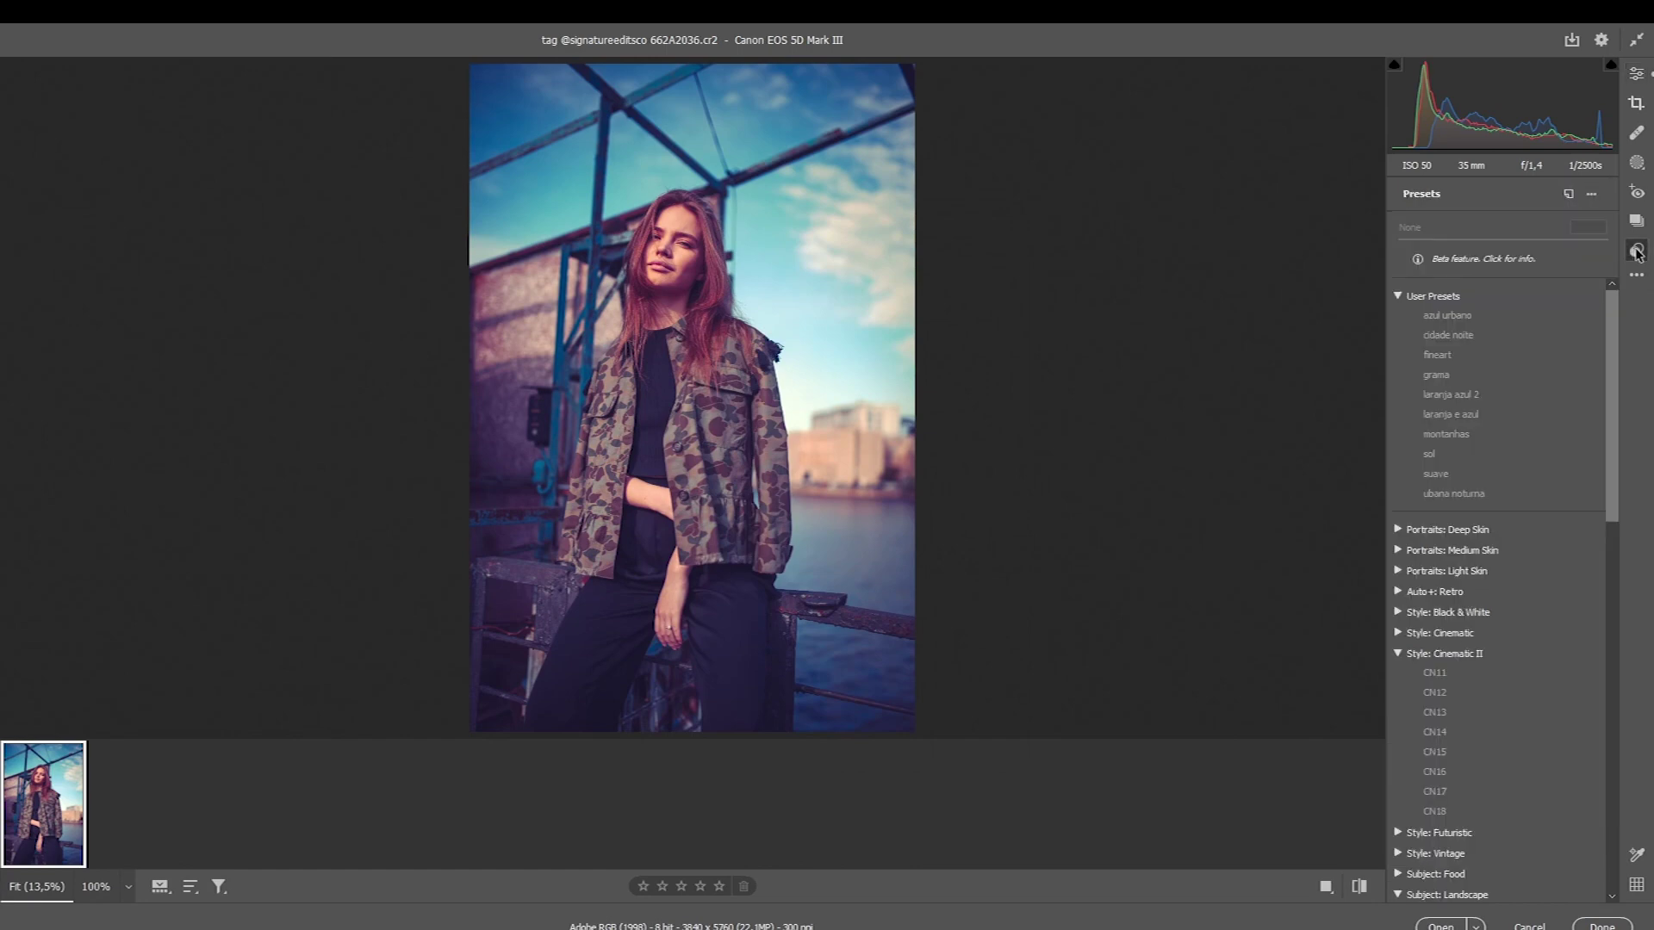
left_click(1399, 296)
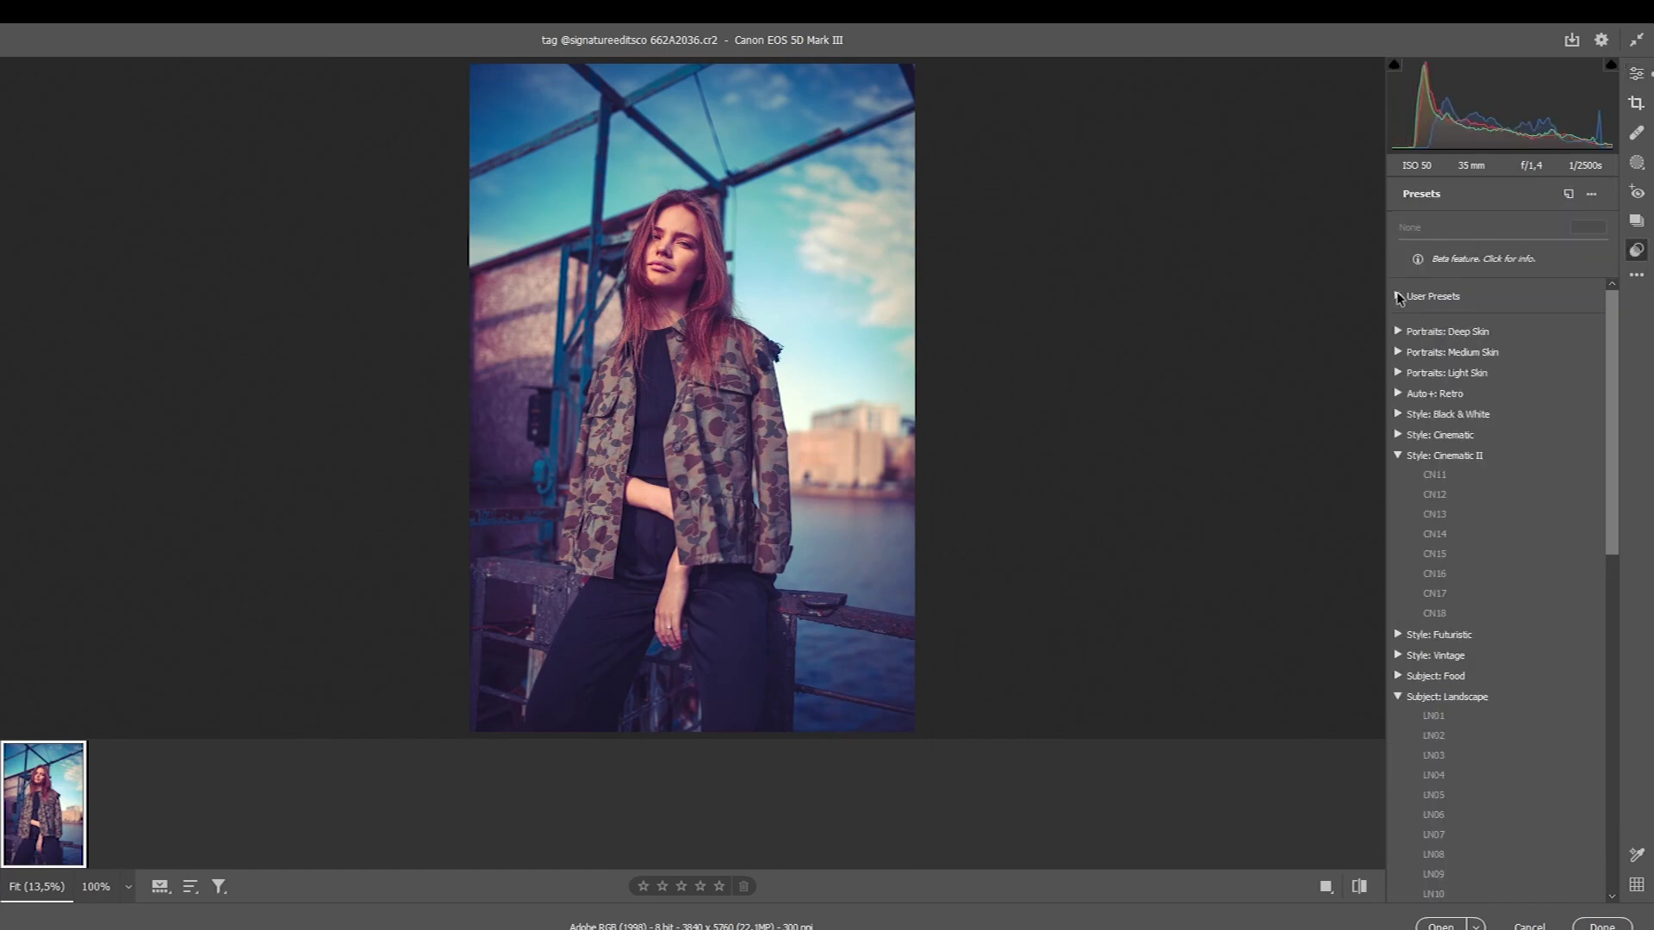
left_click(1399, 296)
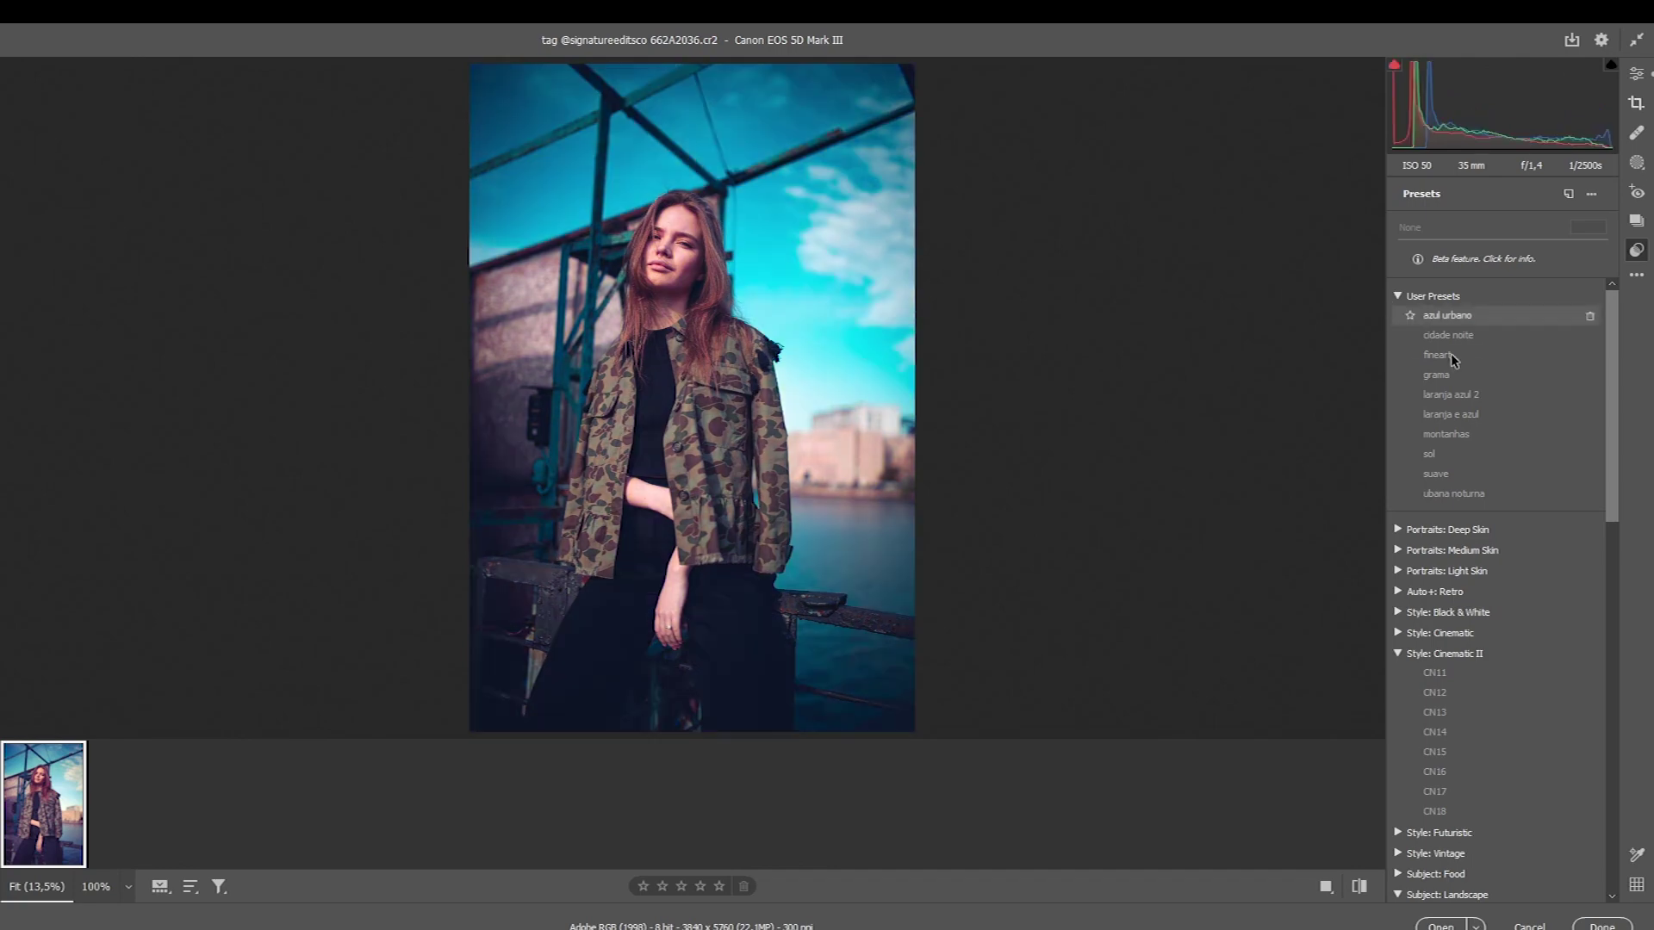
left_click(1636, 76)
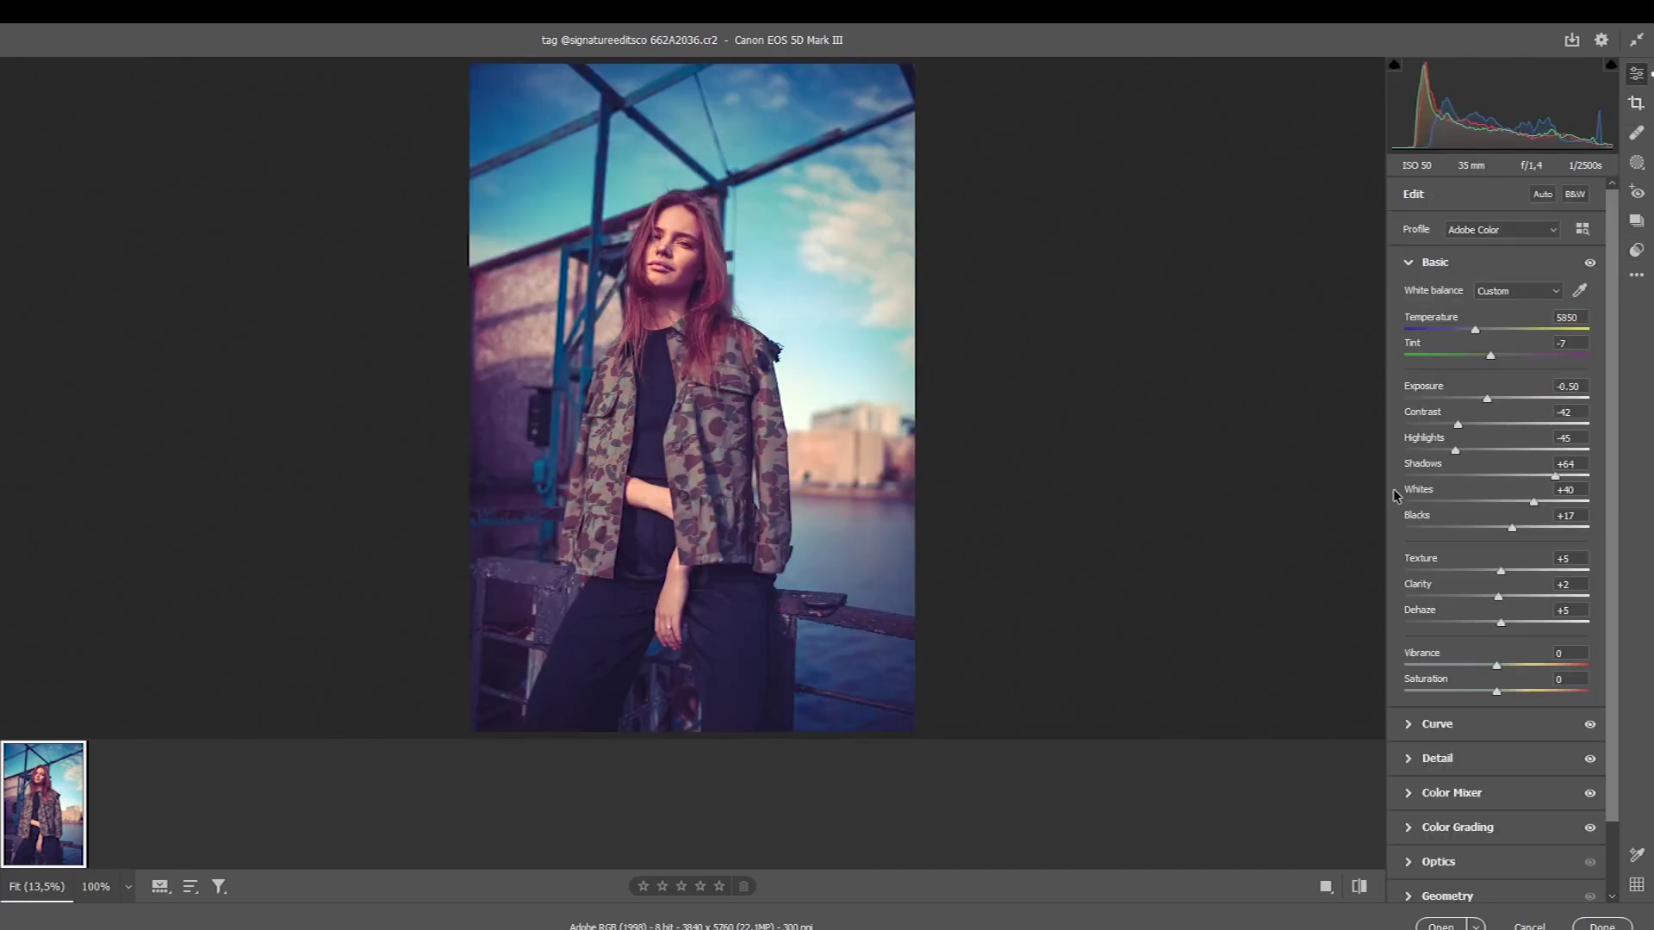
Step: Set Tint to -33 and Temperature to 6200, check JPG in Save Options, then cancel
mouse_move(1490, 355)
left_mouse_down()
mouse_move(1466, 357)
mouse_move(1479, 330)
left_mouse_up()
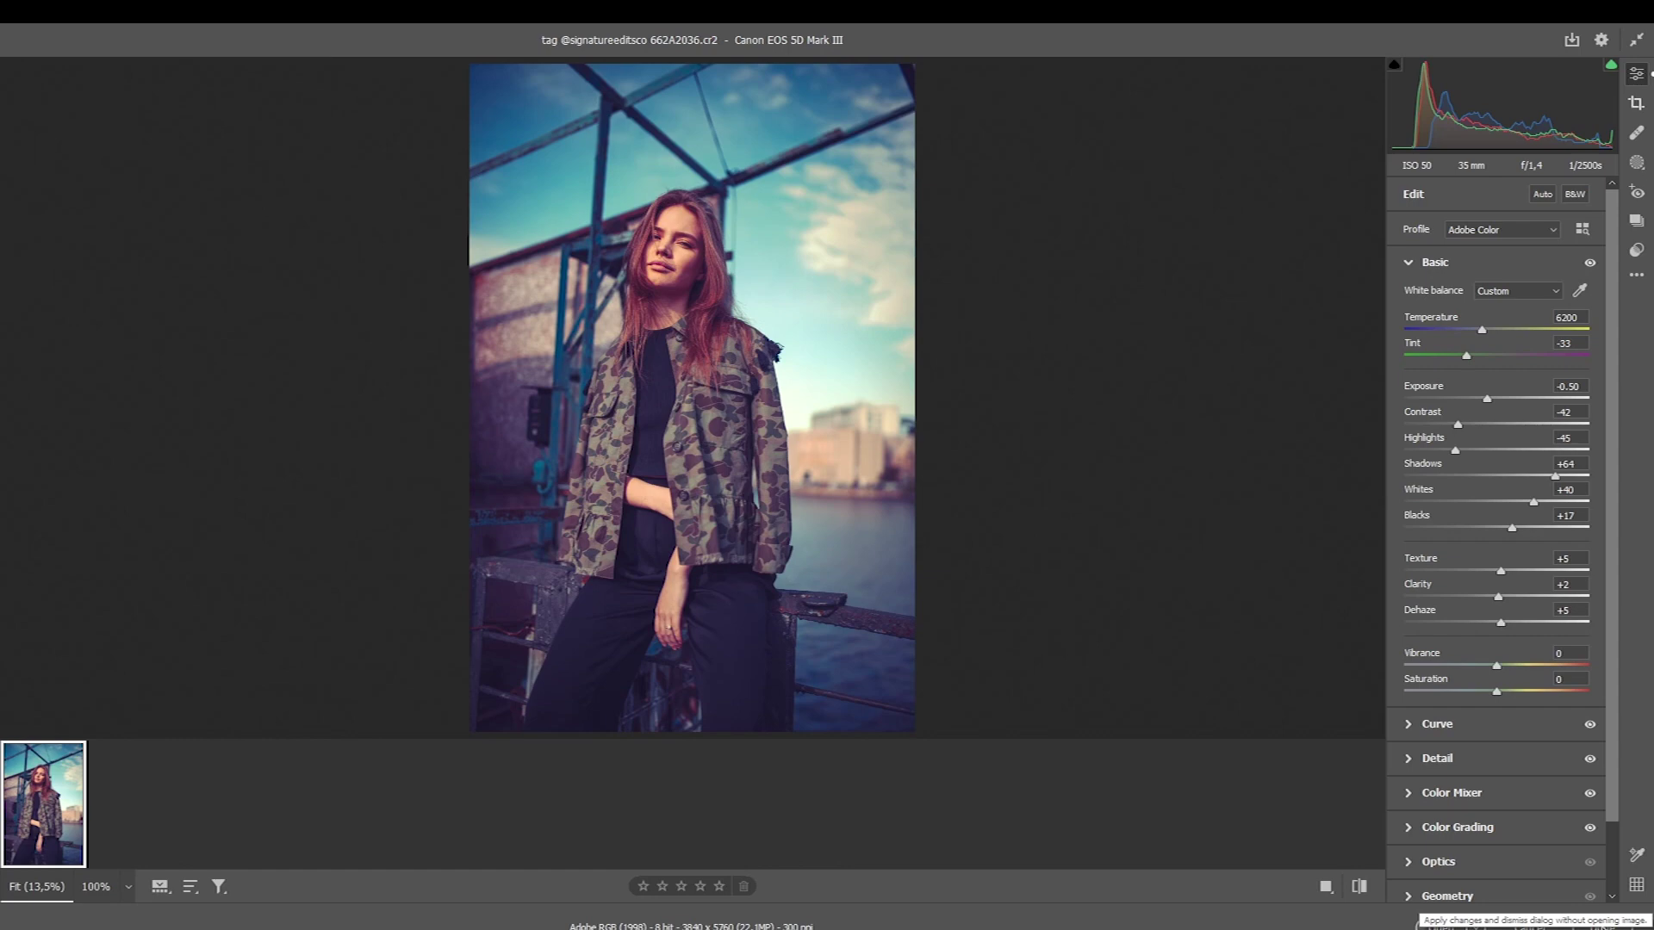
left_click(1571, 42)
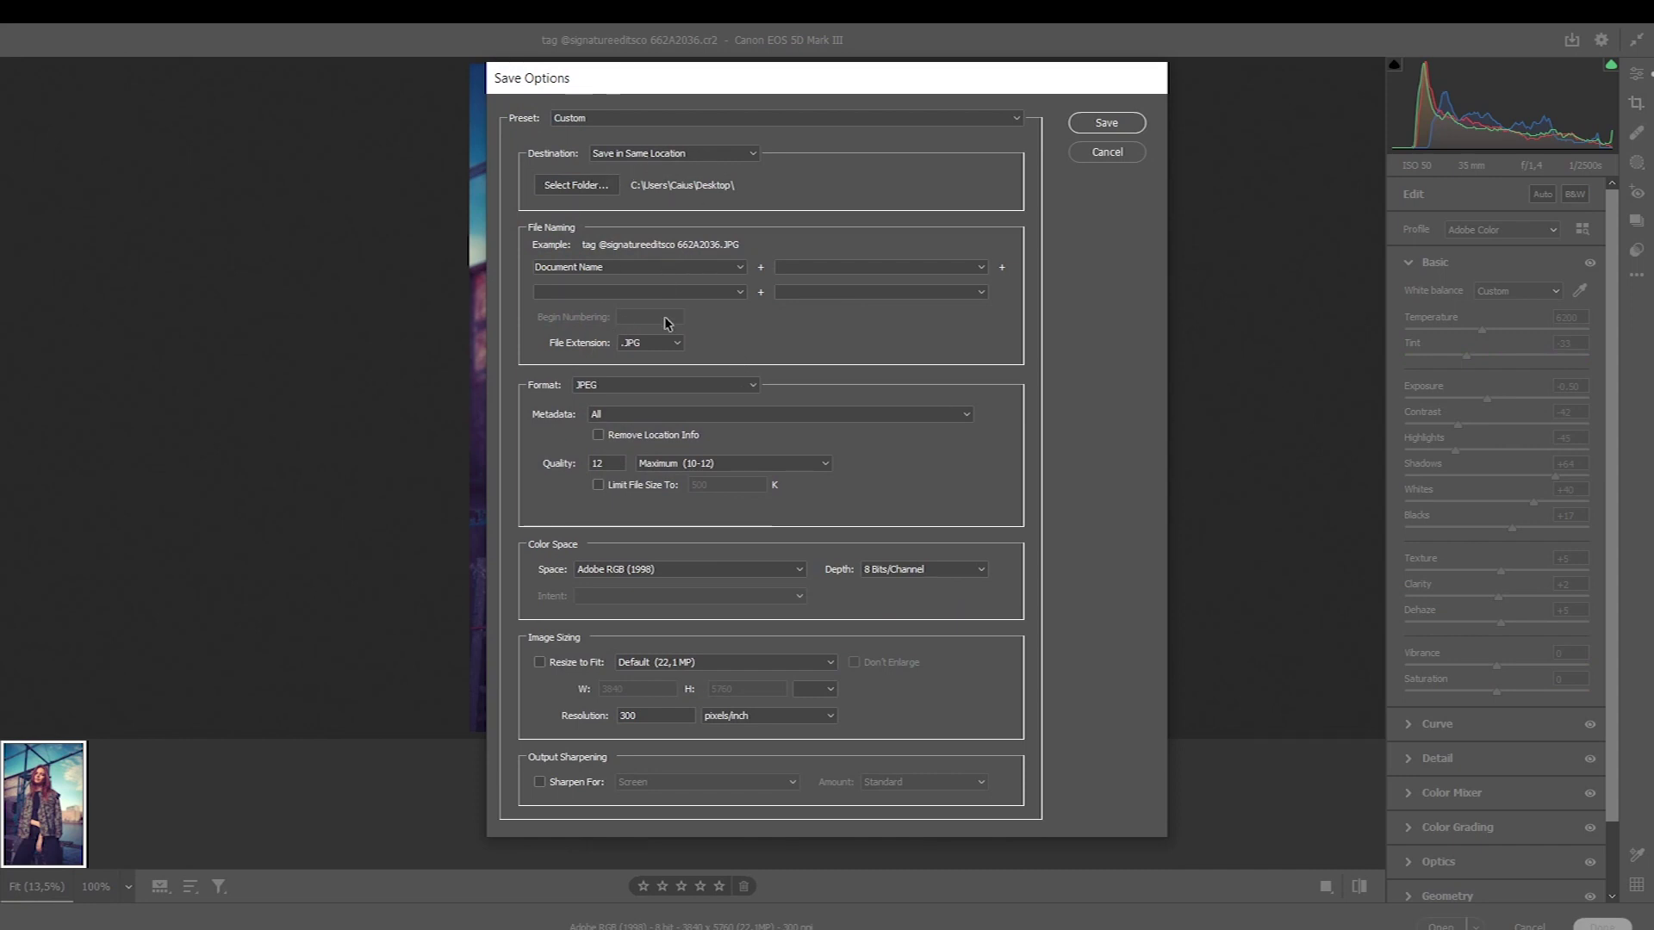
left_click(676, 343)
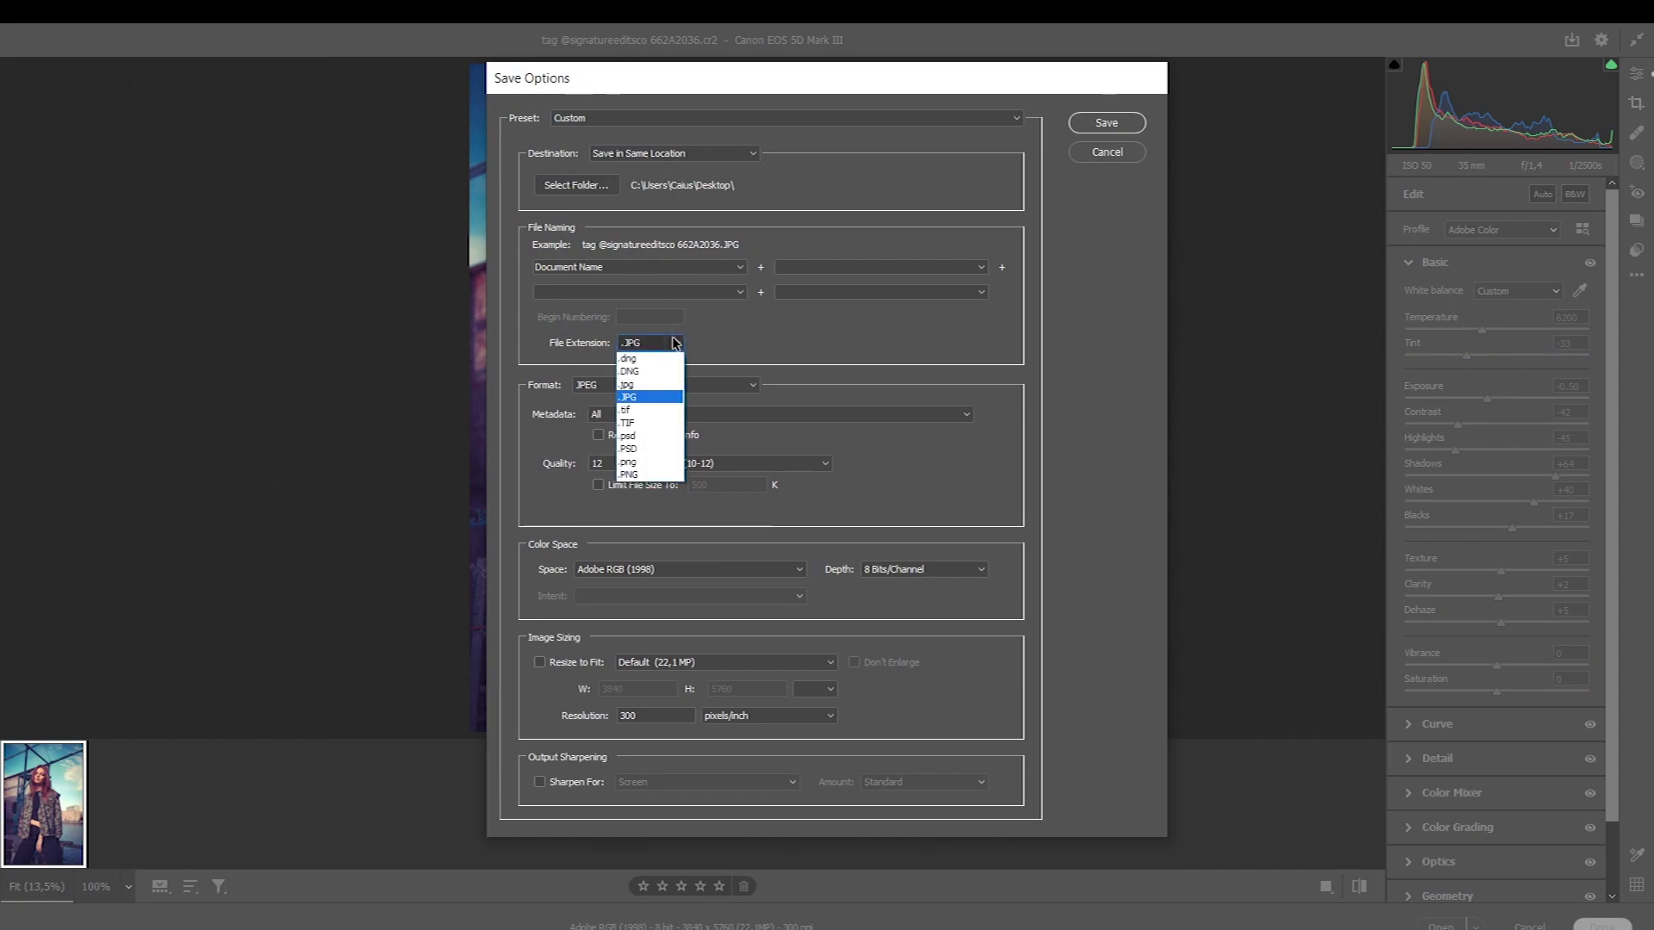
left_click(638, 398)
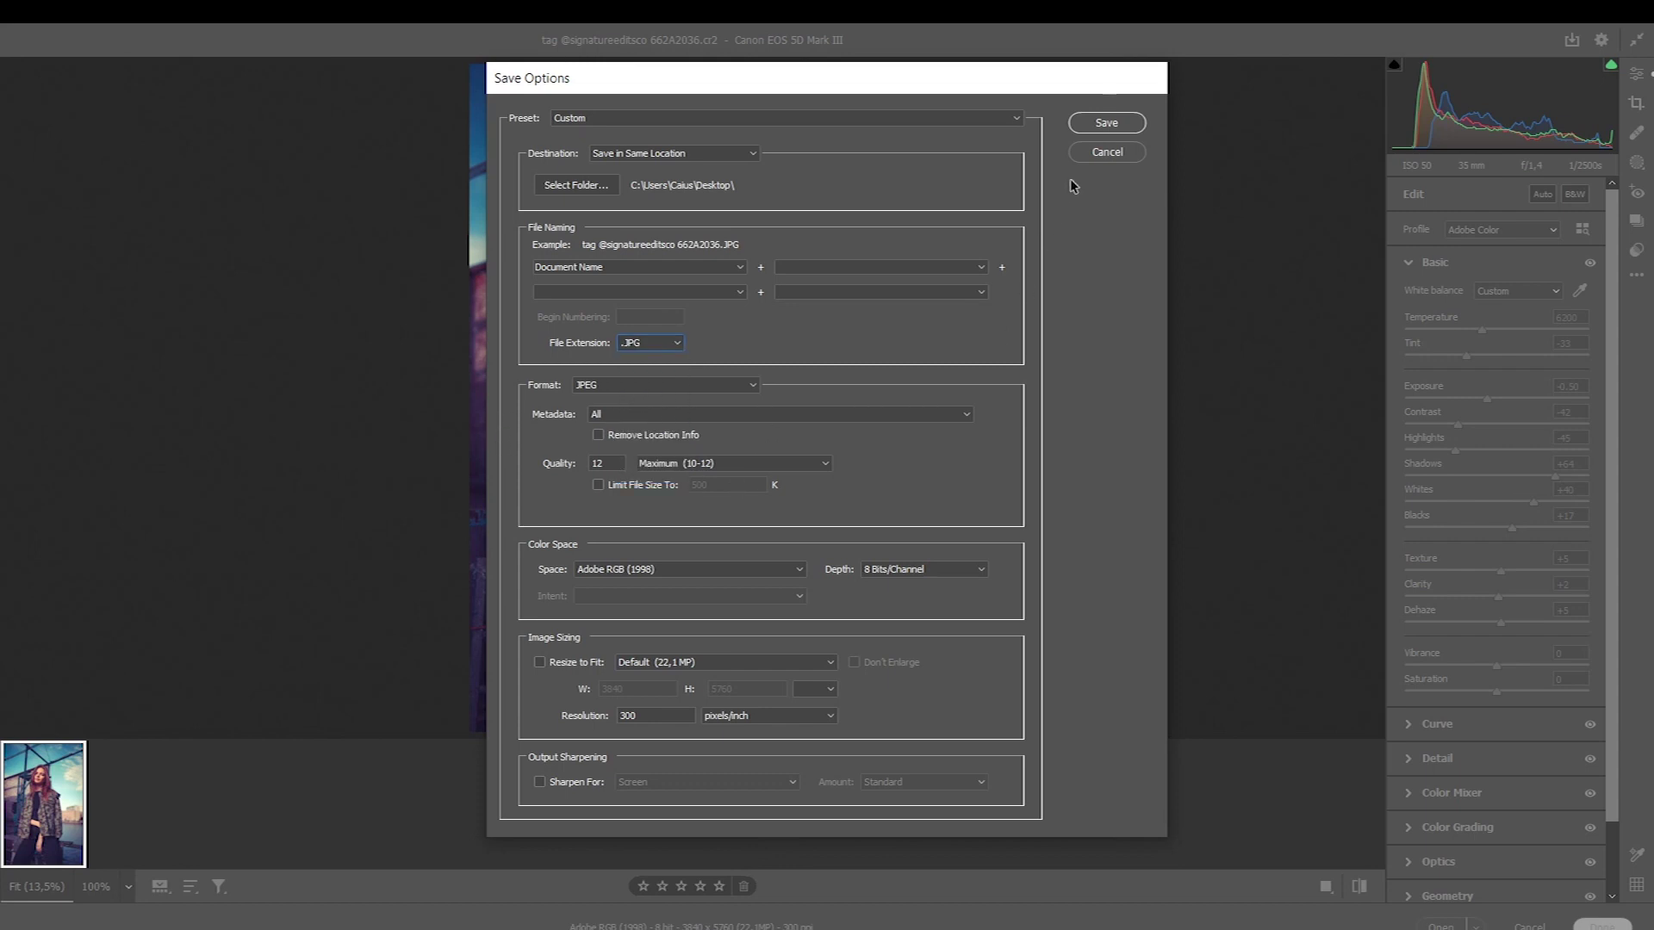
left_click(1116, 153)
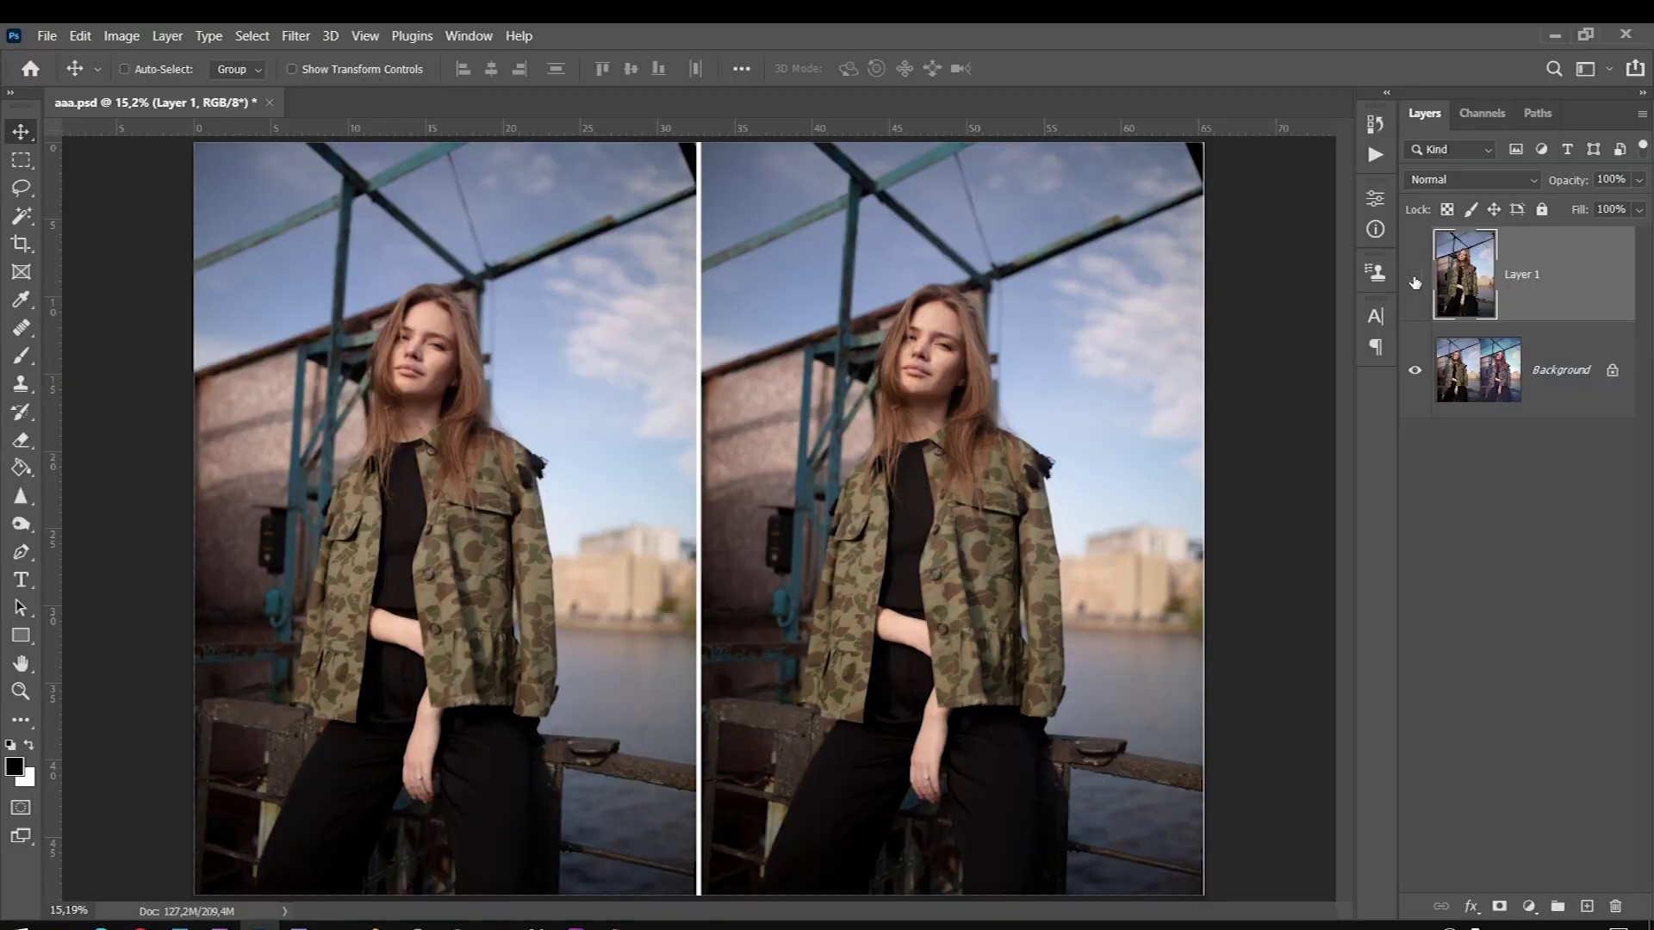
Step: Toggle Layer 1 repeatedly to compare the original jacket and face against the graded Background
left_click(1415, 279)
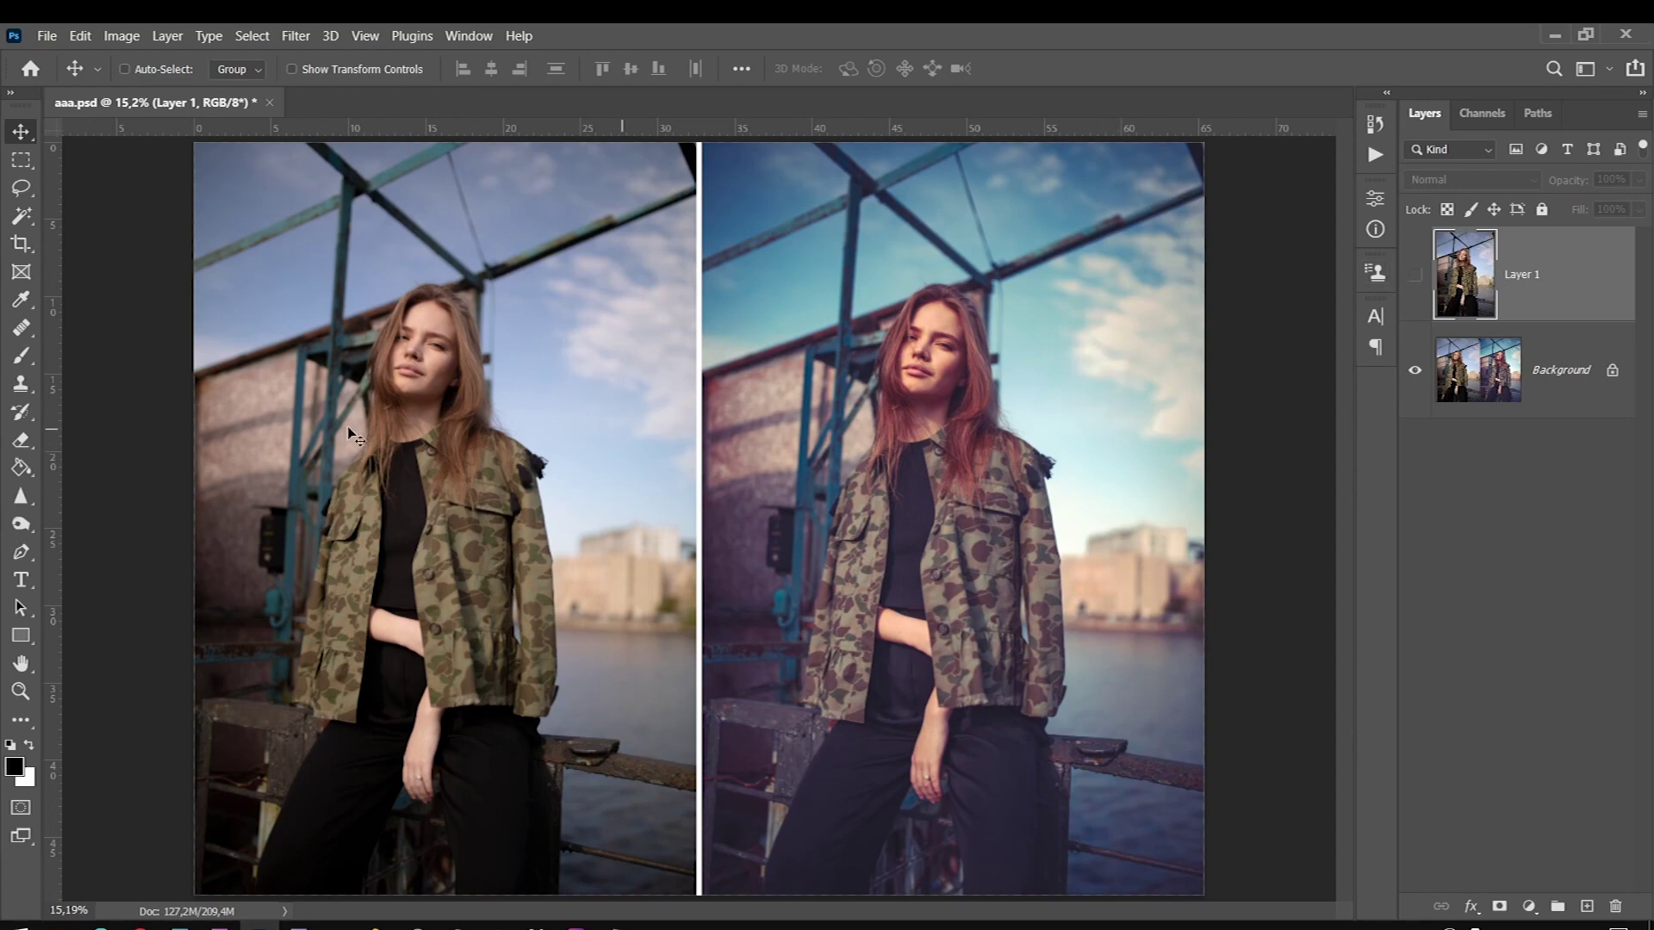
key("ctrl+space")
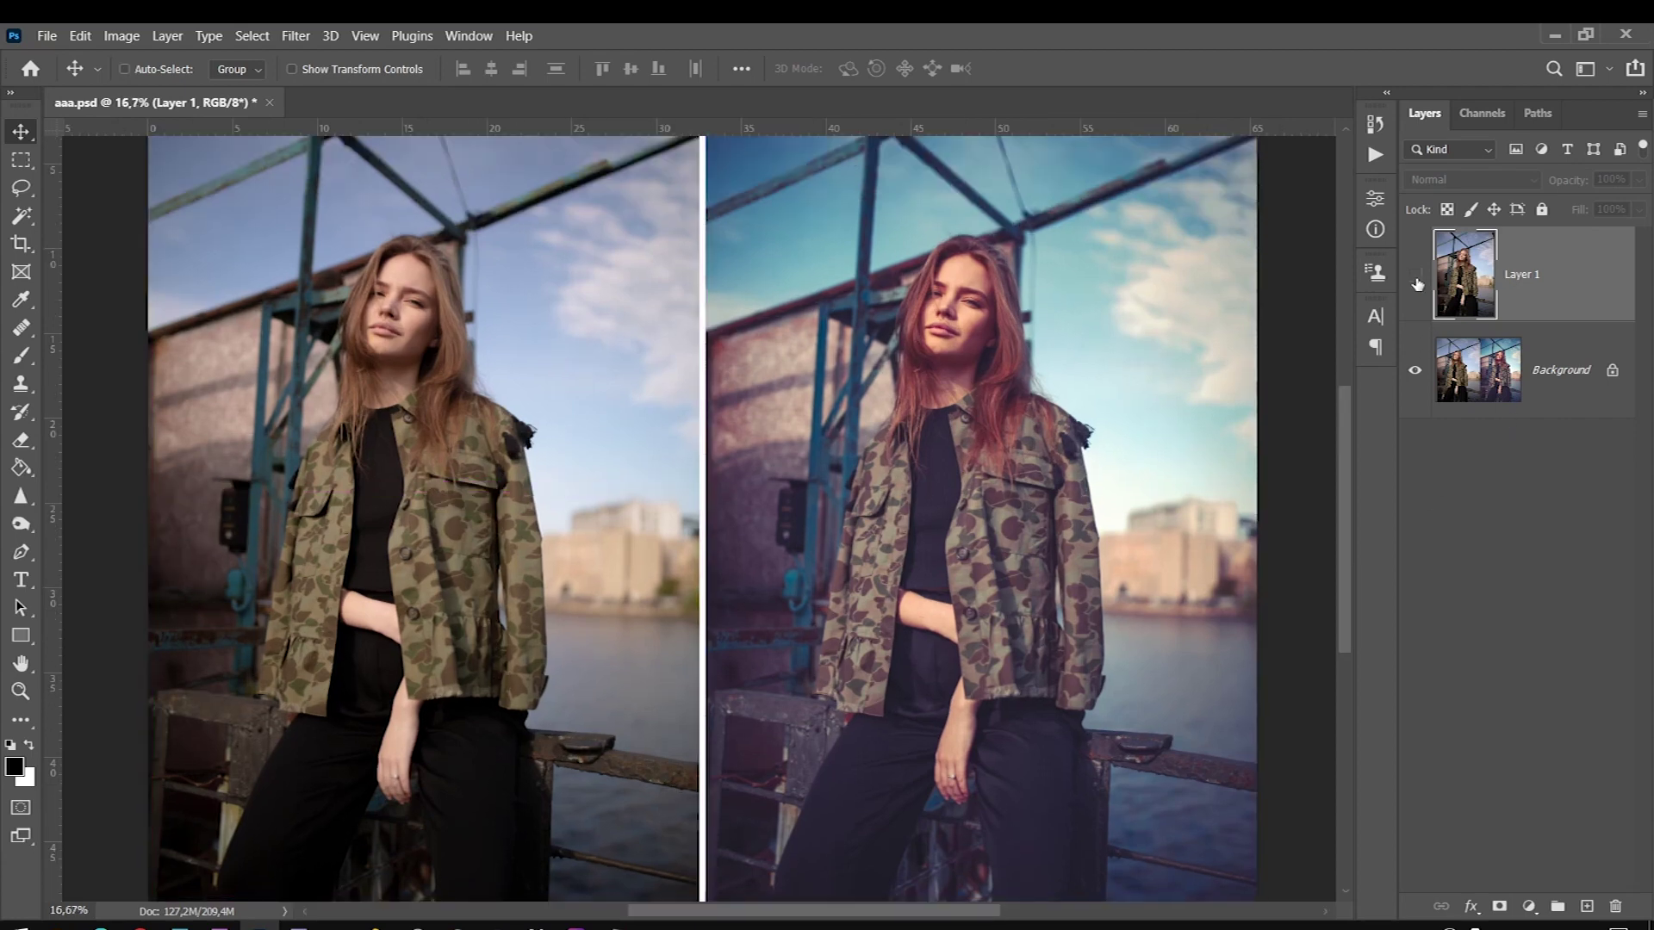
left_click(1414, 279)
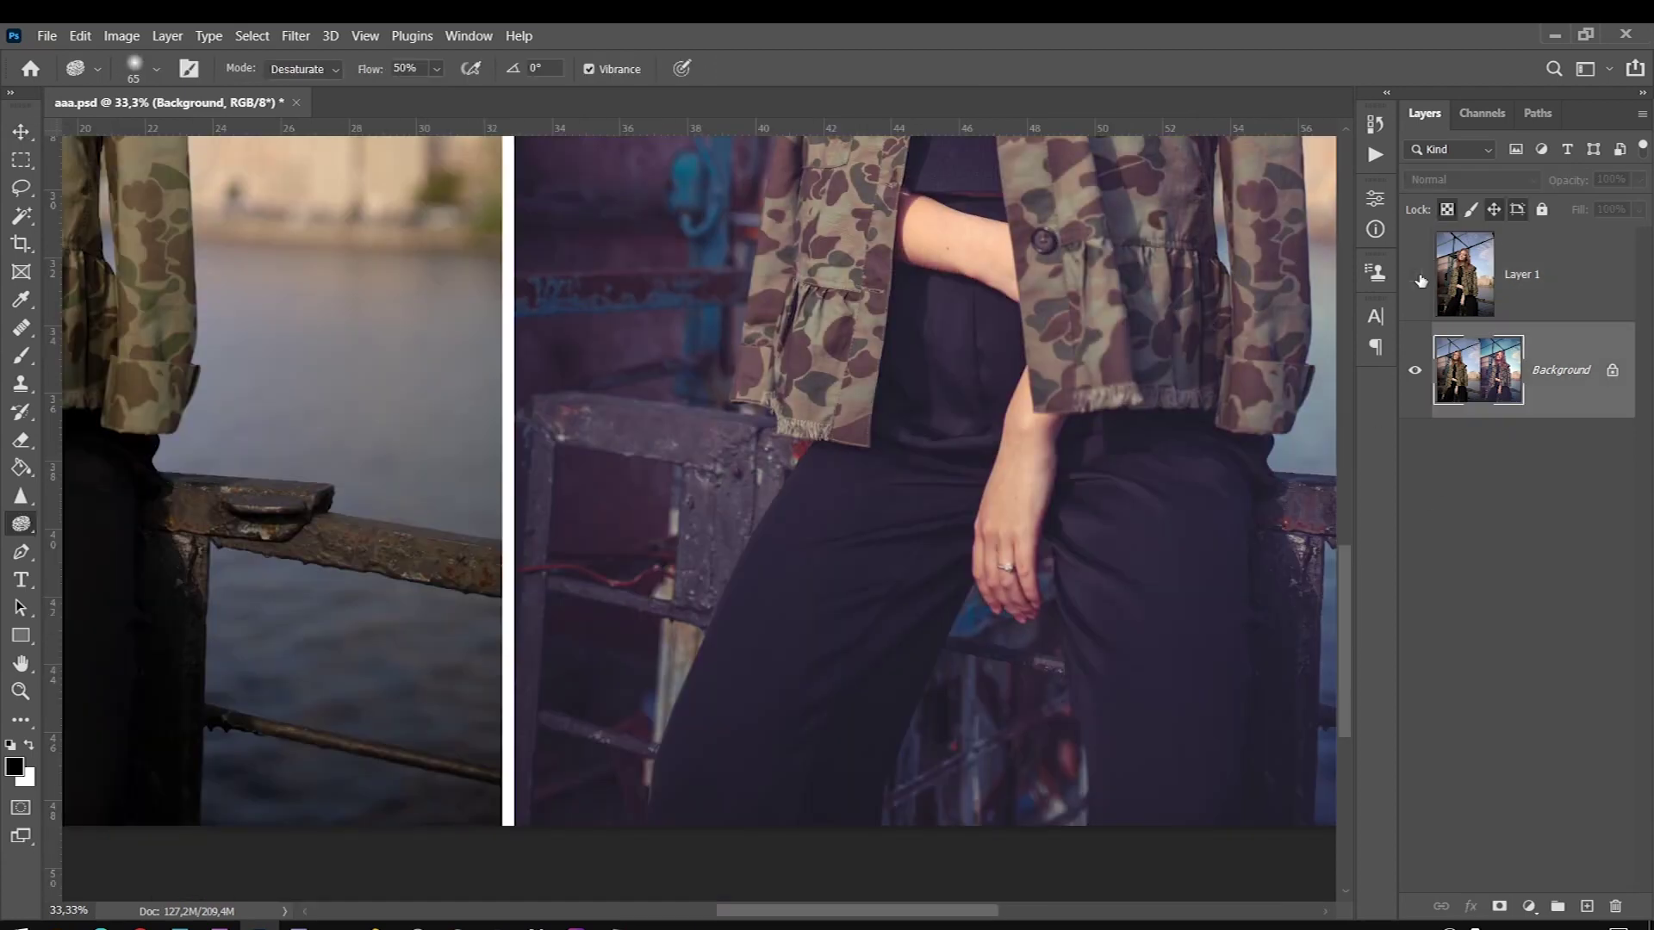
left_click(1419, 278)
left_click(1419, 278)
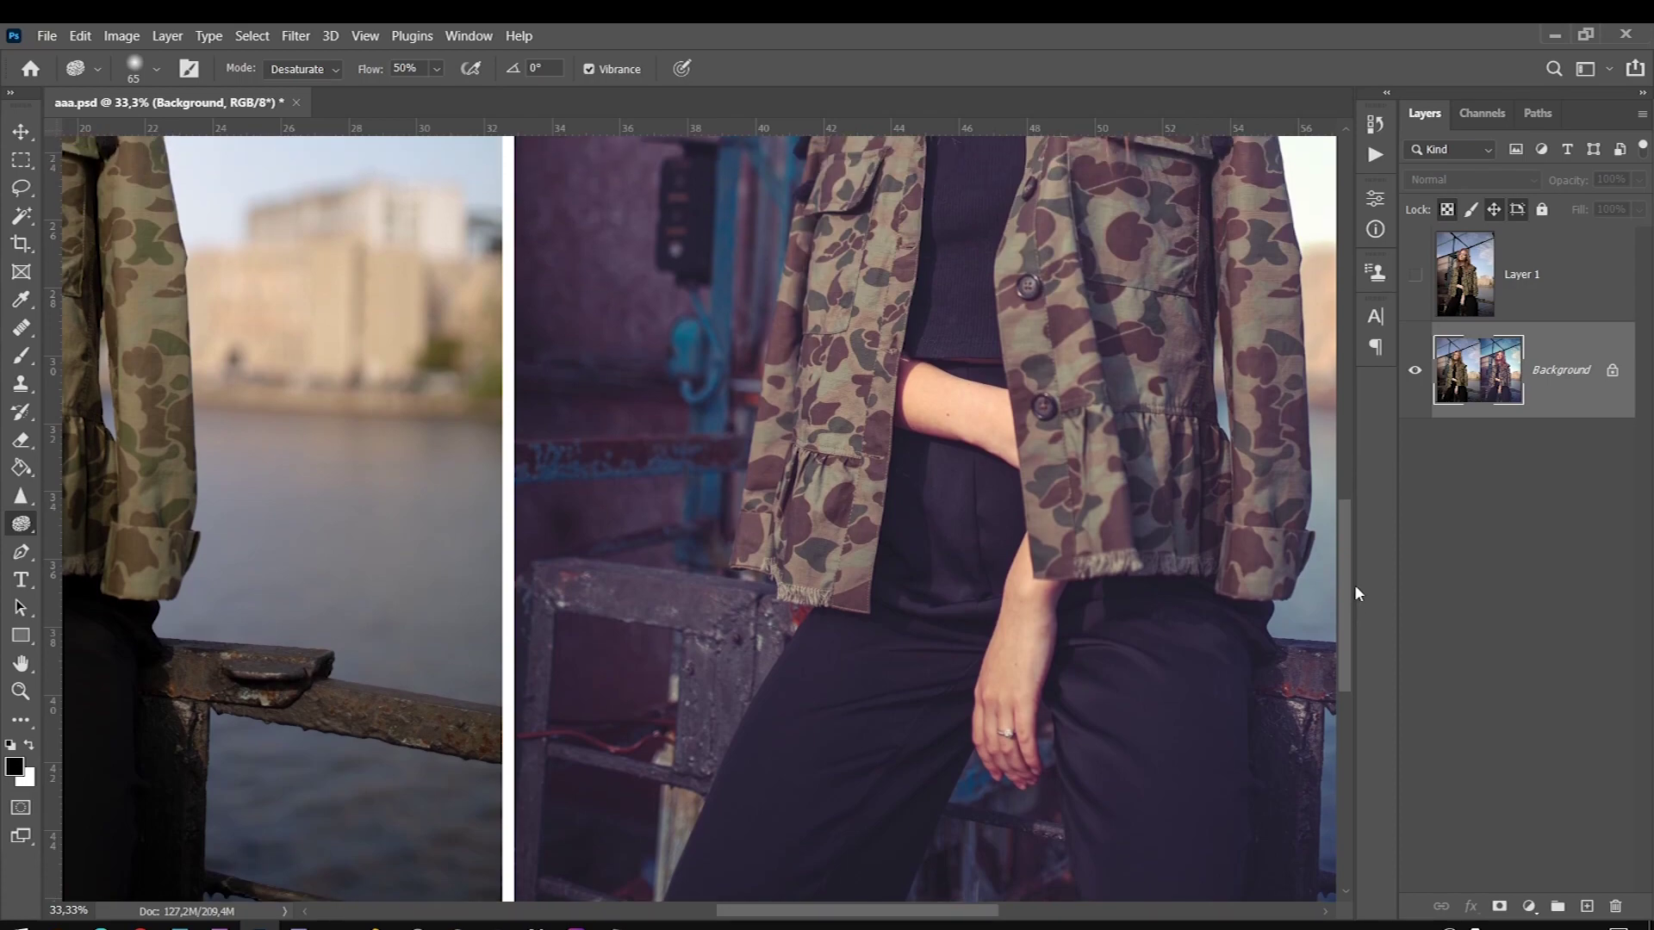
left_click_drag(1348, 658, 1348, 551)
left_click(1416, 275)
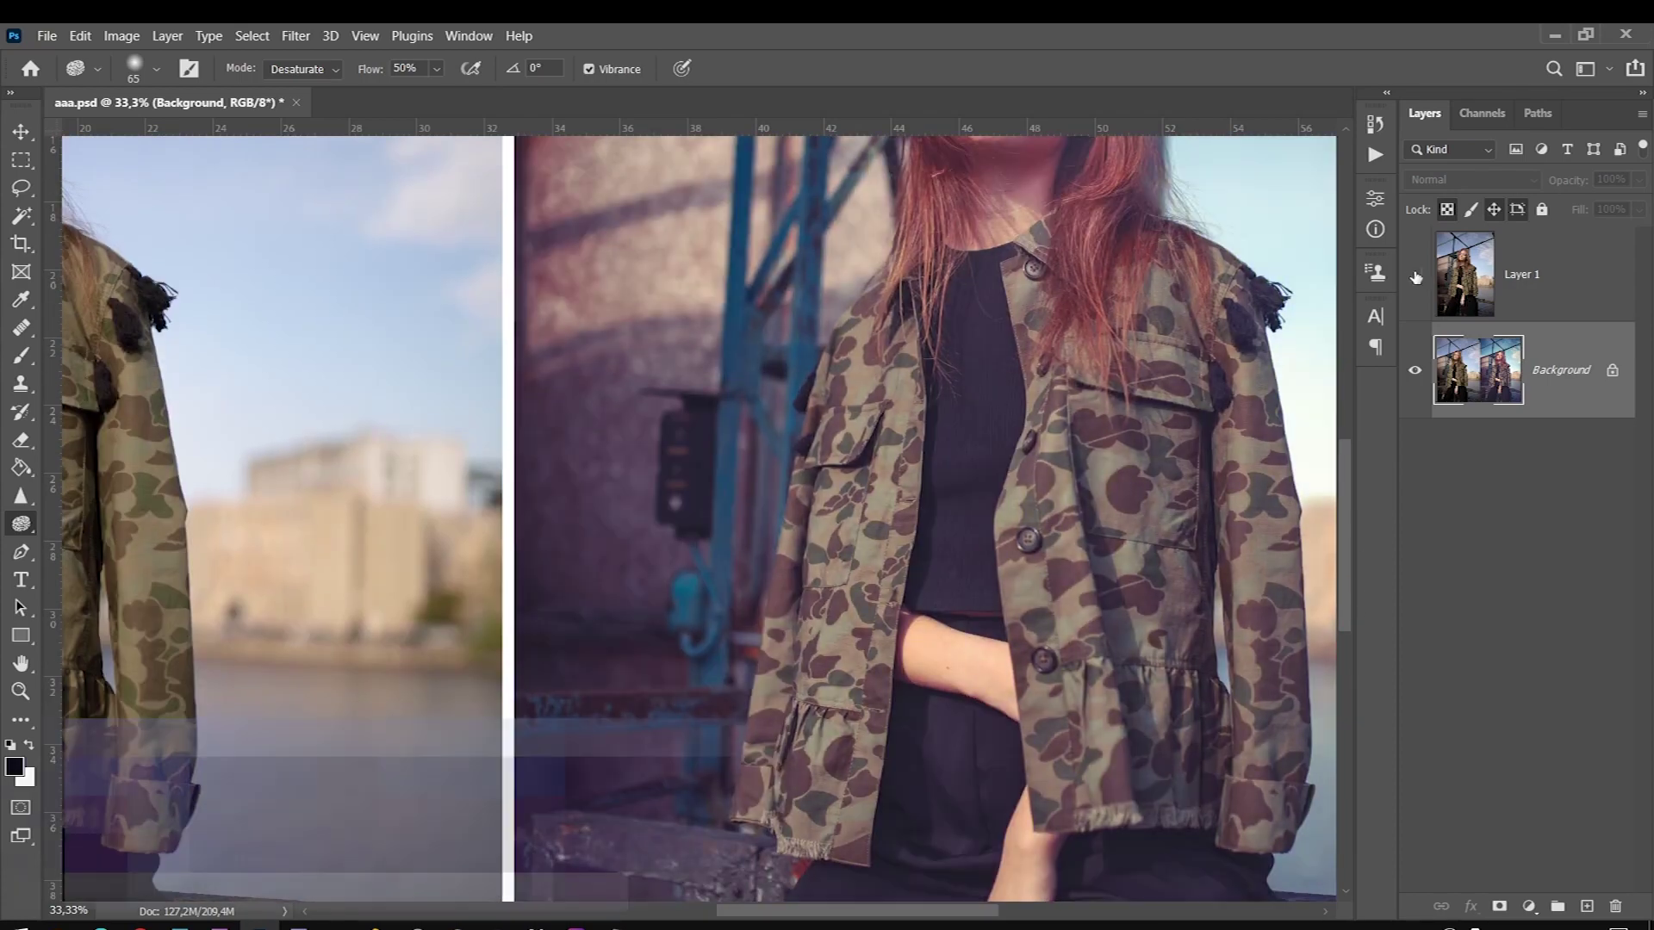
left_click(1415, 276)
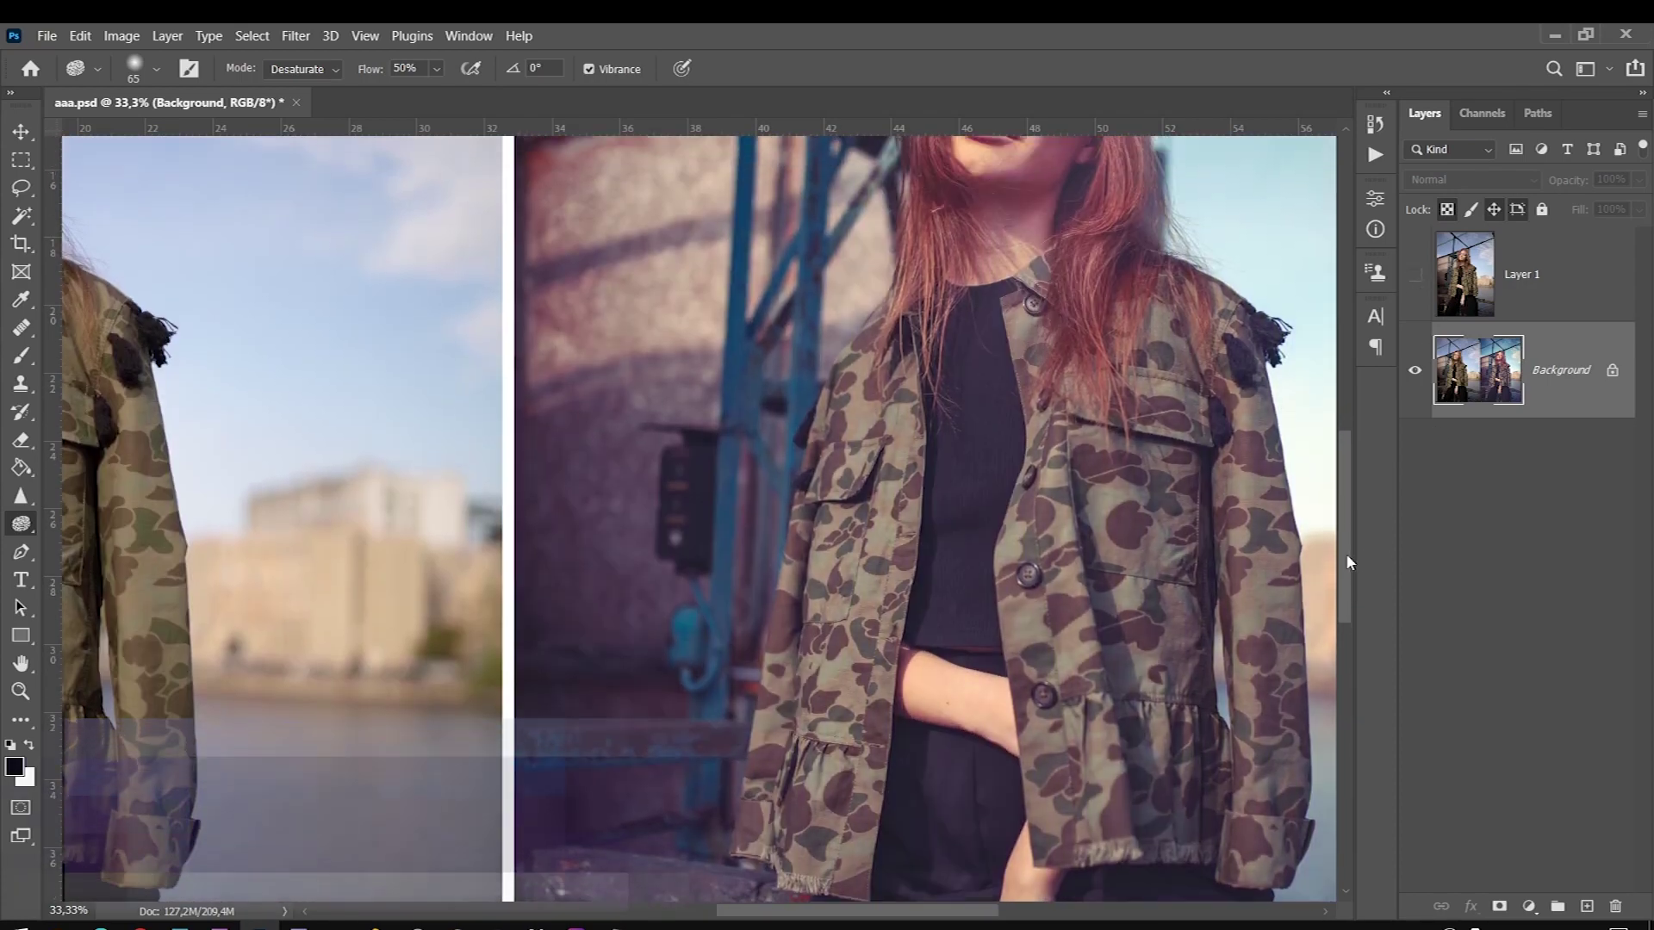
left_click_drag(1343, 603, 1345, 517)
left_click(1416, 276)
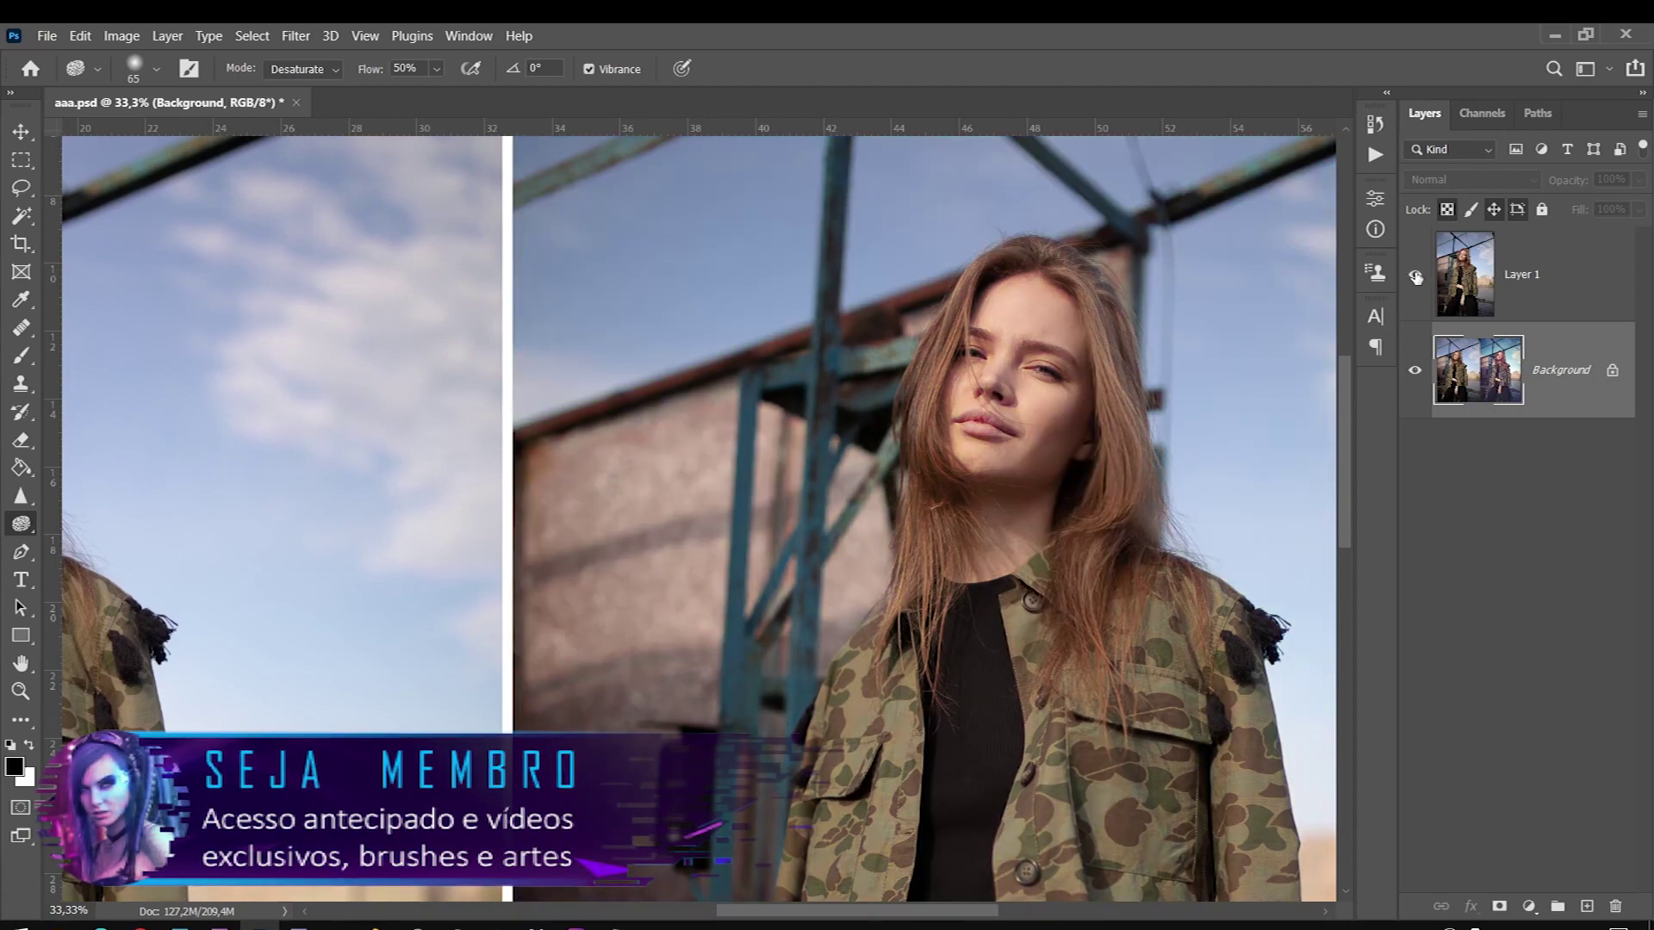
left_click(1416, 276)
Step: Compare Layer 1 with the graded Background at fit-to-screen and zoomed on the face, leaving Layer 1 hidden
left_click(1467, 284)
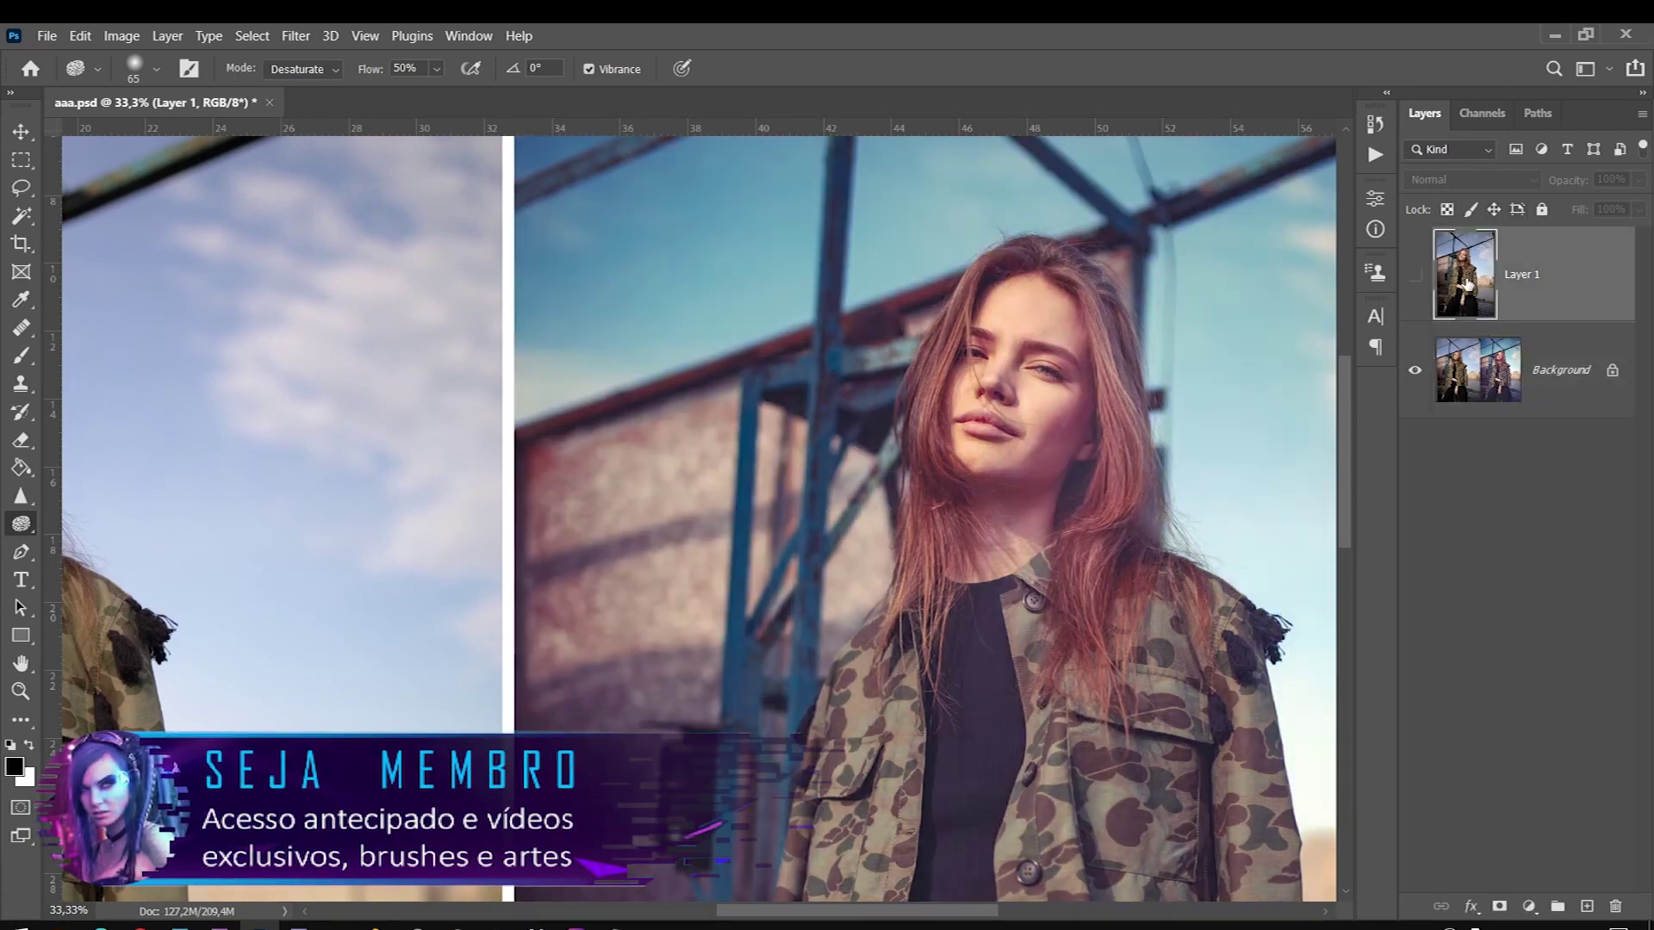
key("ctrl+0")
left_click(1415, 274)
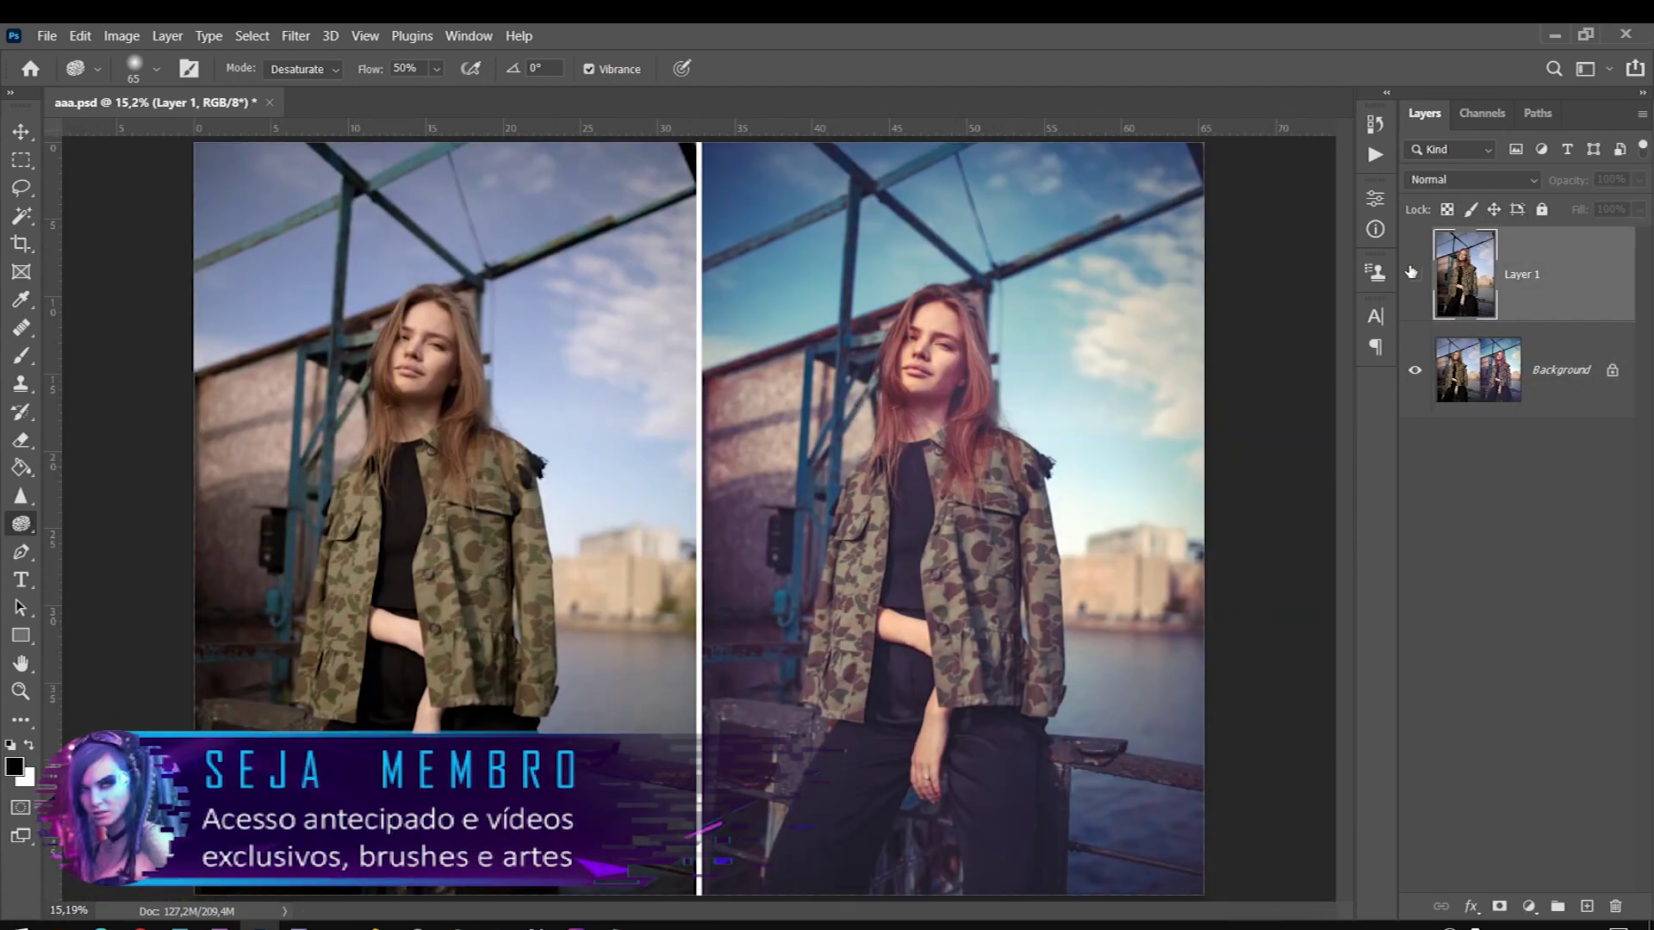
left_click(975, 296)
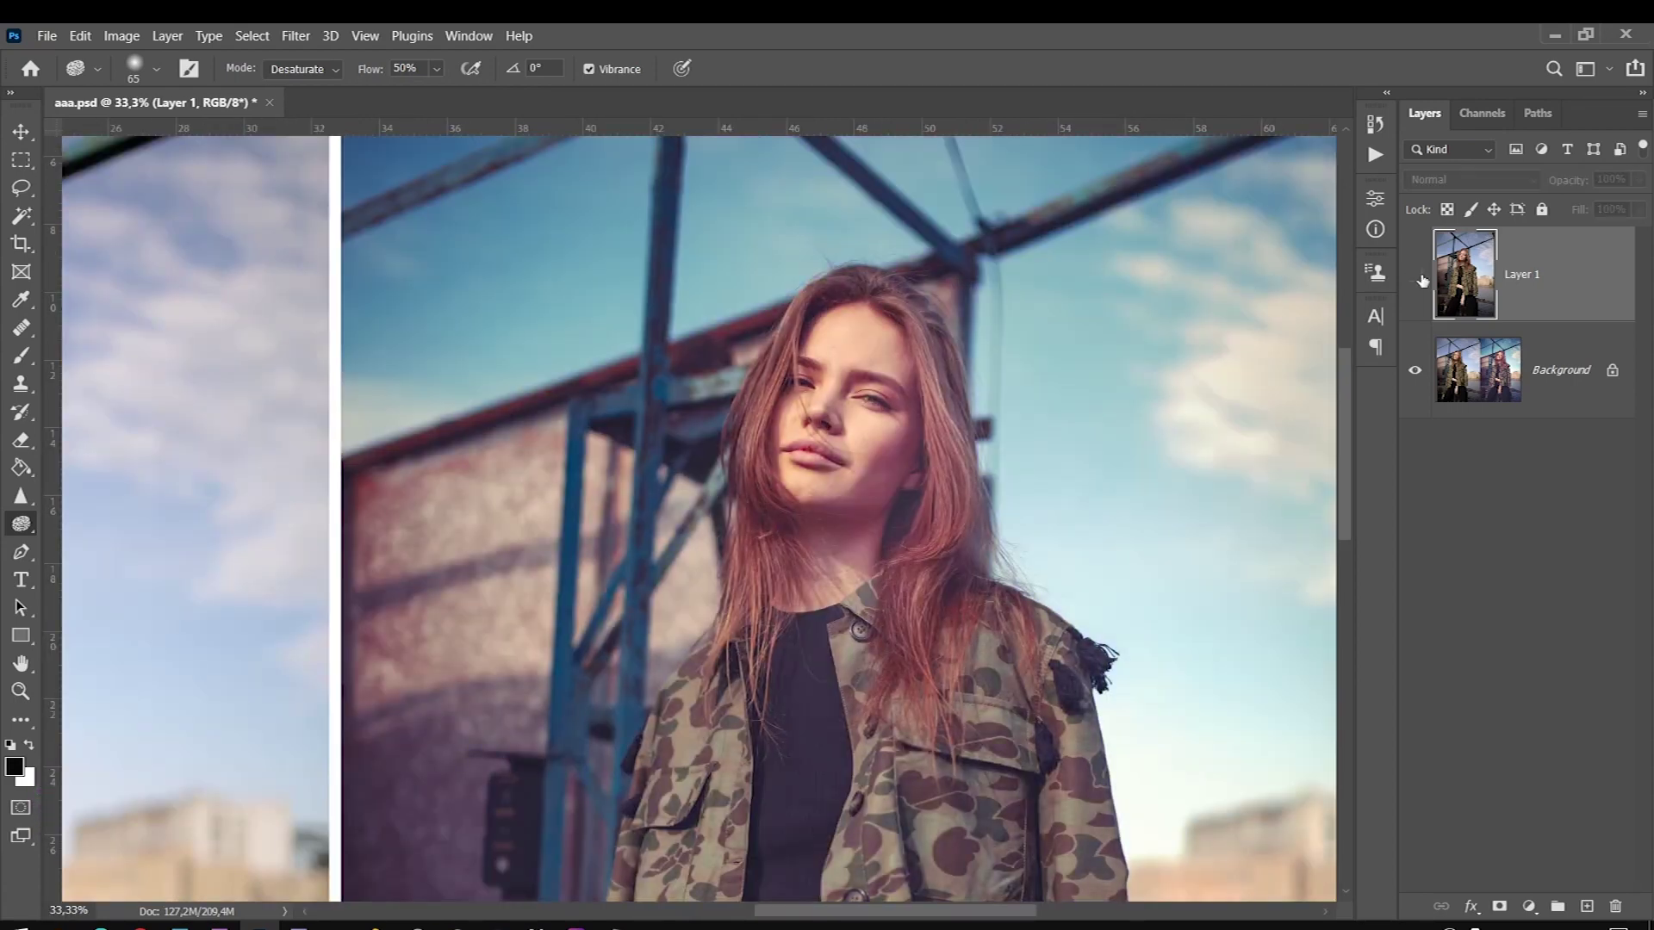
left_click(1415, 274)
key("ctrl+0")
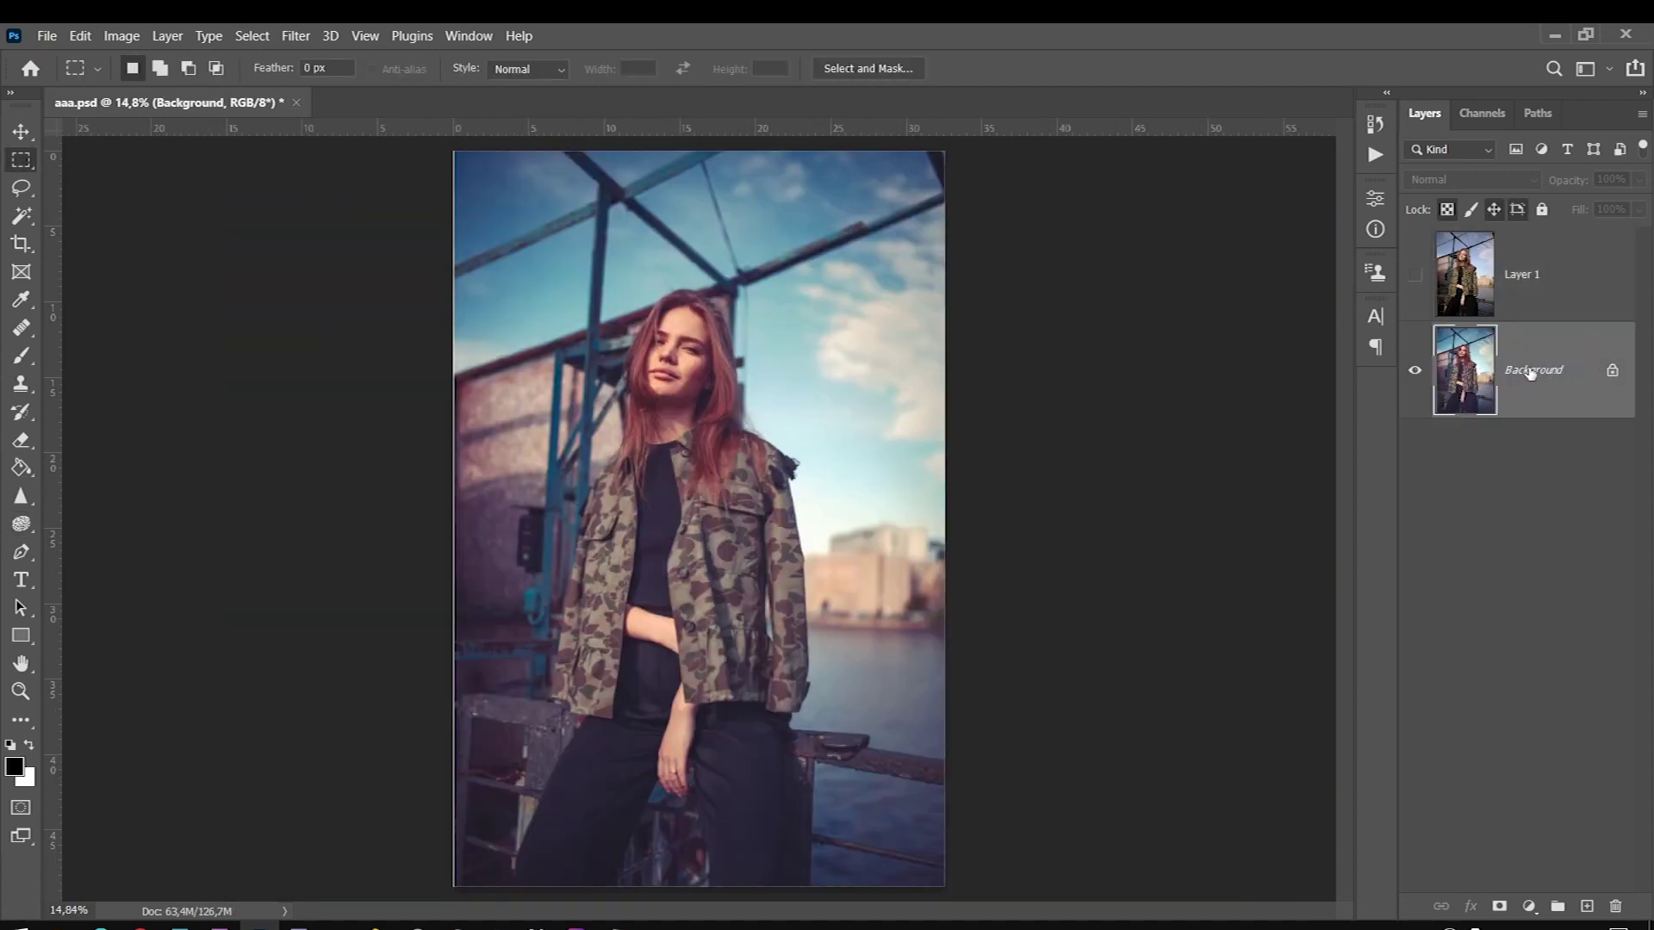
left_click(1522, 256)
Step: Show Layer 1 and bring the unedited CR2 from Camera Raw into Photoshop as a new document
left_click(1415, 276)
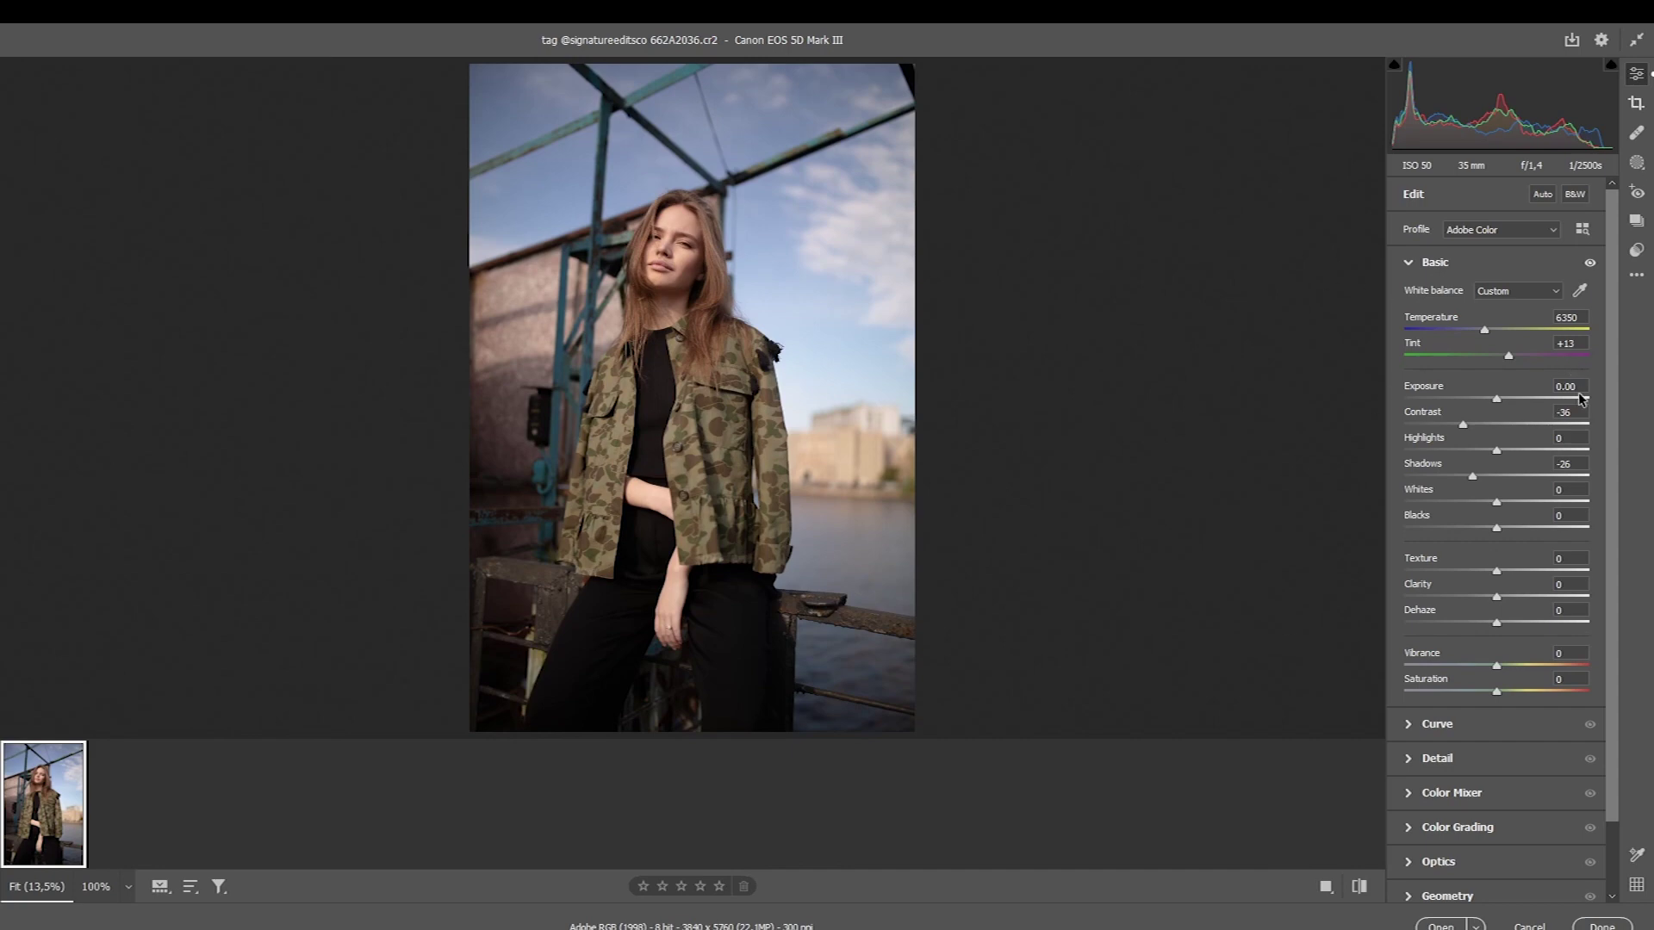
left_click(1580, 317)
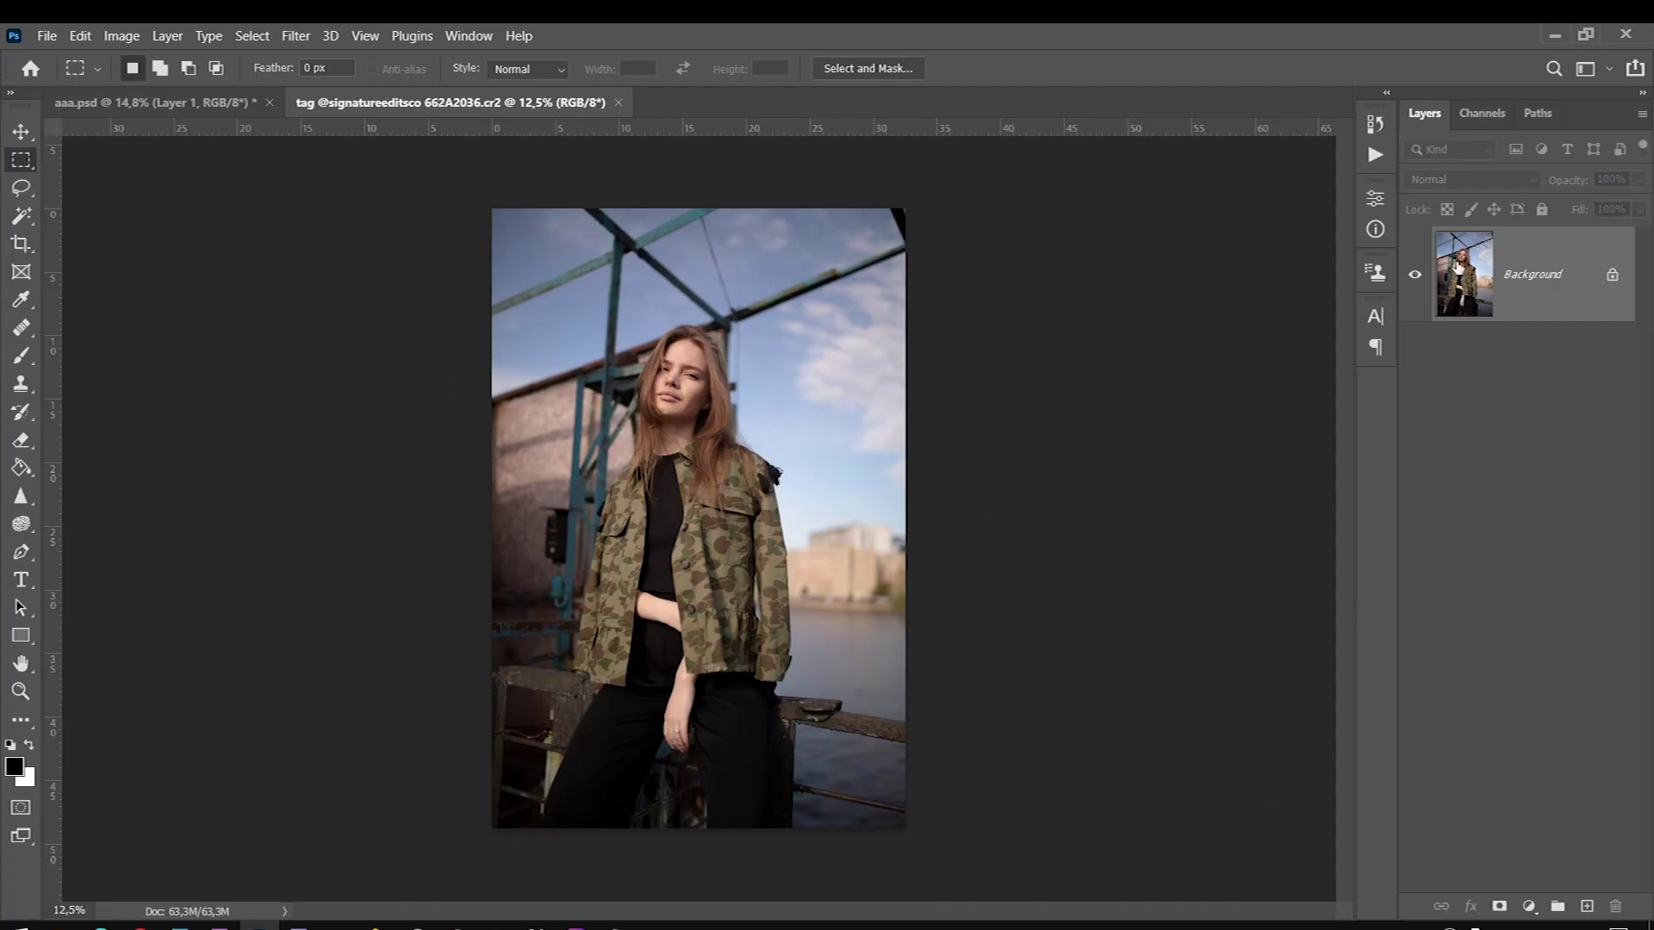
Step: Copy the whole original photo into aaa.psd as Layer 1 and duplicate it
key("ctrl+a")
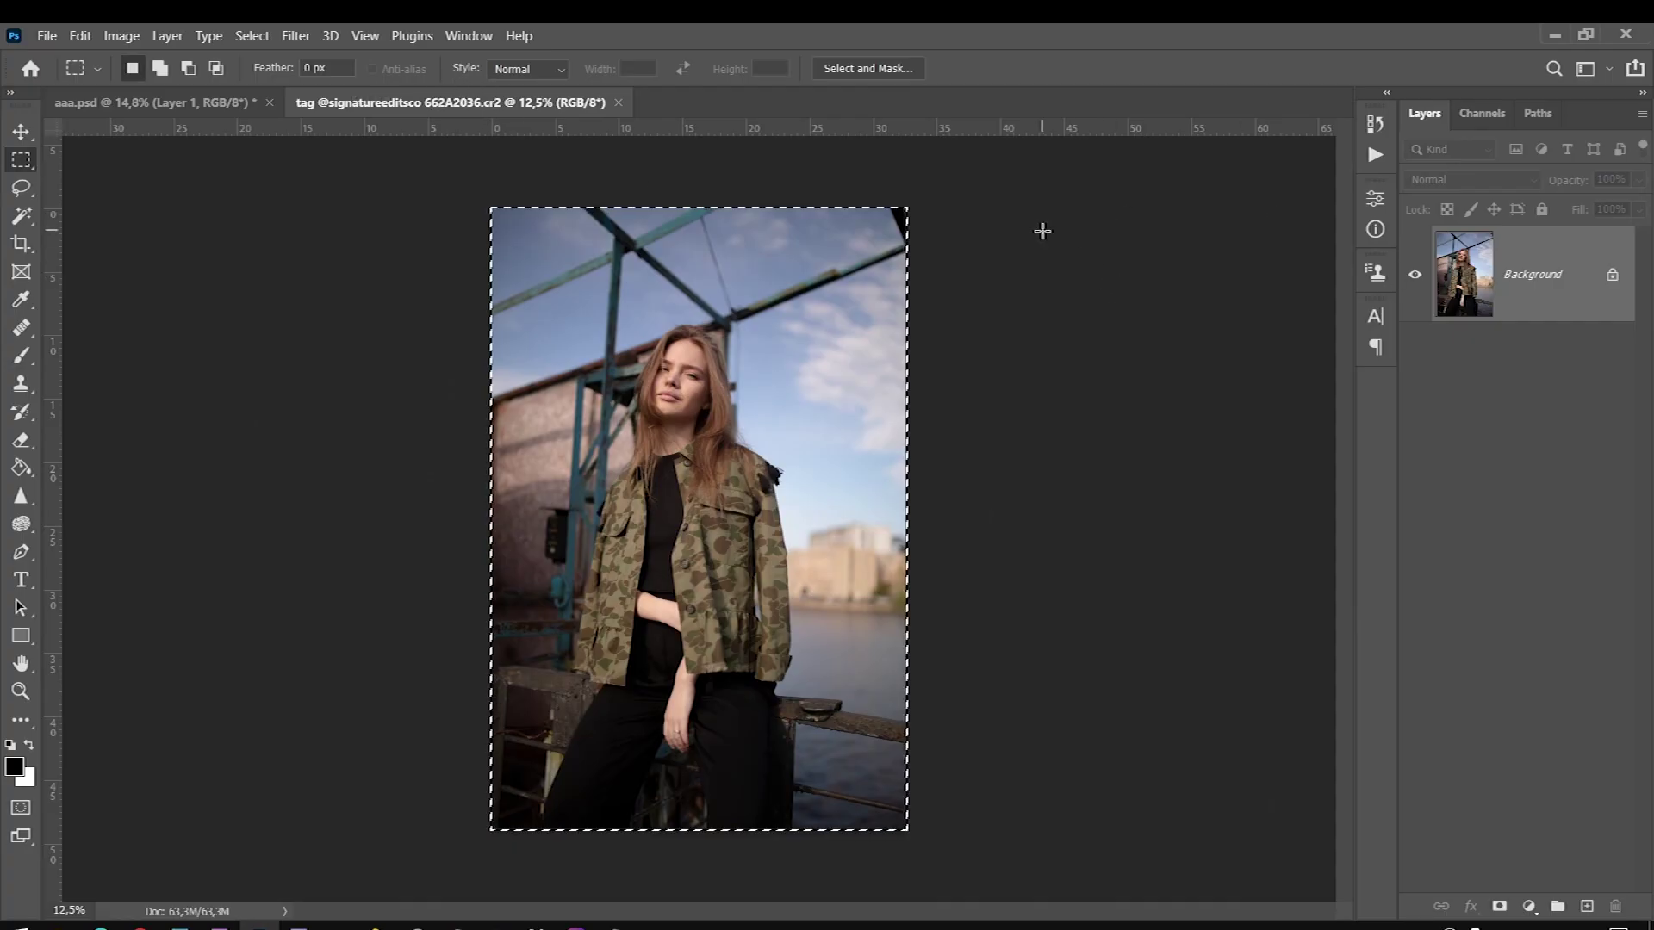
left_click_drag(761, 215, 491, 408)
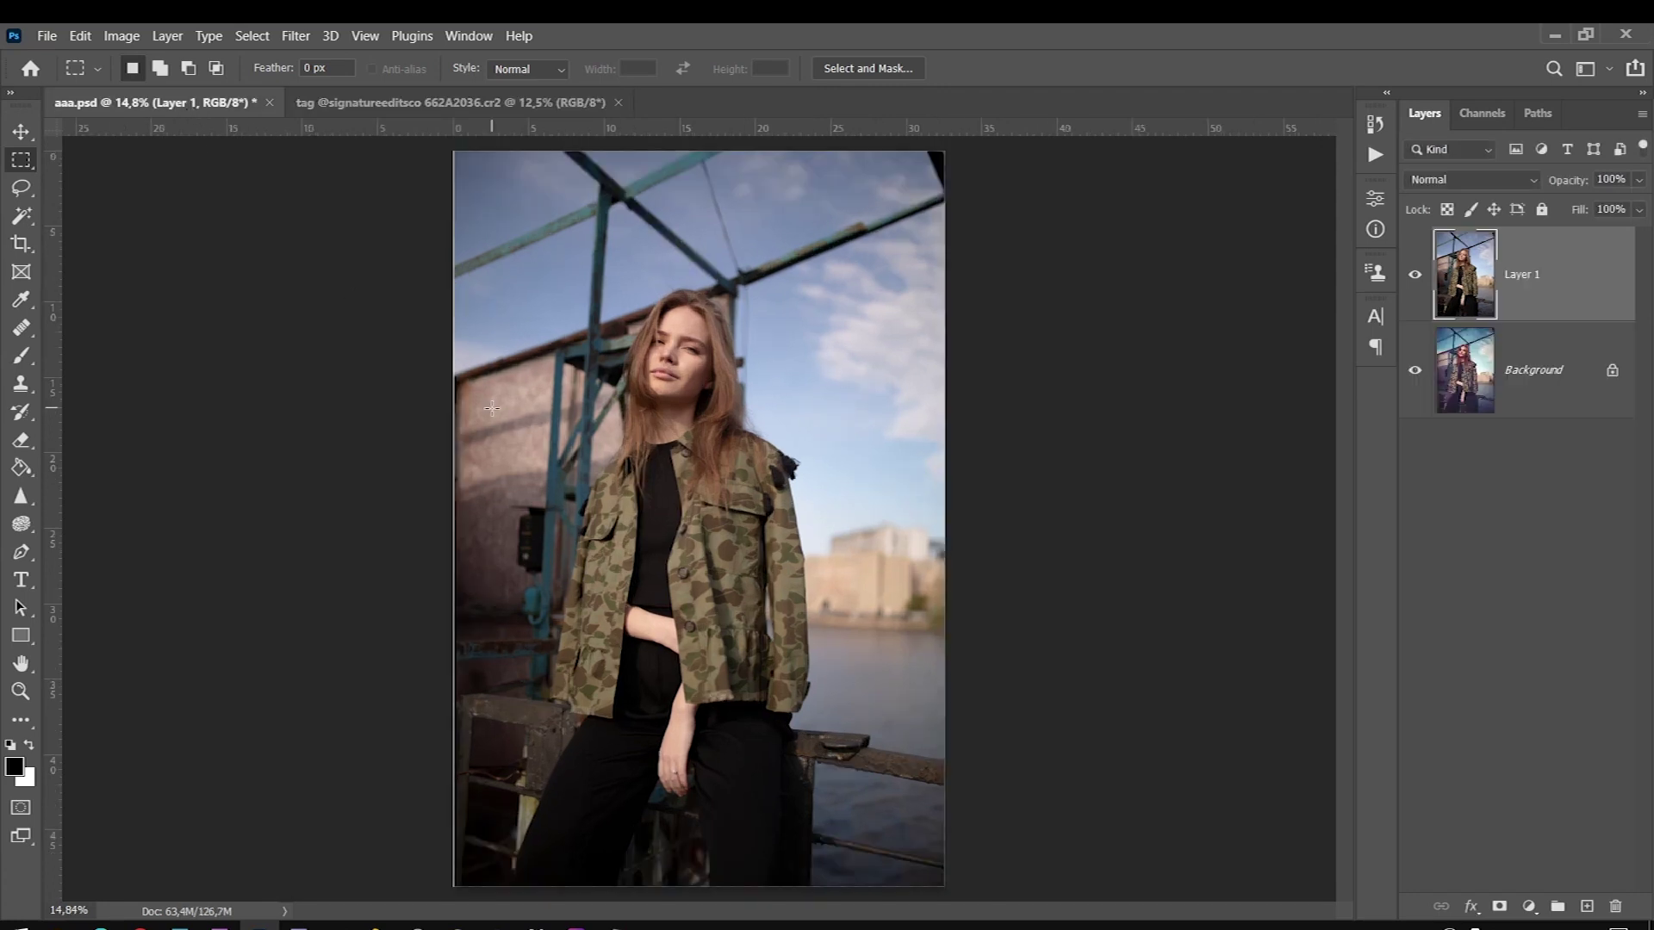
key("ctrl+j")
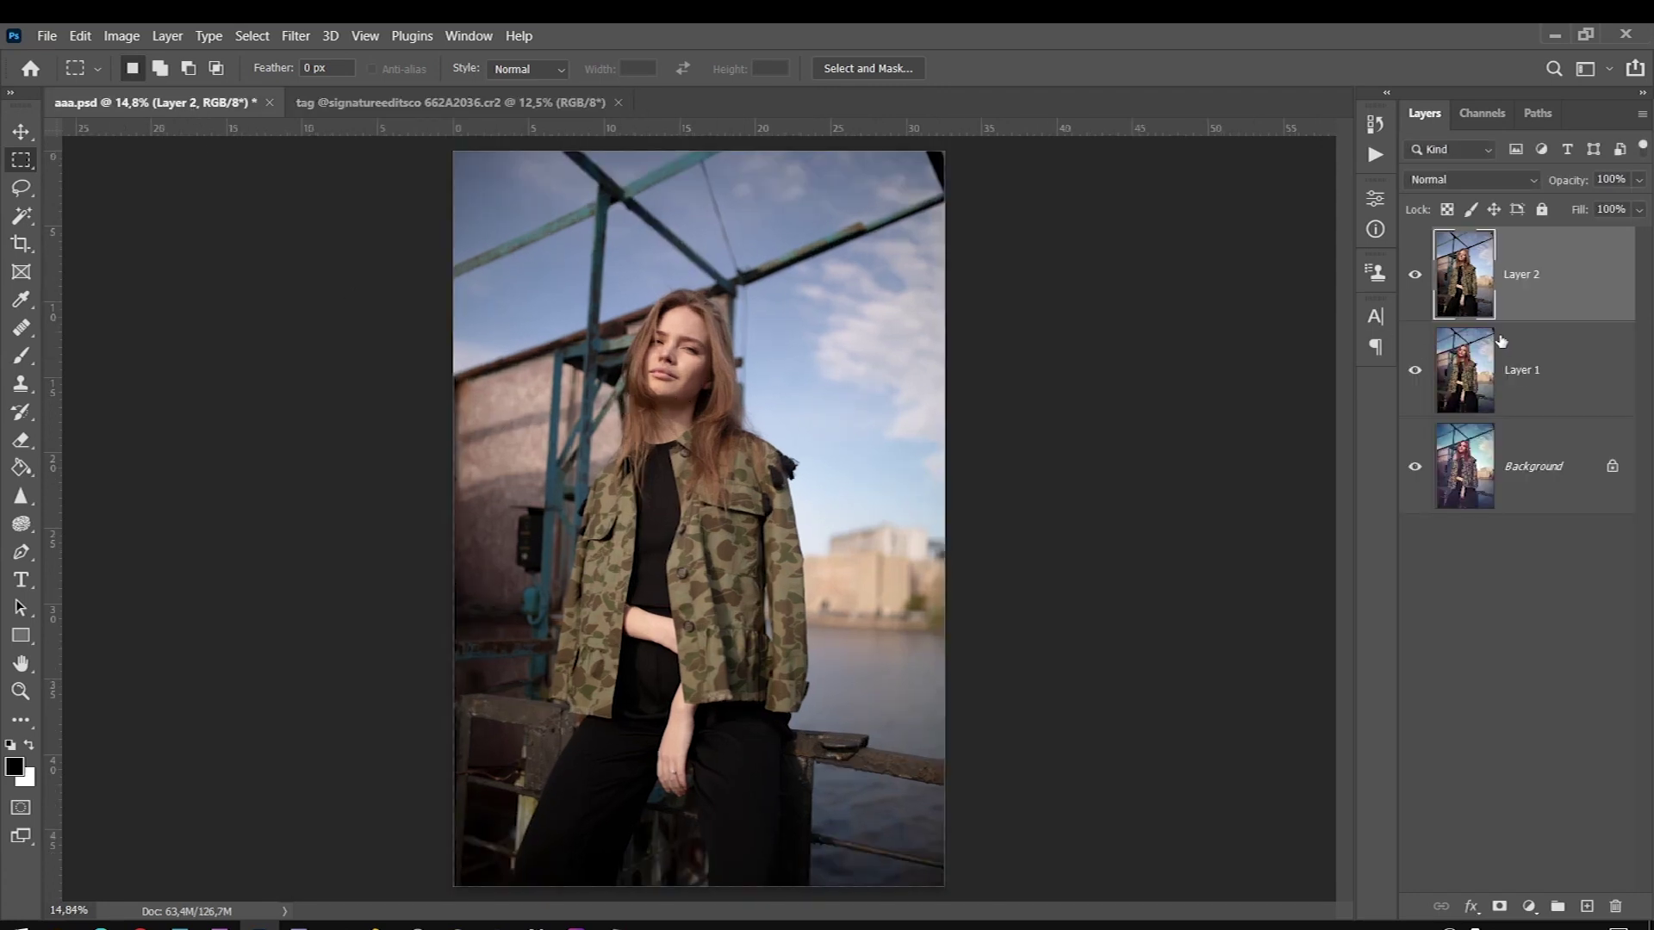
Step: Delete the duplicate Layer 2, toggle Layer 1, and lower its opacity to 68%
left_click(1502, 347)
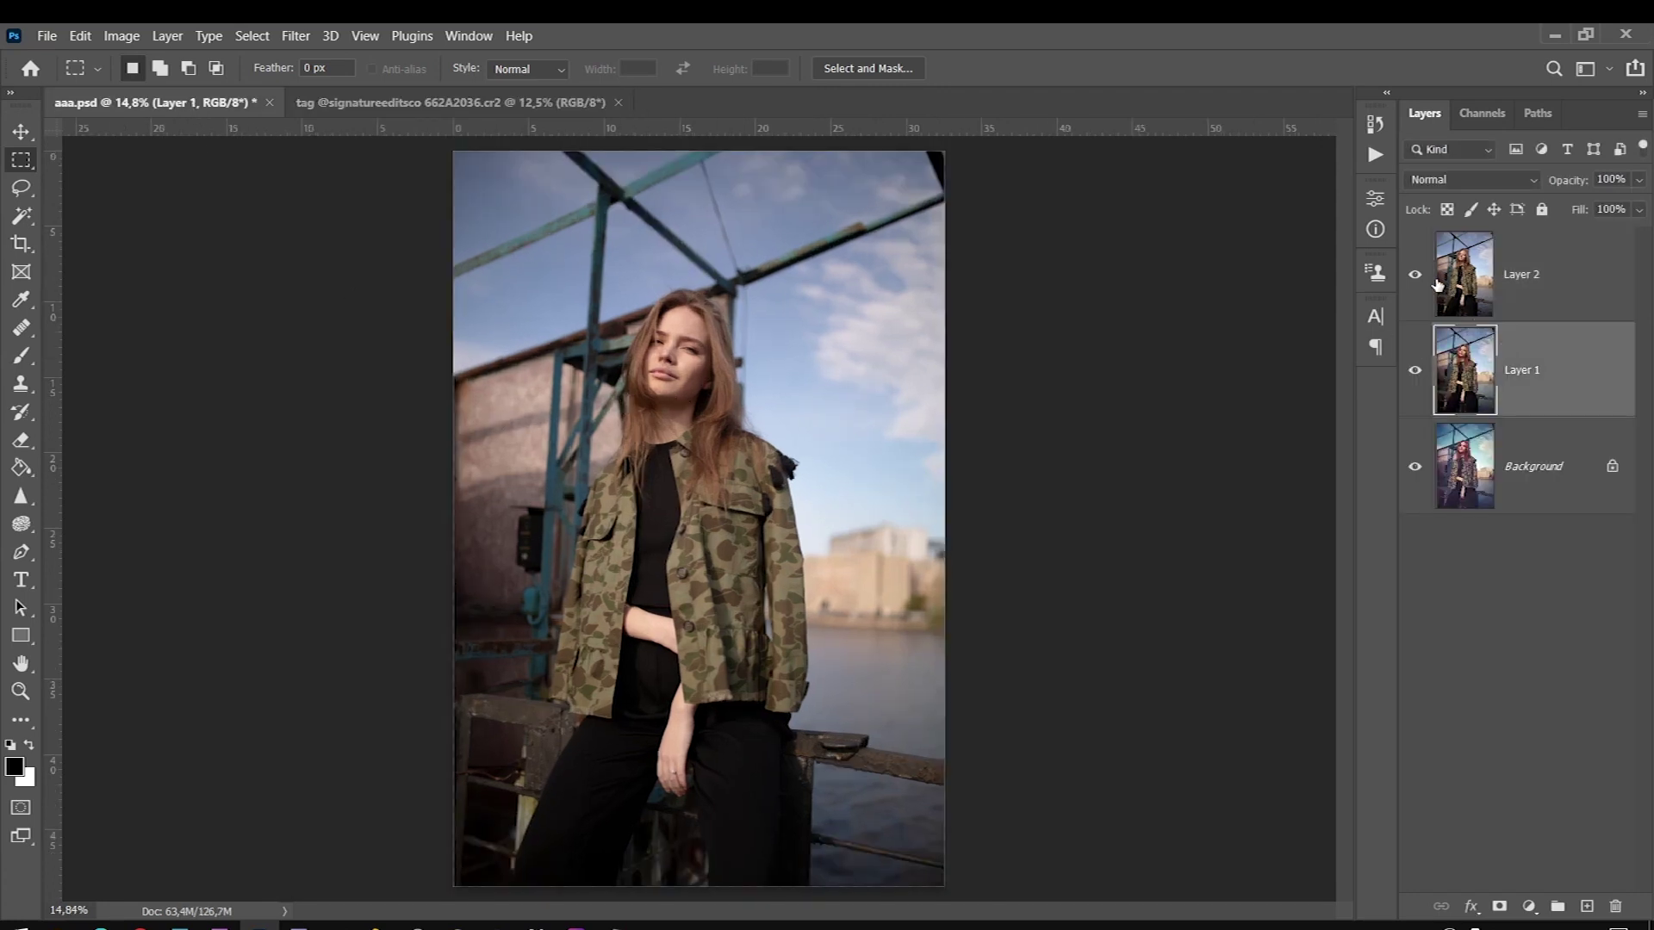
left_click(1485, 280)
key("Delete")
left_click(1414, 275)
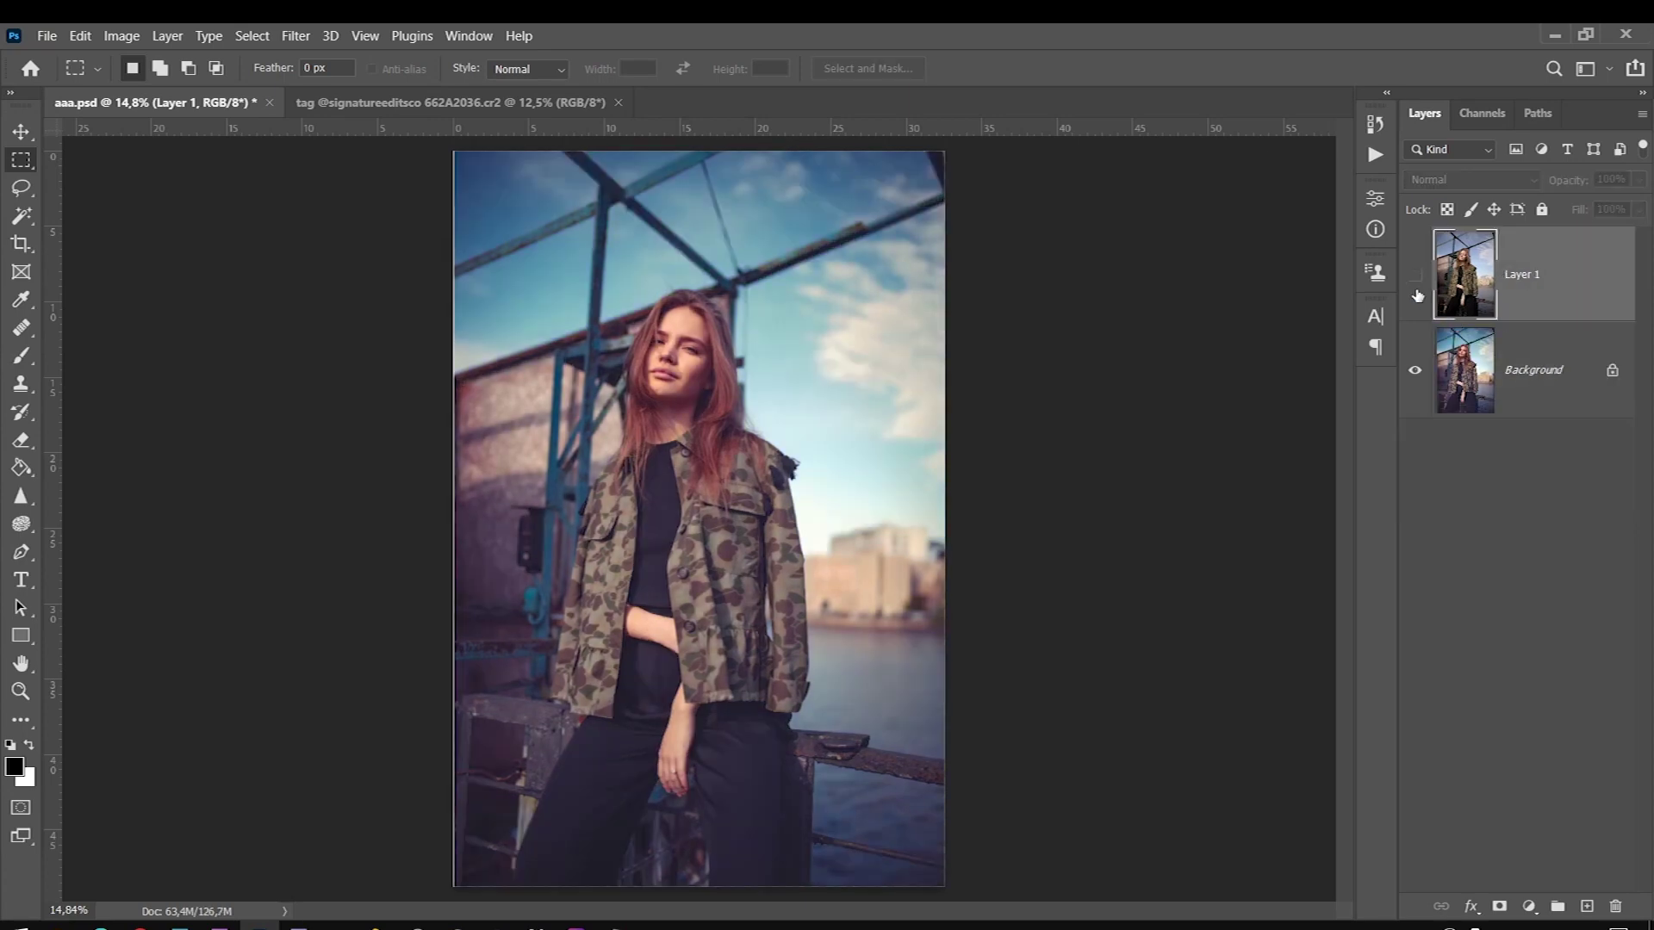
left_click(1414, 275)
left_click(1639, 179)
left_click_drag(1640, 207, 1605, 207)
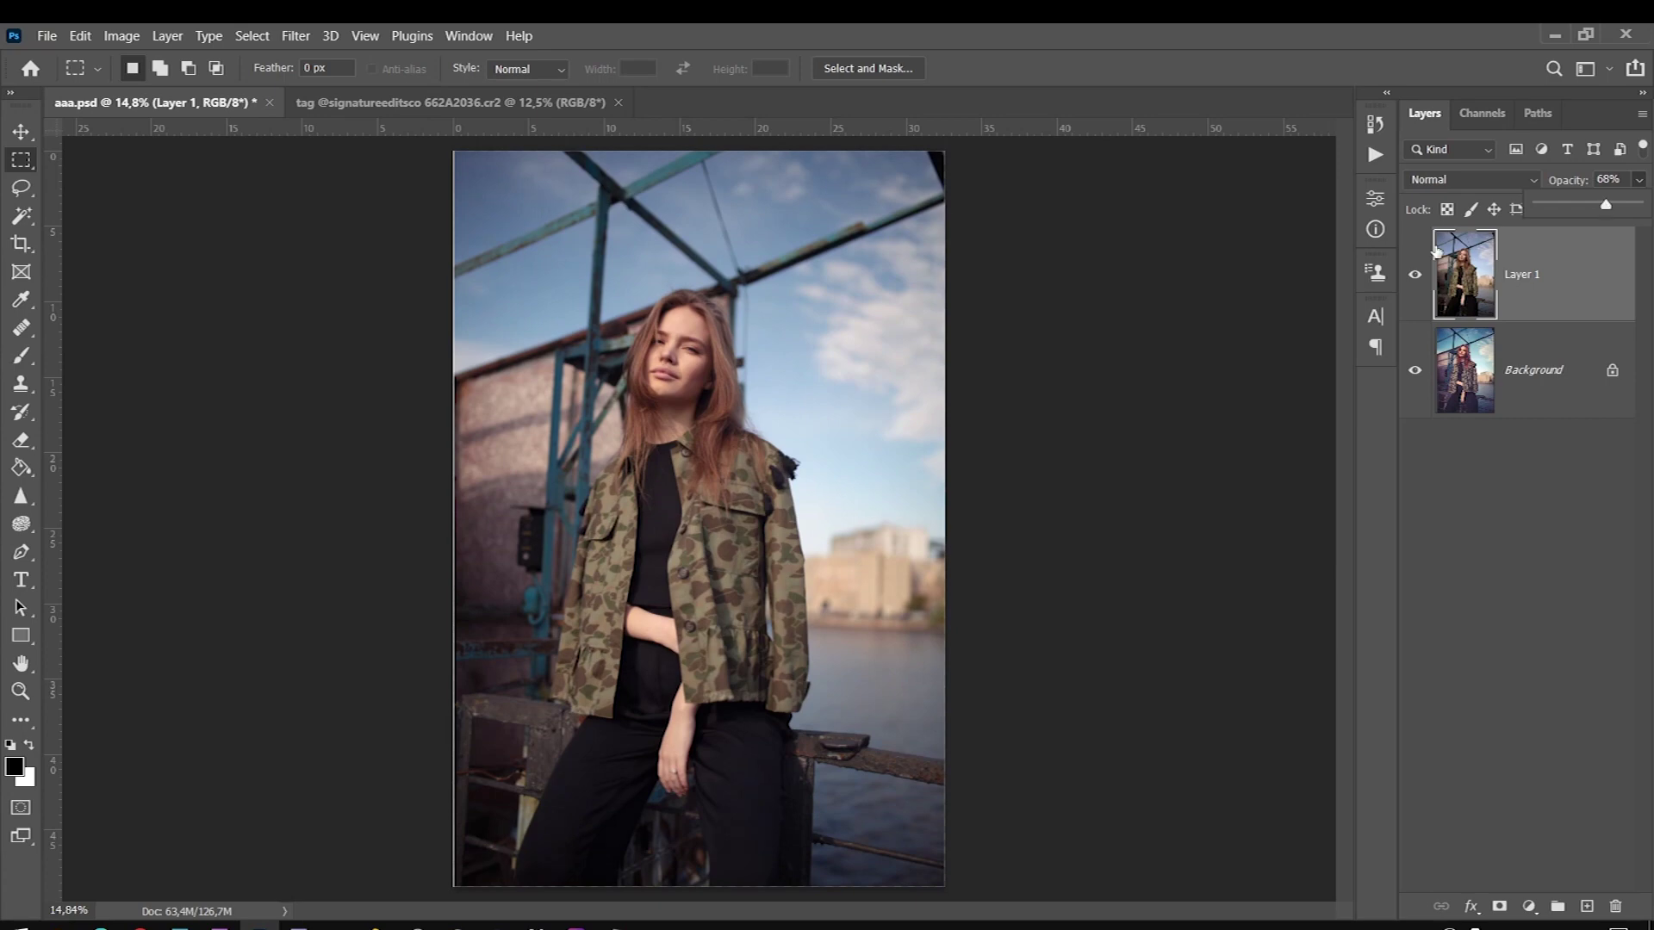
Step: Try Layer 1 at 68% and 49% opacity, then return it to 100% and compare
left_click(1417, 274)
left_click(1639, 179)
left_click_drag(1636, 207, 1588, 210)
left_click_drag(1587, 210, 1637, 207)
left_click(1414, 274)
left_click(1415, 274)
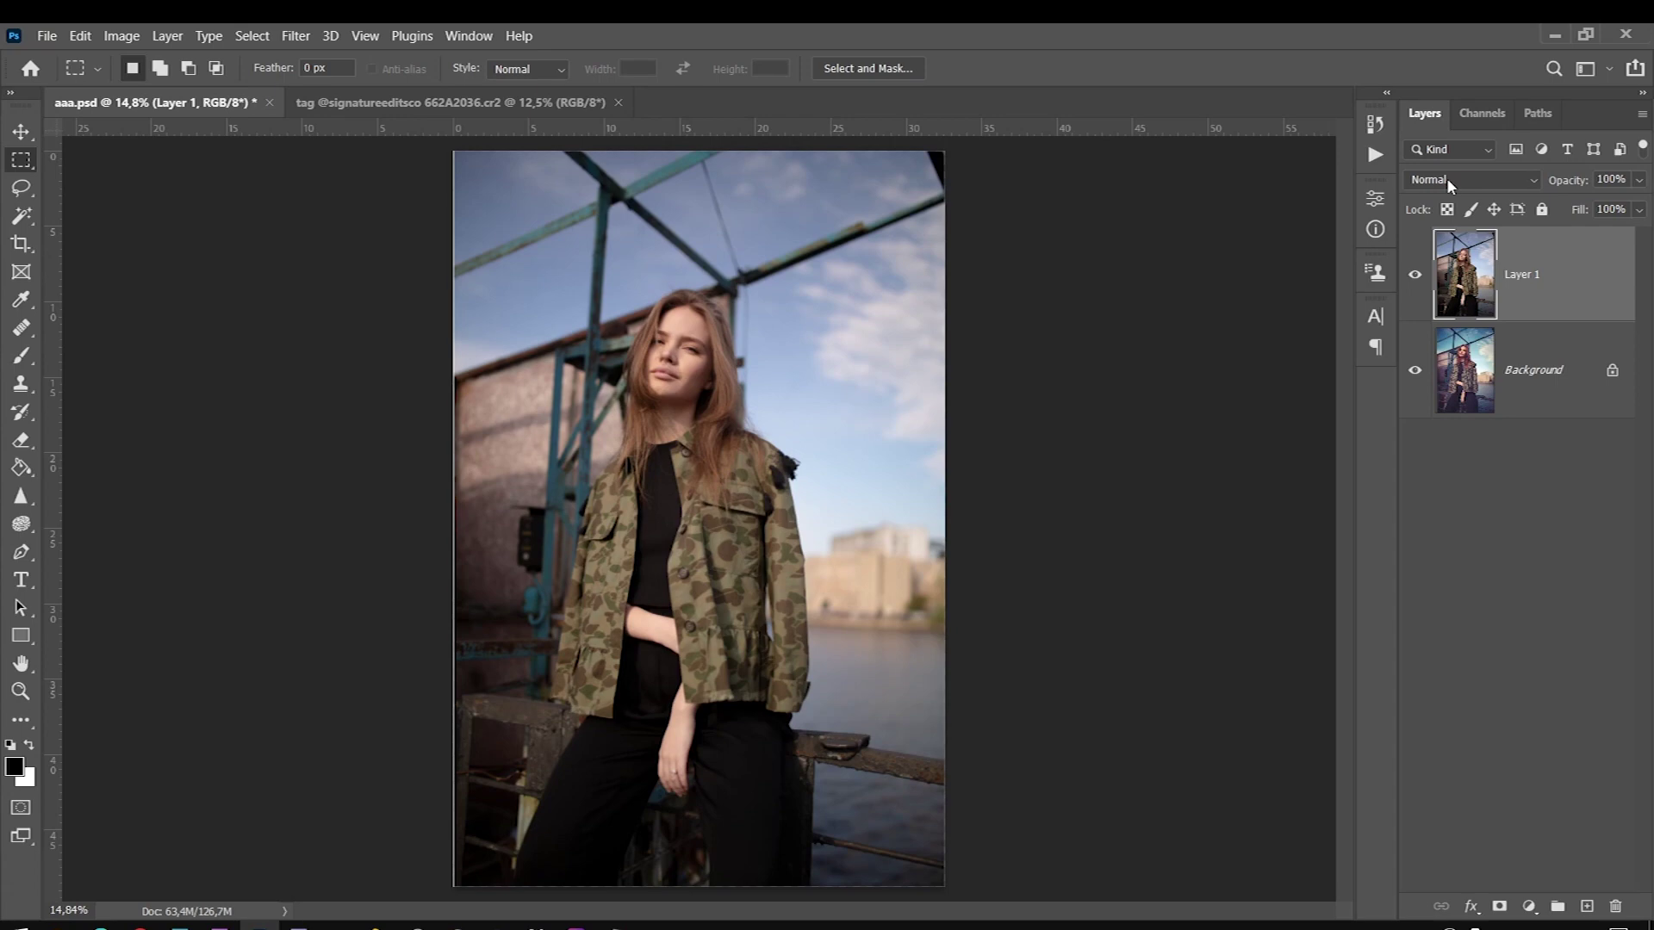
Step: Compare Color and Normal blend modes on Layer 1, settling on Color
left_click(1446, 177)
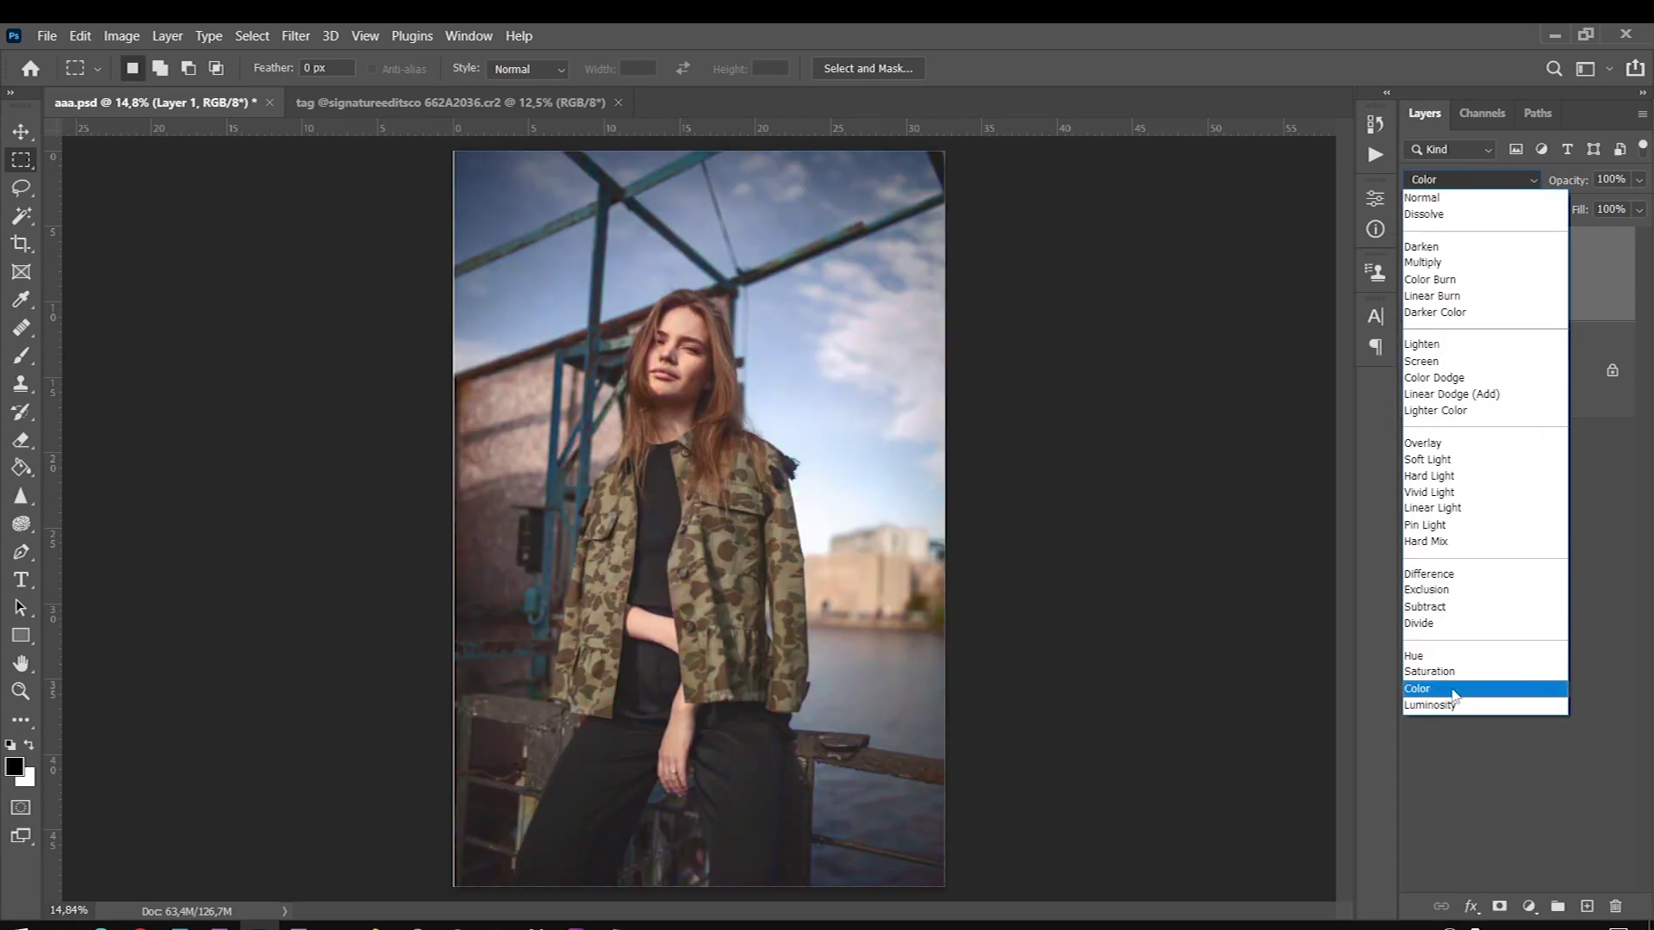
left_click(1453, 689)
left_click(1414, 267)
left_click(1415, 267)
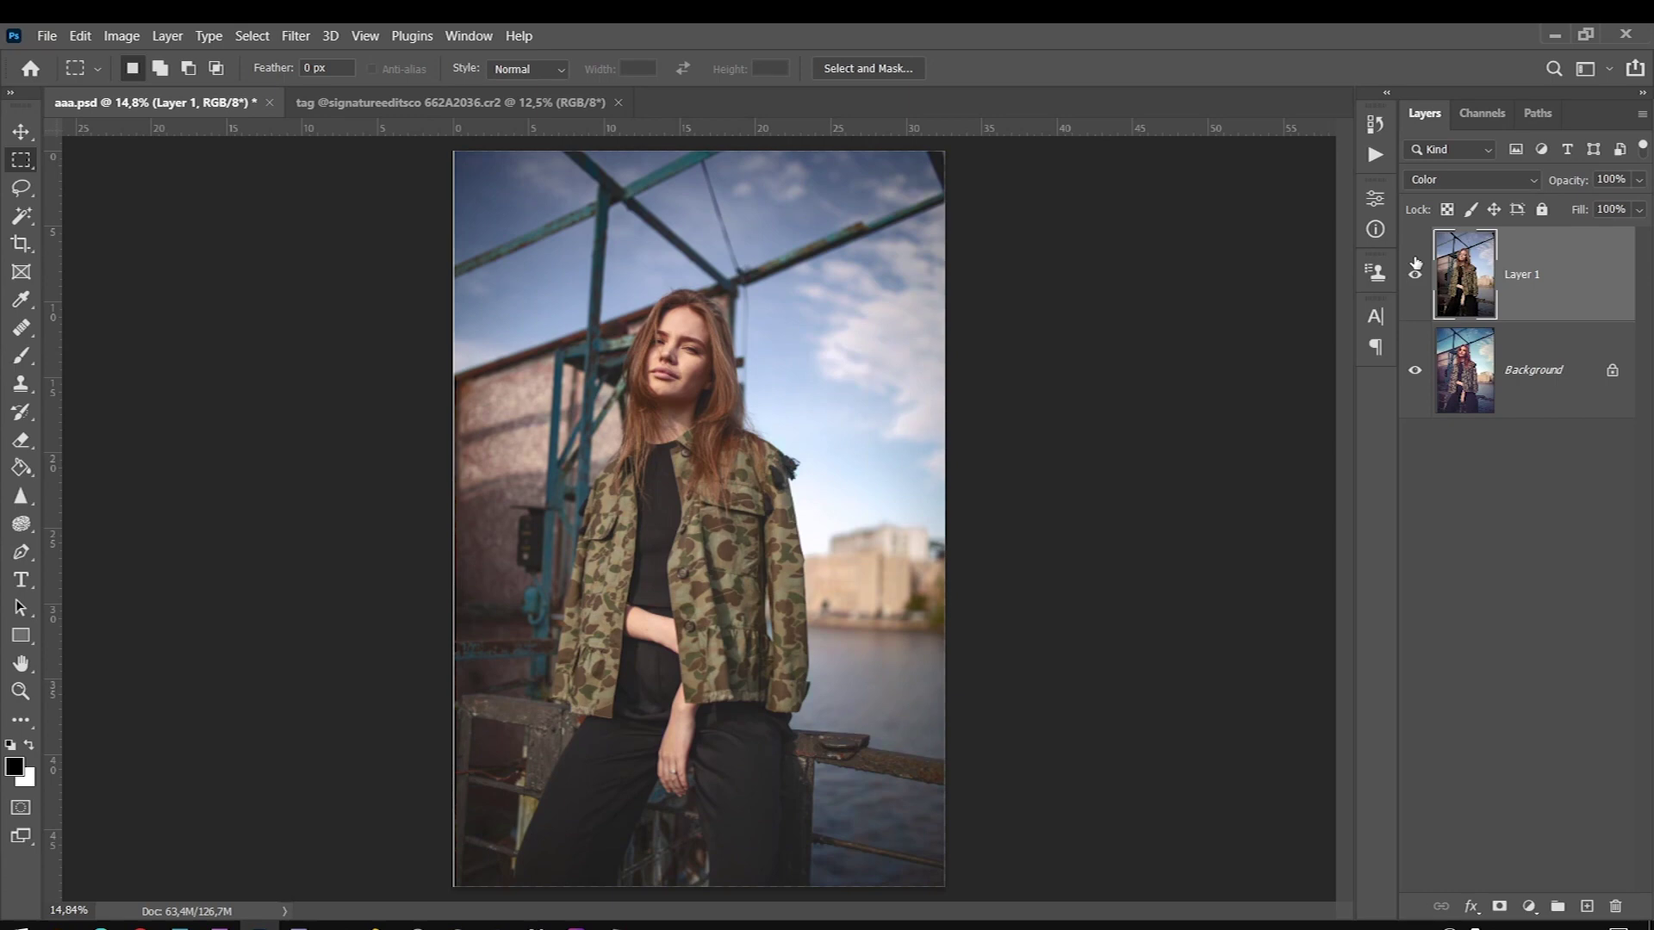
left_click(1445, 179)
left_click(1415, 271)
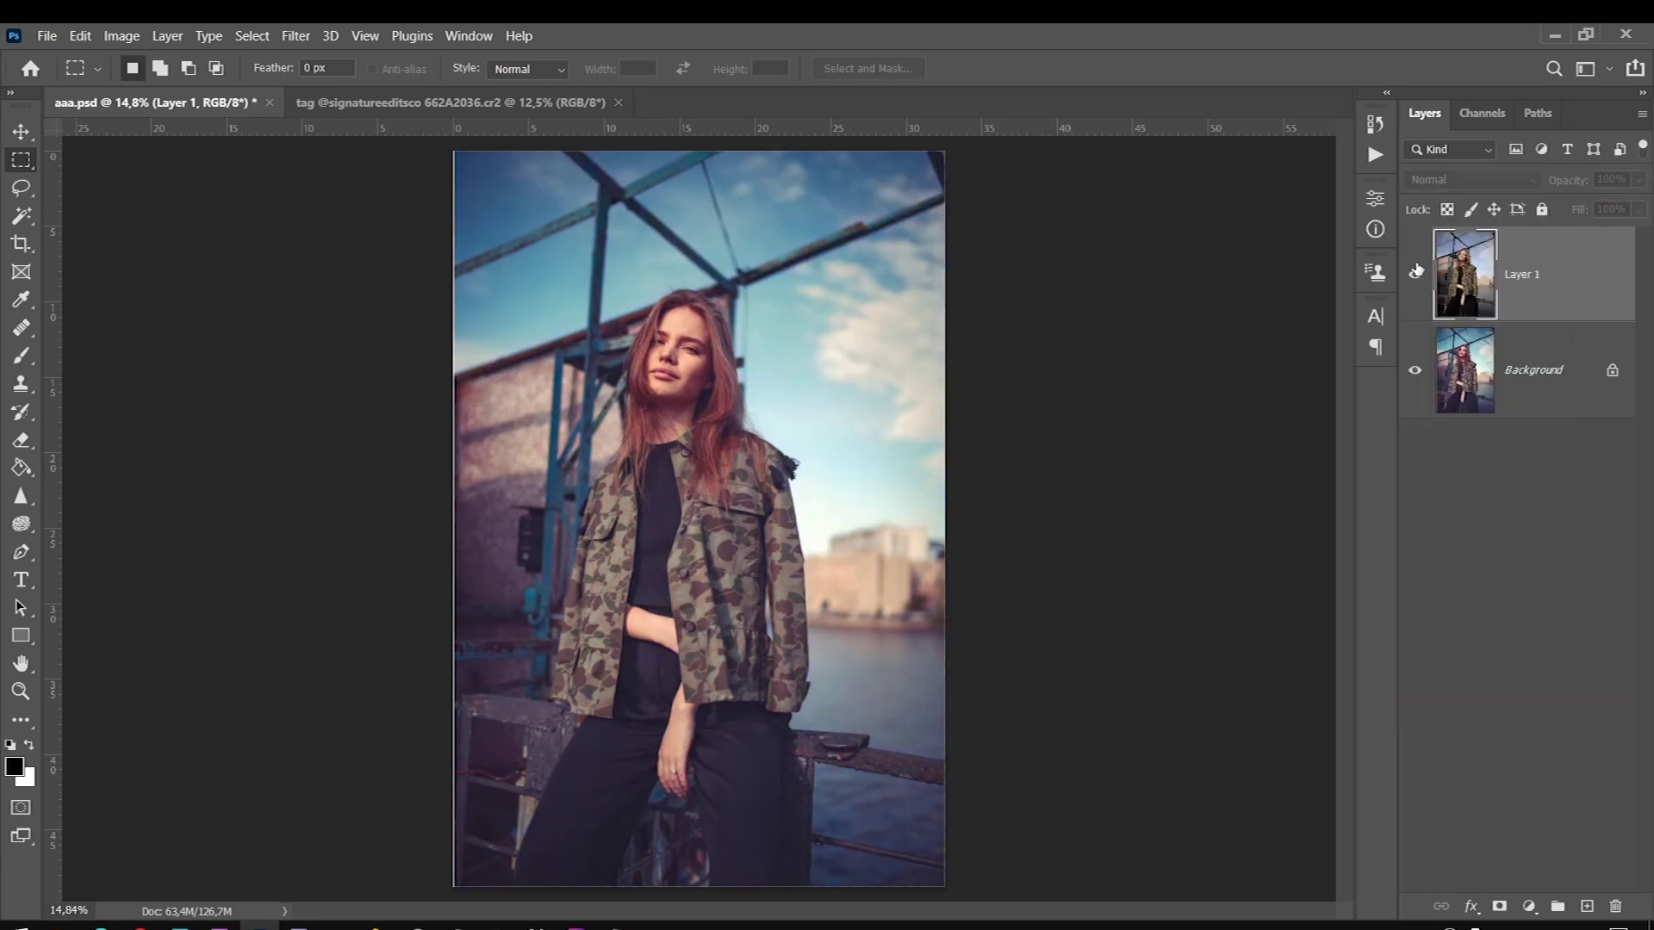
left_click(1415, 270)
left_click(1415, 270)
left_click(1469, 179)
left_click(1471, 689)
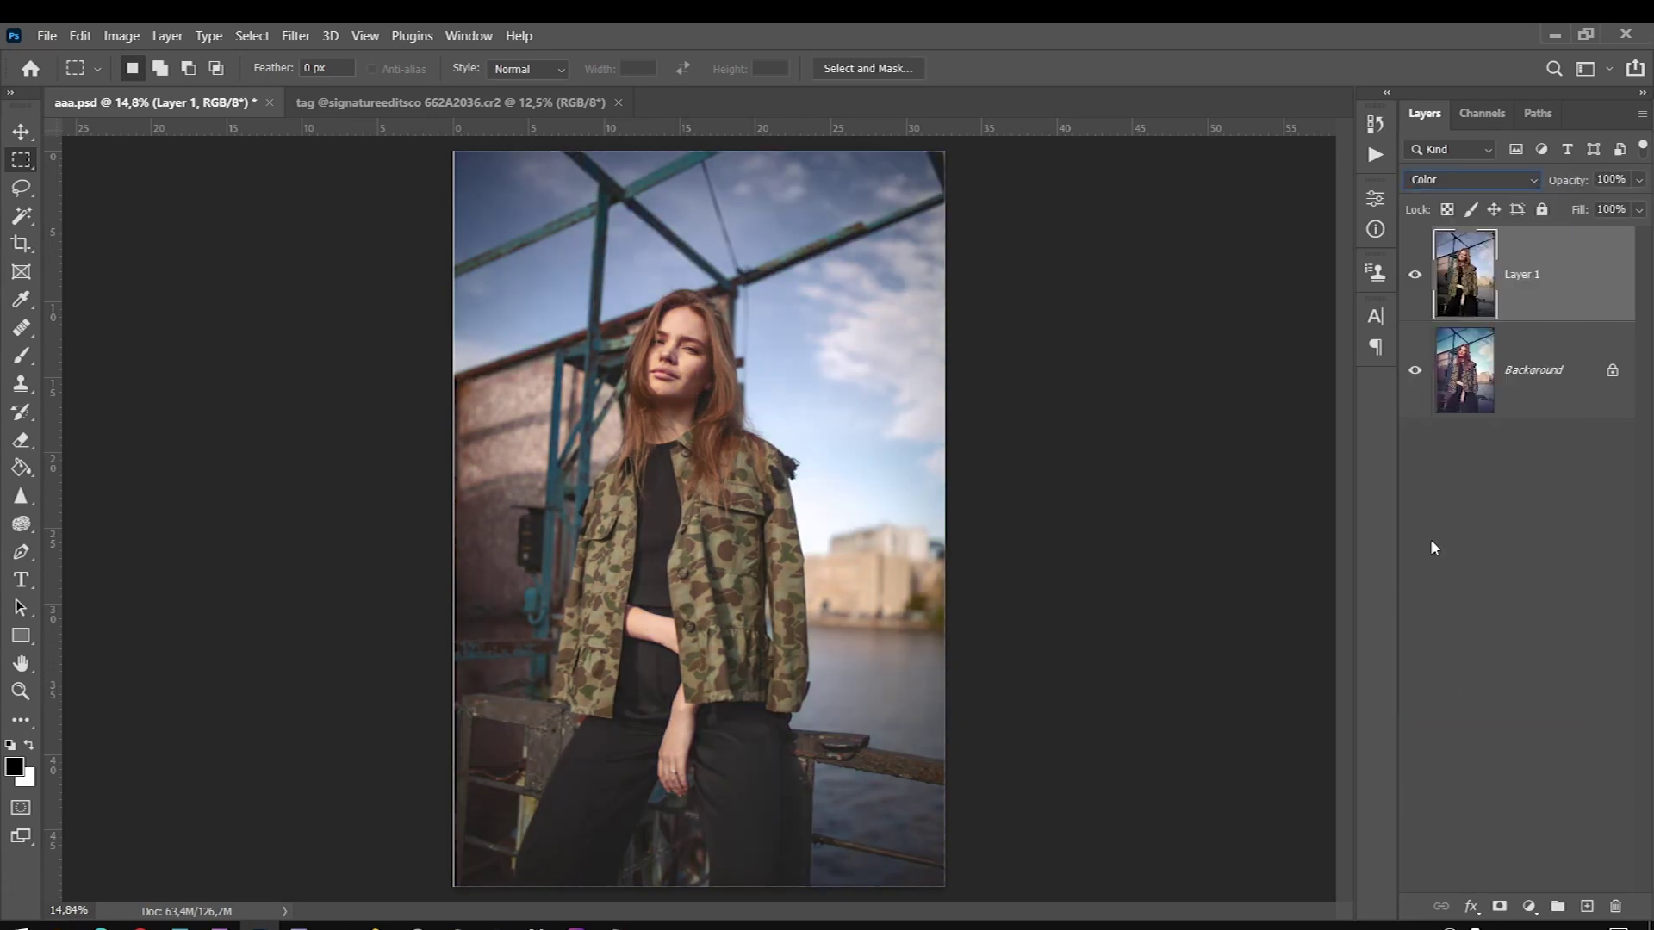